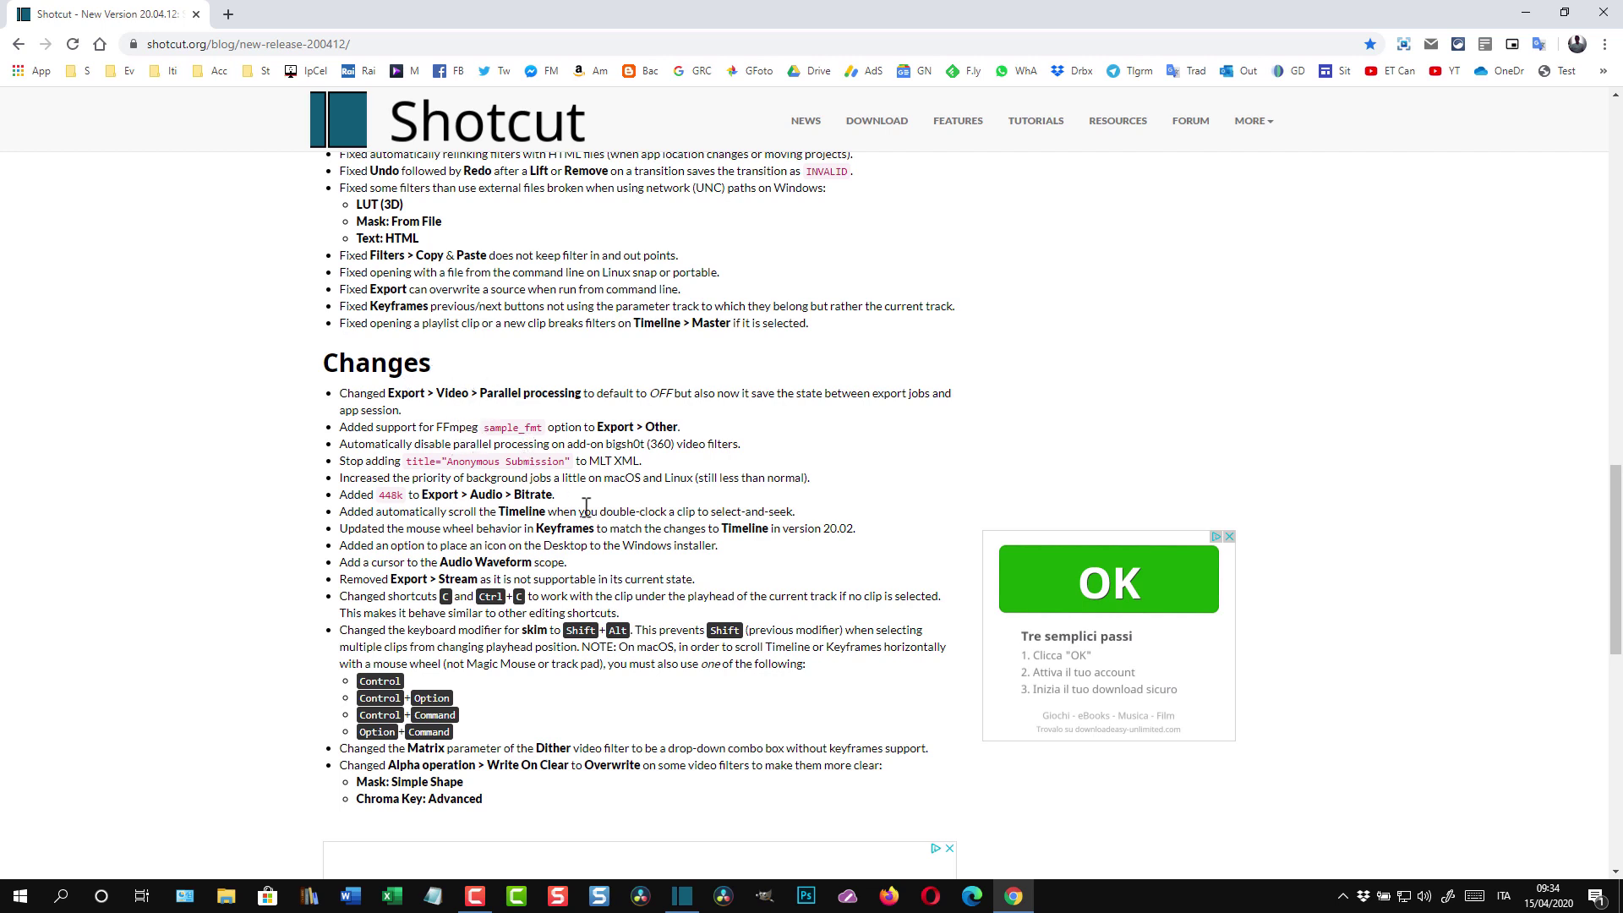
# - Read through the changes and new features in the Shotcut 20.04.12 release notes
pyautogui.scroll(-2, 419, 456)
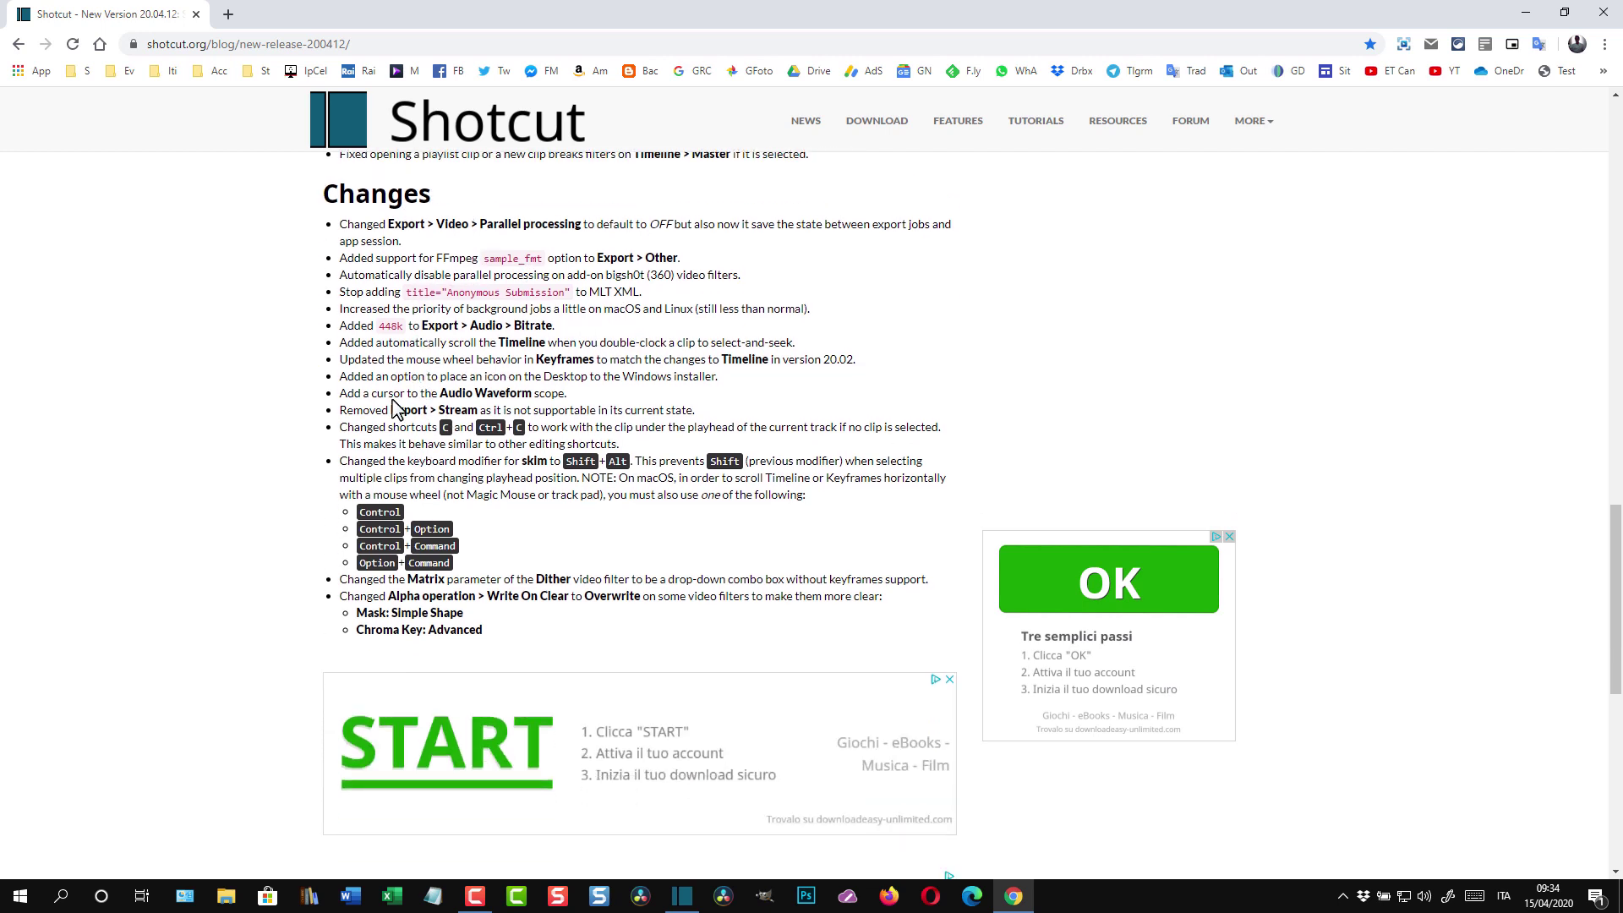
pyautogui.scroll(4, 254, 381)
pyautogui.scroll(15, 258, 372)
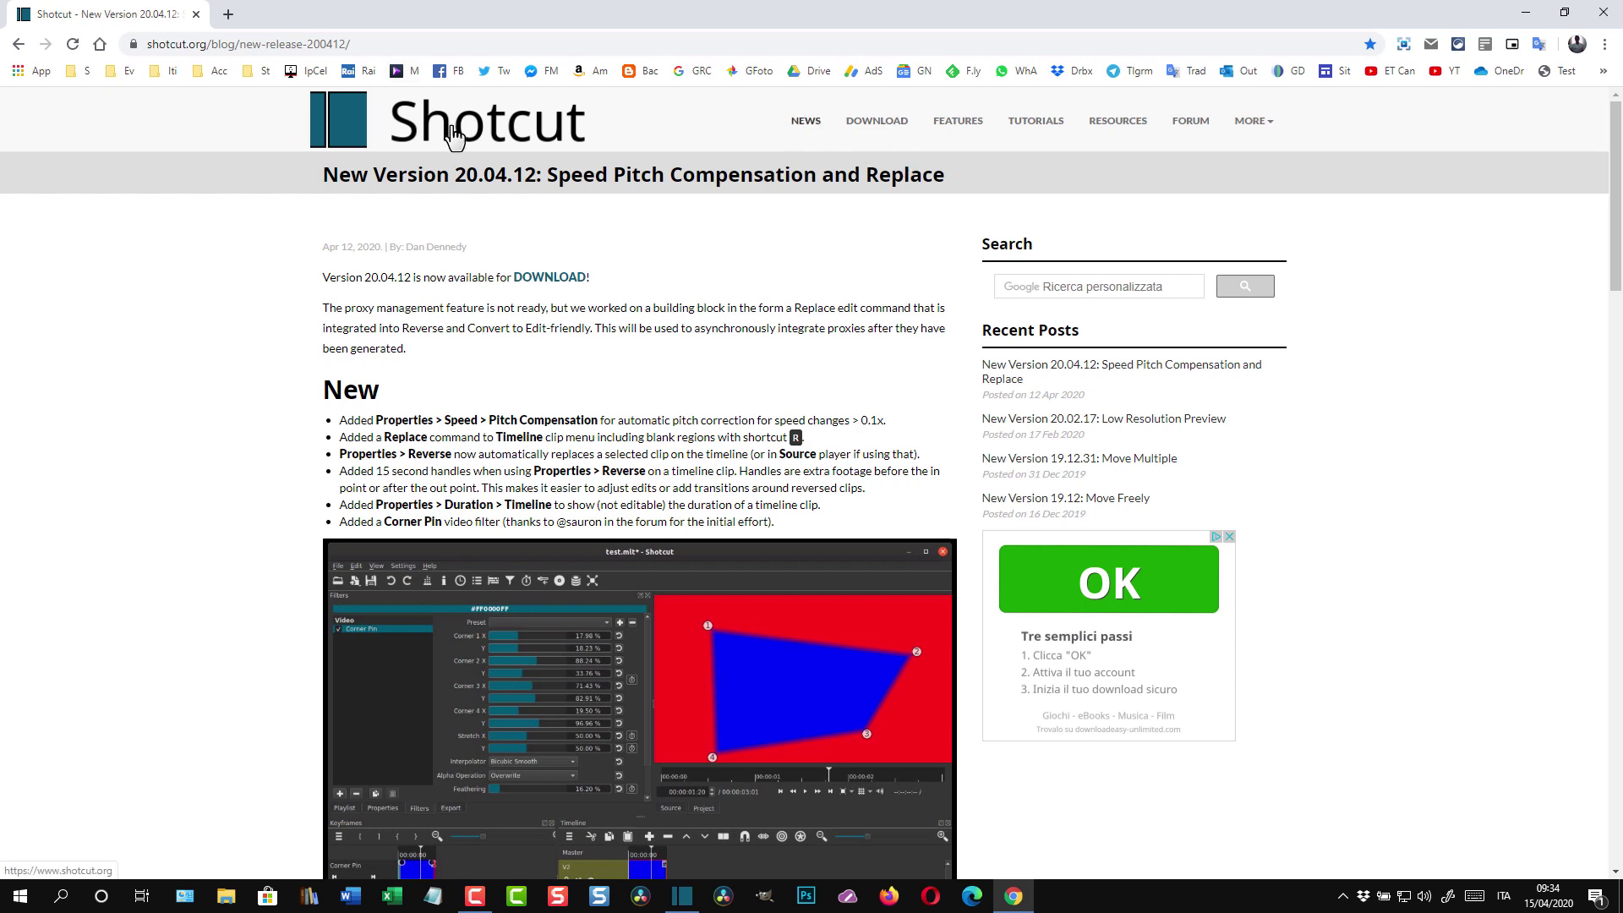
pyautogui.click(808, 123)
pyautogui.click(524, 489)
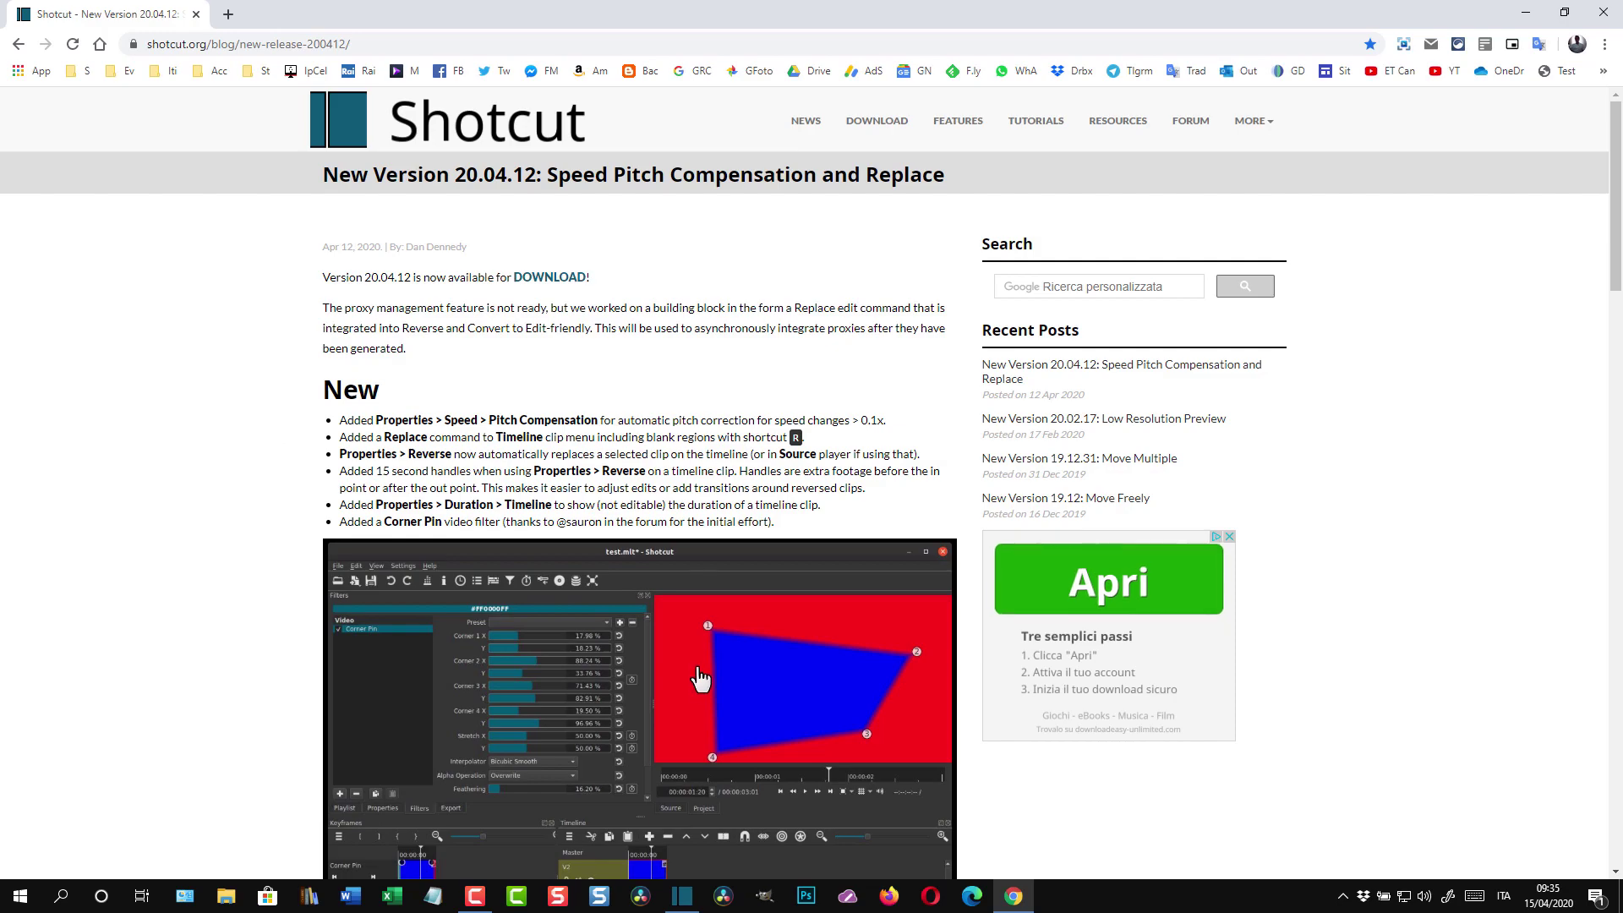
# - Switch to Shotcut, add donne che corrono.mp4 from the Download folder to the playlist, and pause its playback
pyautogui.click(681, 892)
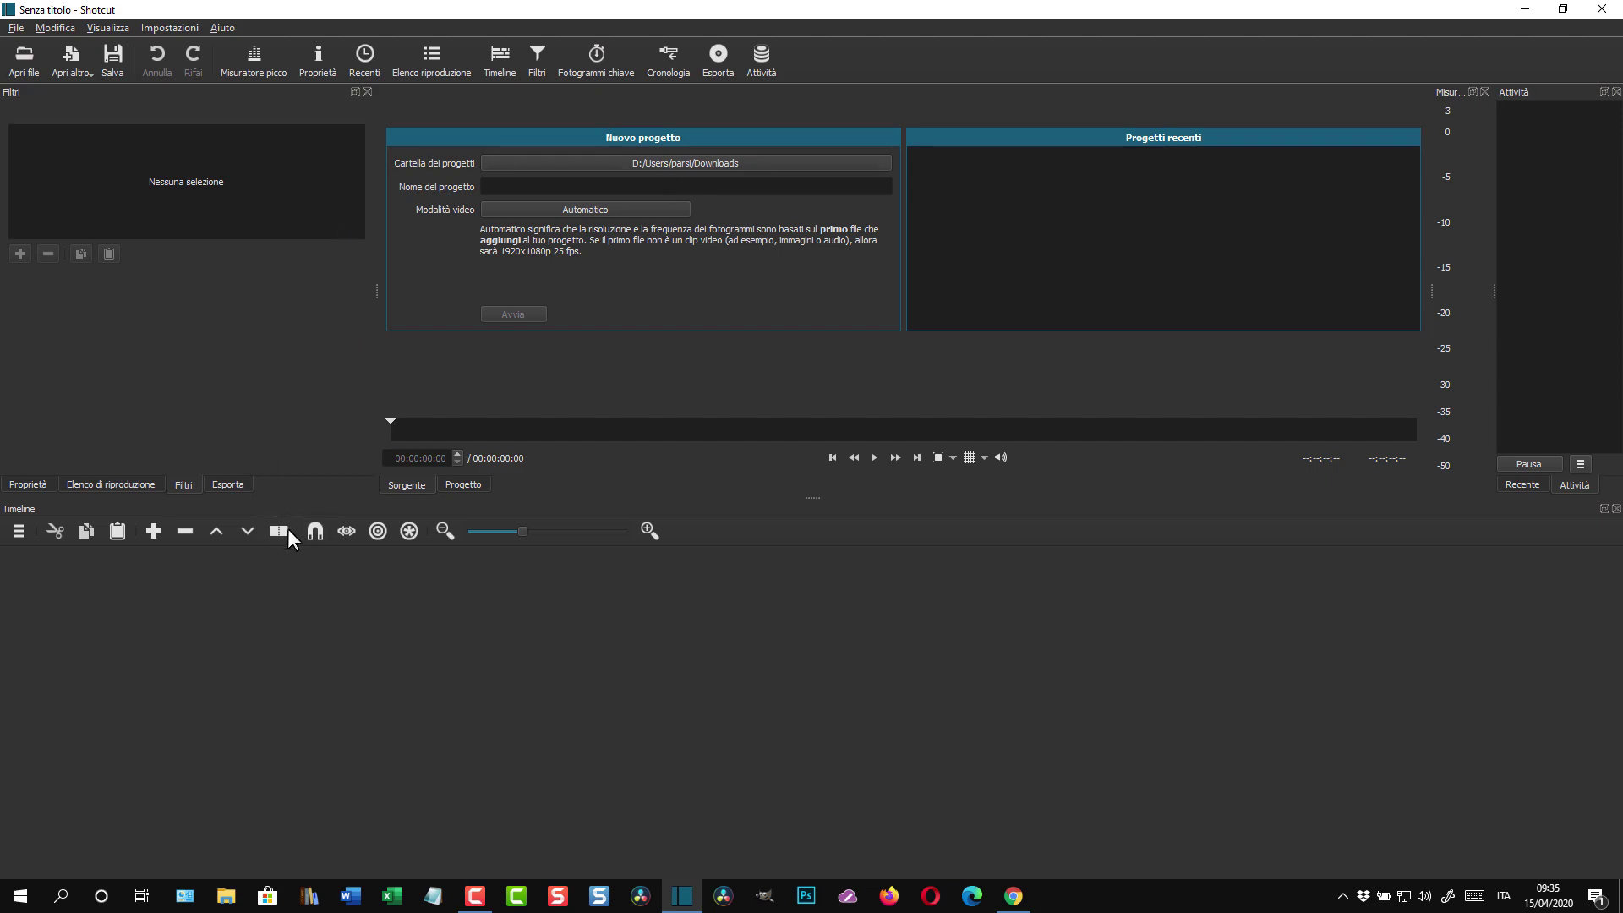
pyautogui.click(226, 896)
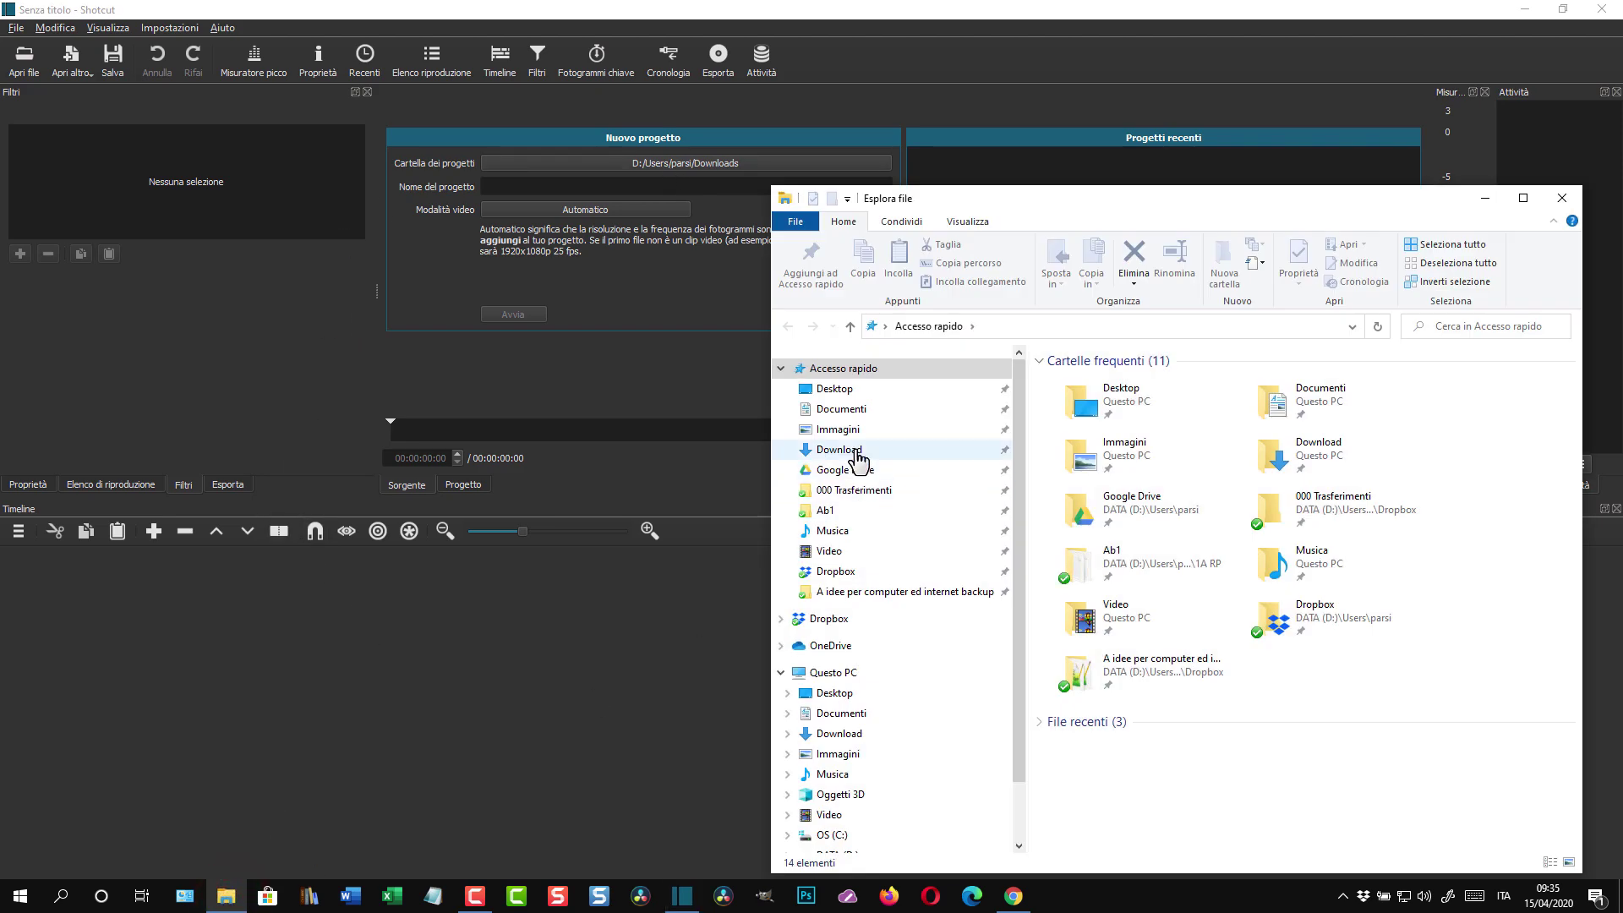
pyautogui.click(850, 449)
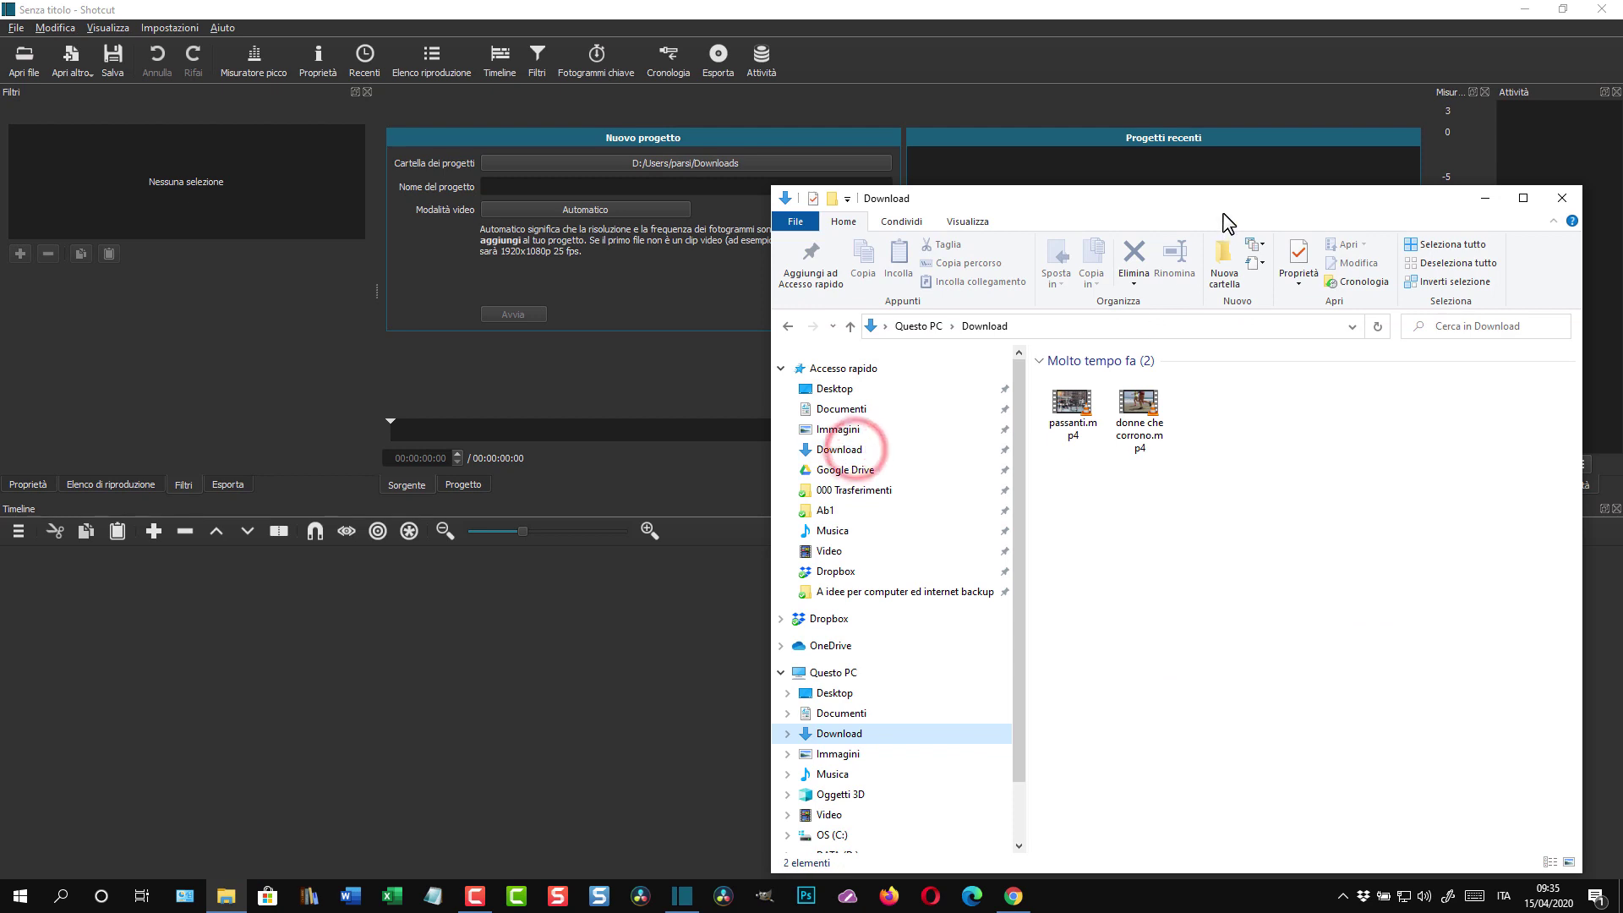
pyautogui.click(450, 59)
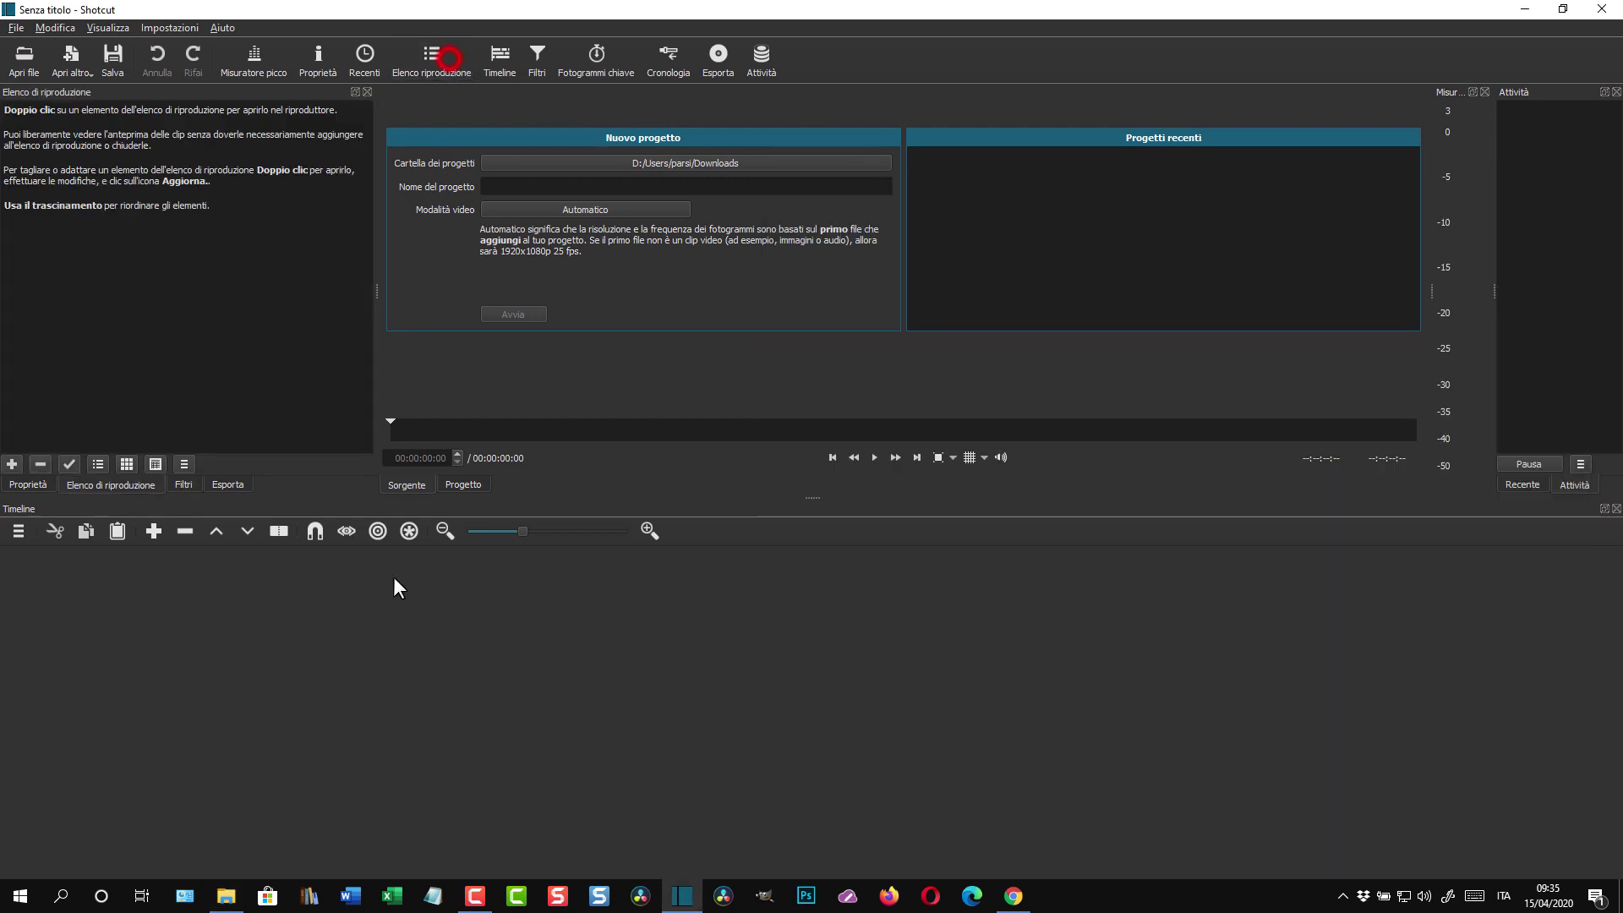
pyautogui.click(241, 900)
pyautogui.click(1152, 419)
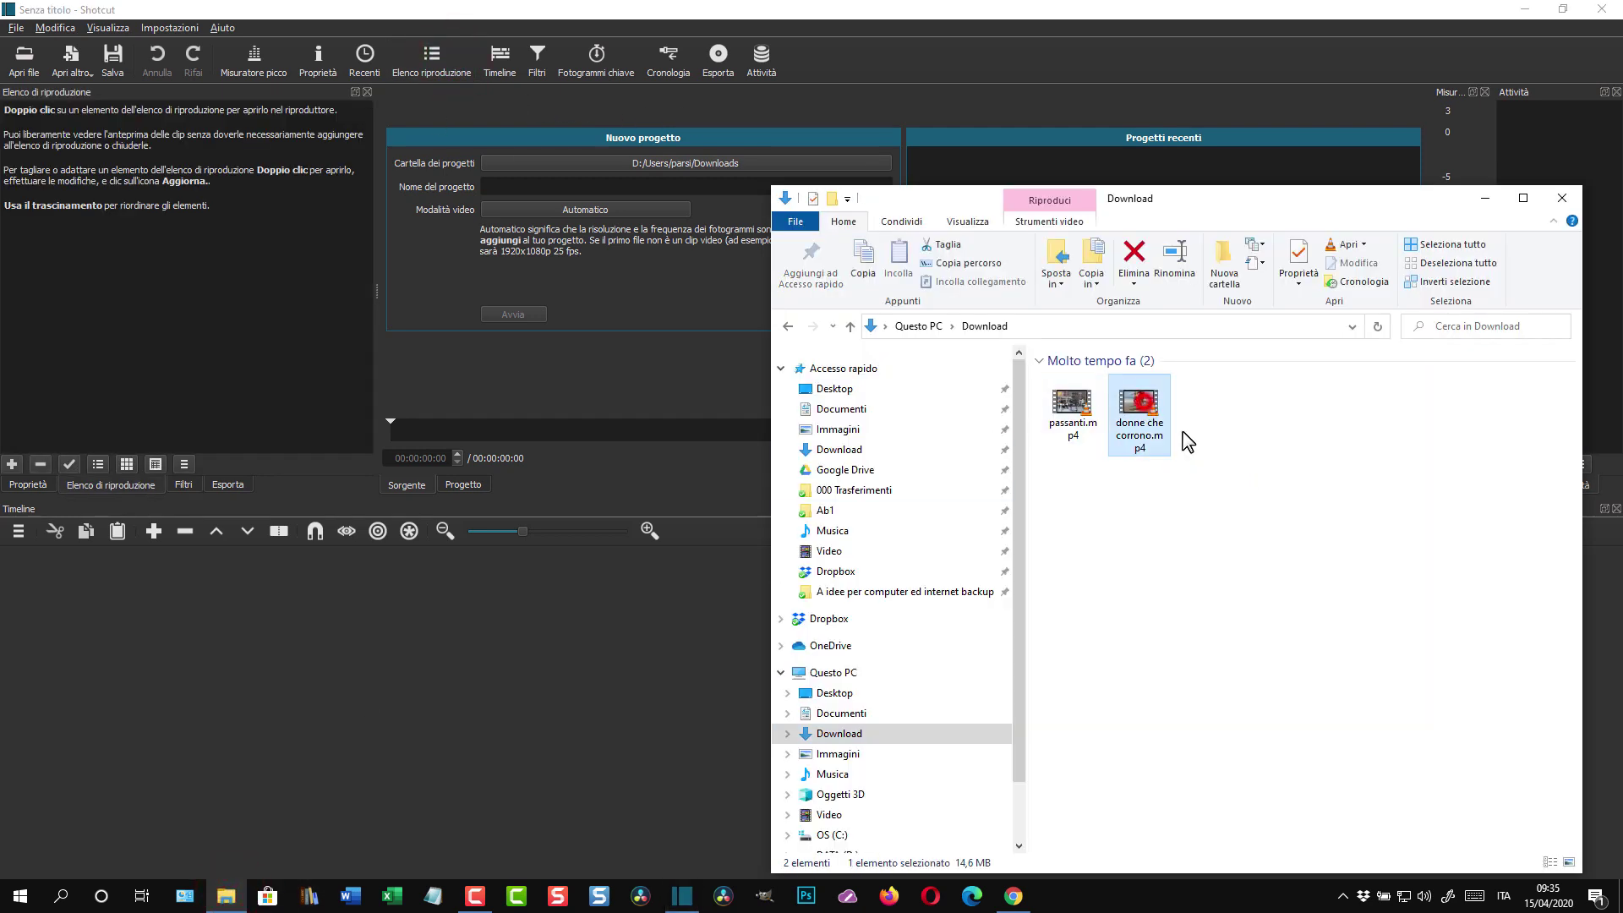
pyautogui.moveTo(1141, 419); pyautogui.dragTo(148, 235)
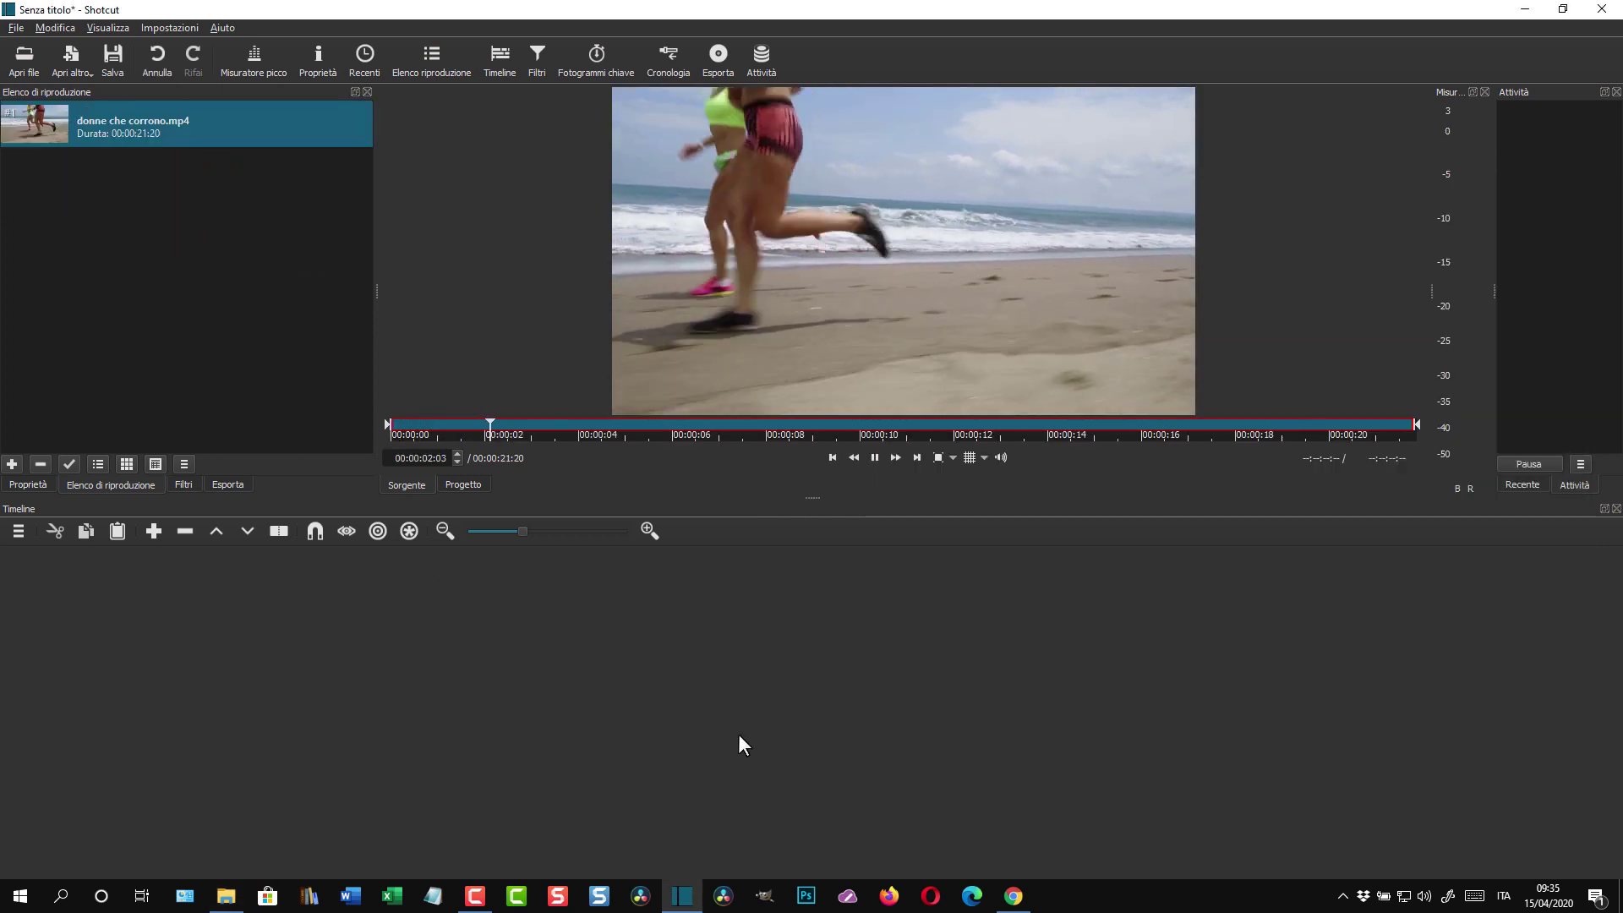
pyautogui.click(875, 458)
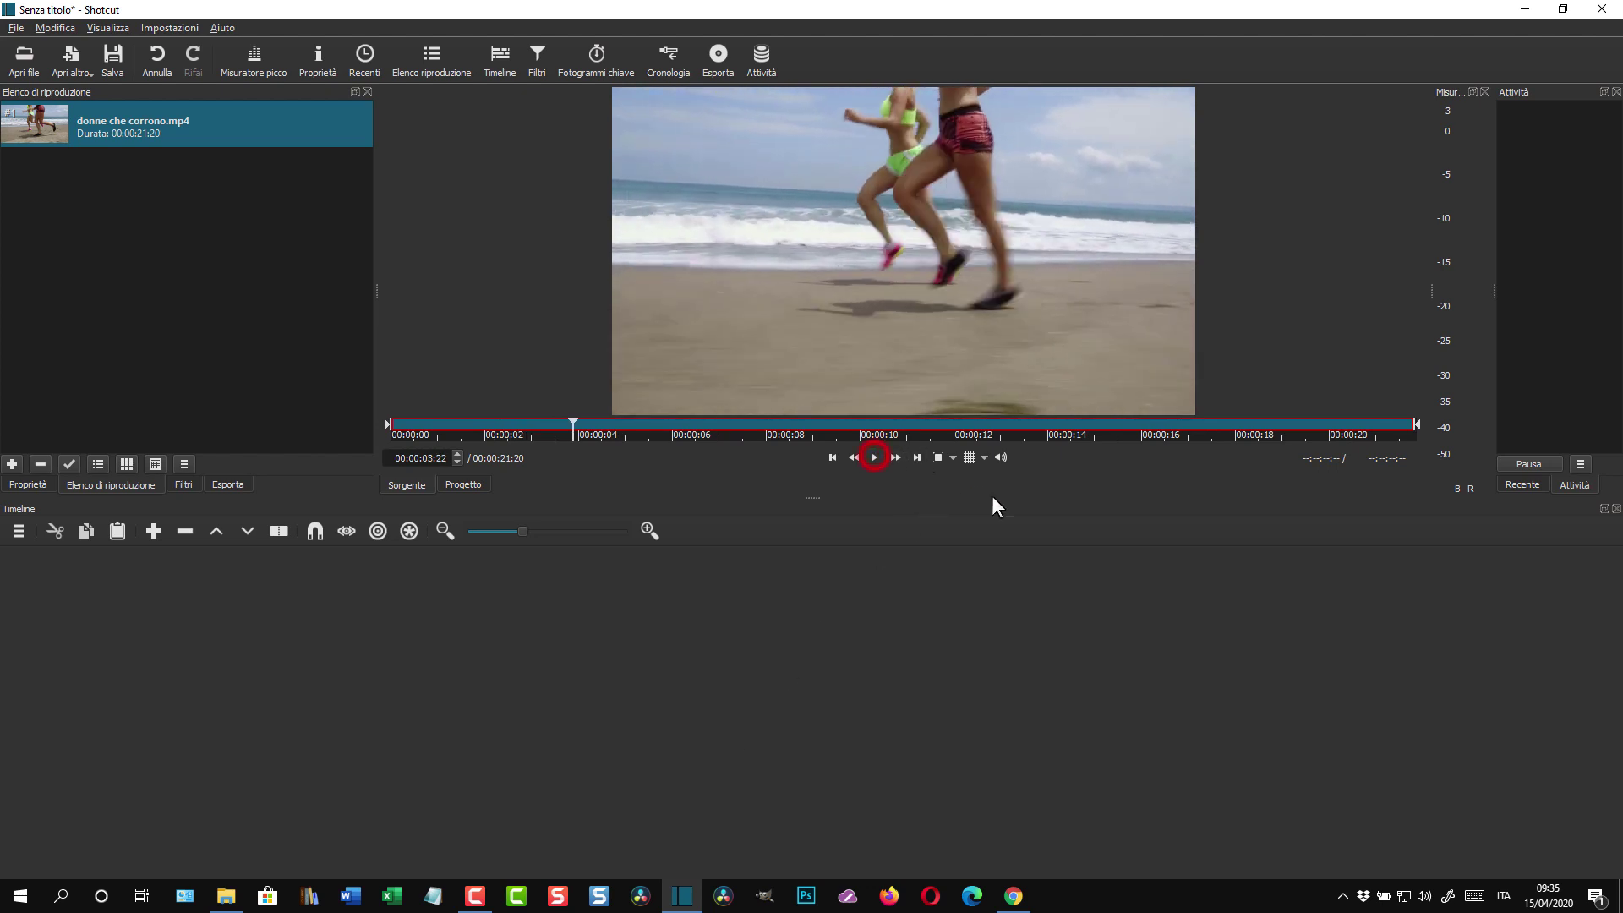
# - Place the donne che corrono.mp4 clip on a new V1 timeline track and return the playhead to the start
pyautogui.click(117, 120)
pyautogui.moveTo(117, 123); pyautogui.dragTo(179, 612)
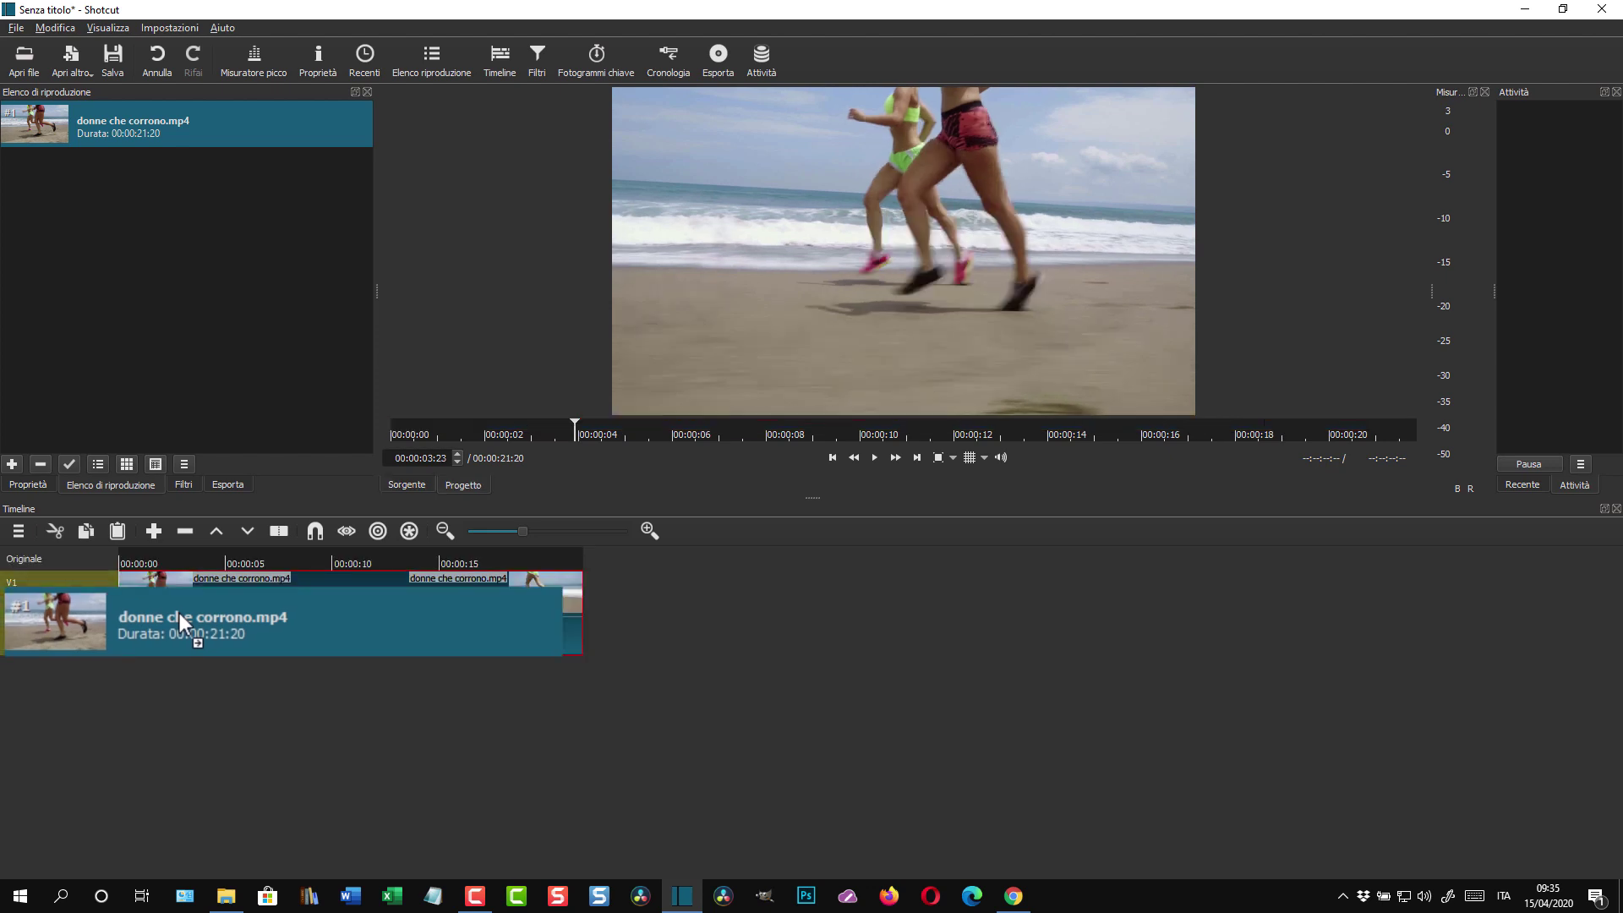
pyautogui.click(832, 457)
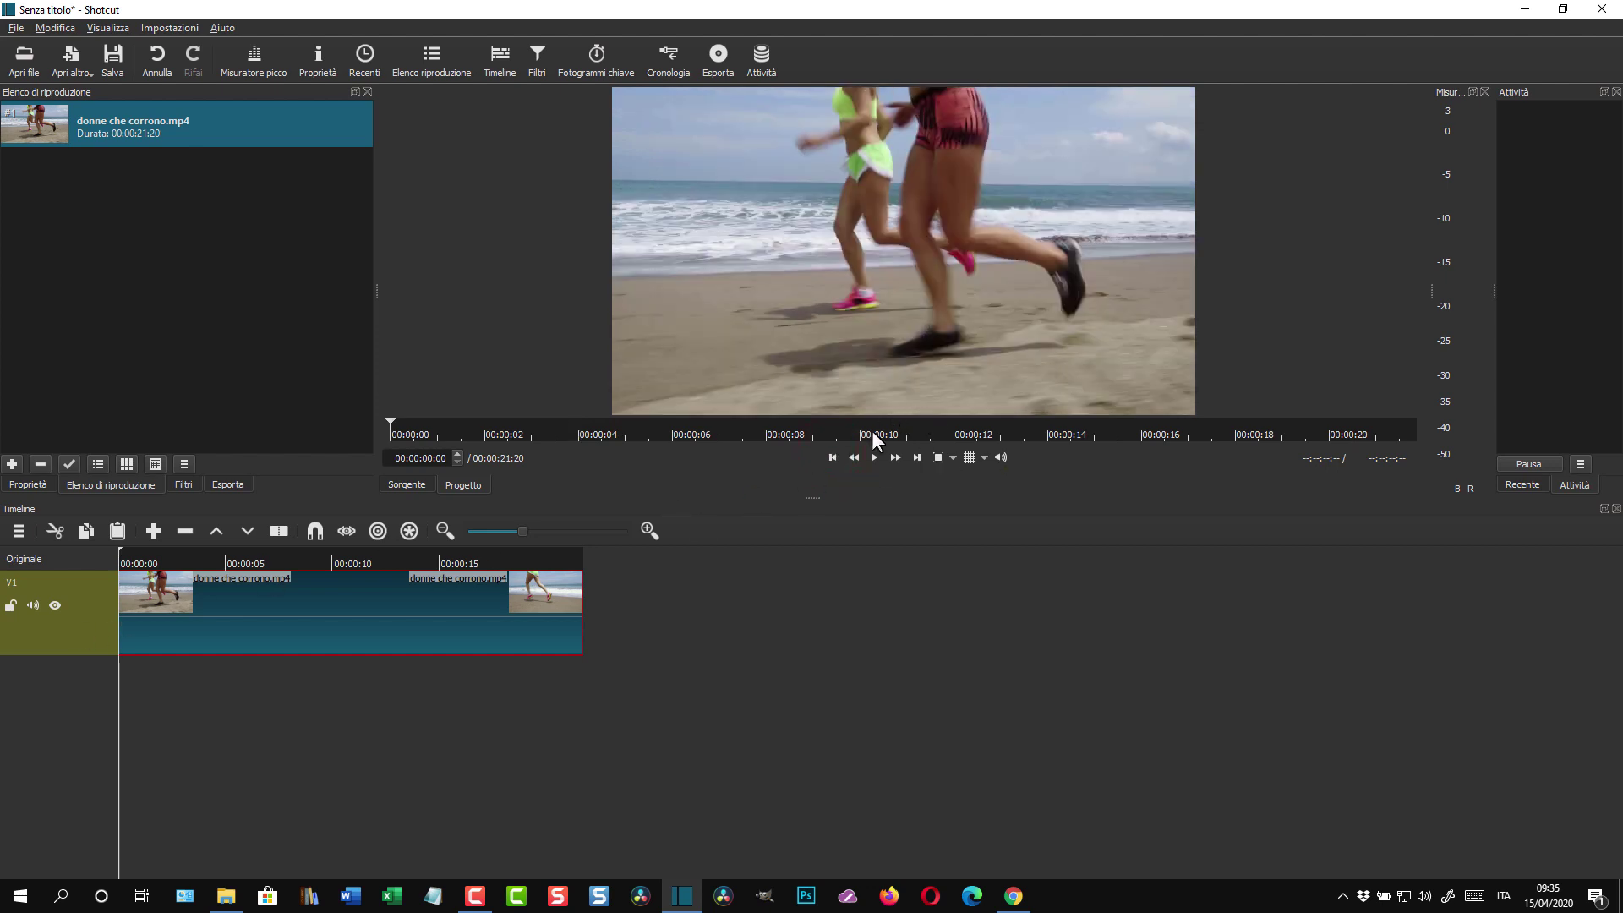
# - Enlarge the video preview by shrinking the timeline area, and widen the playlist panel slightly
pyautogui.moveTo(809, 499); pyautogui.dragTo(812, 657)
pyautogui.moveTo(375, 363)
pyautogui.mouseDown()
pyautogui.moveTo(273, 355)
pyautogui.moveTo(394, 389)
pyautogui.moveTo(437, 371)
pyautogui.moveTo(315, 352)
pyautogui.moveTo(459, 373)
pyautogui.moveTo(403, 373)
pyautogui.mouseUp()
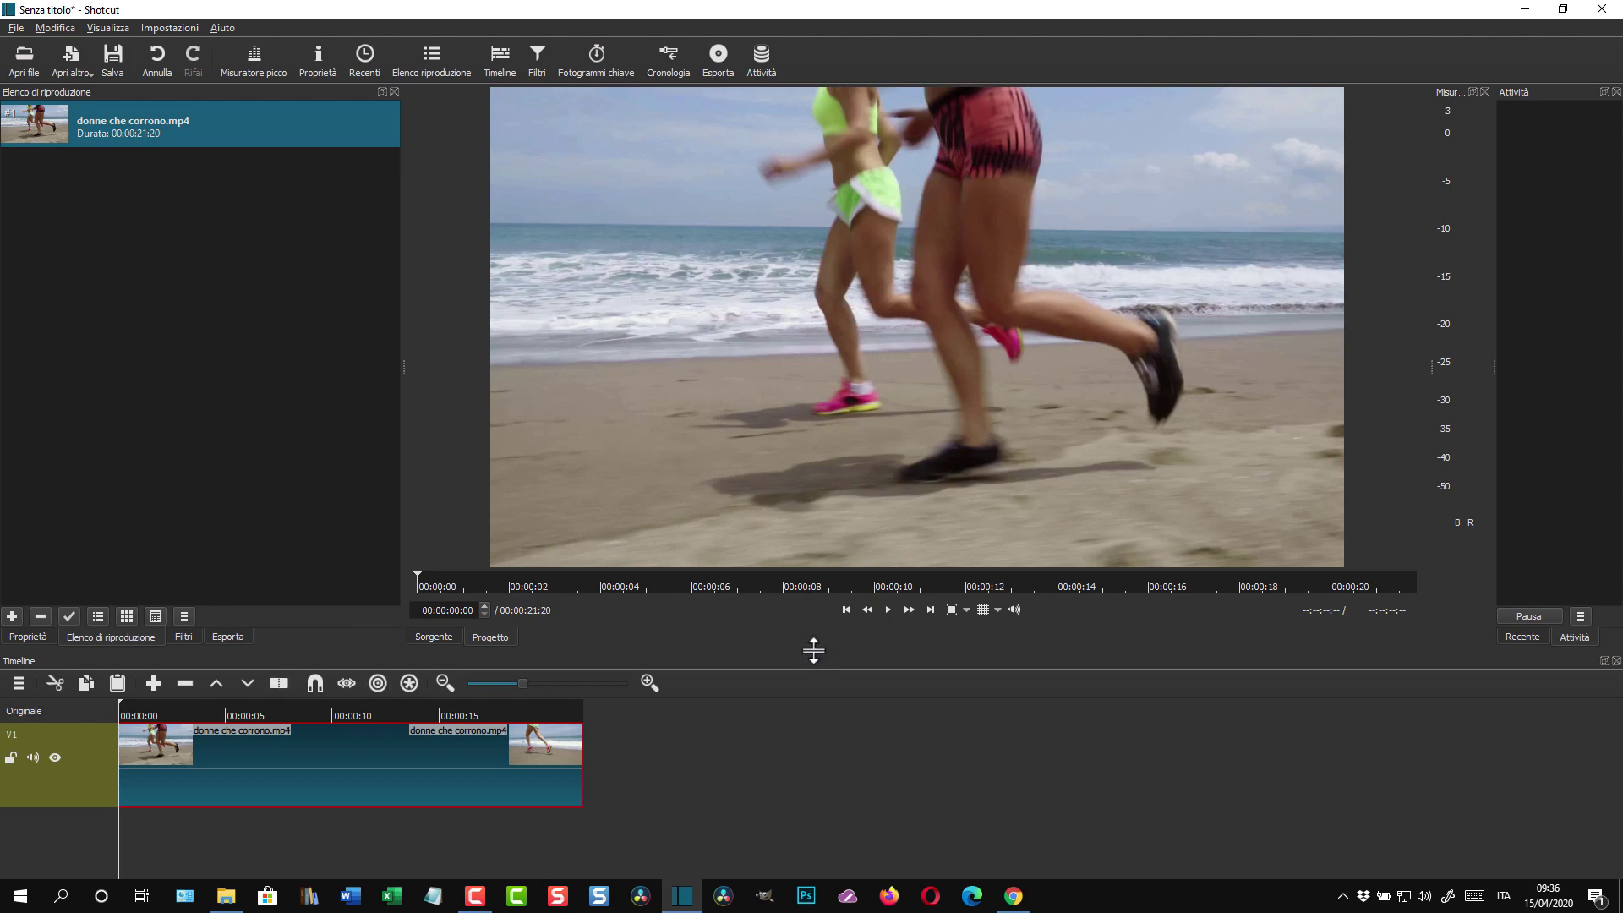
pyautogui.moveTo(814, 646); pyautogui.dragTo(813, 604)
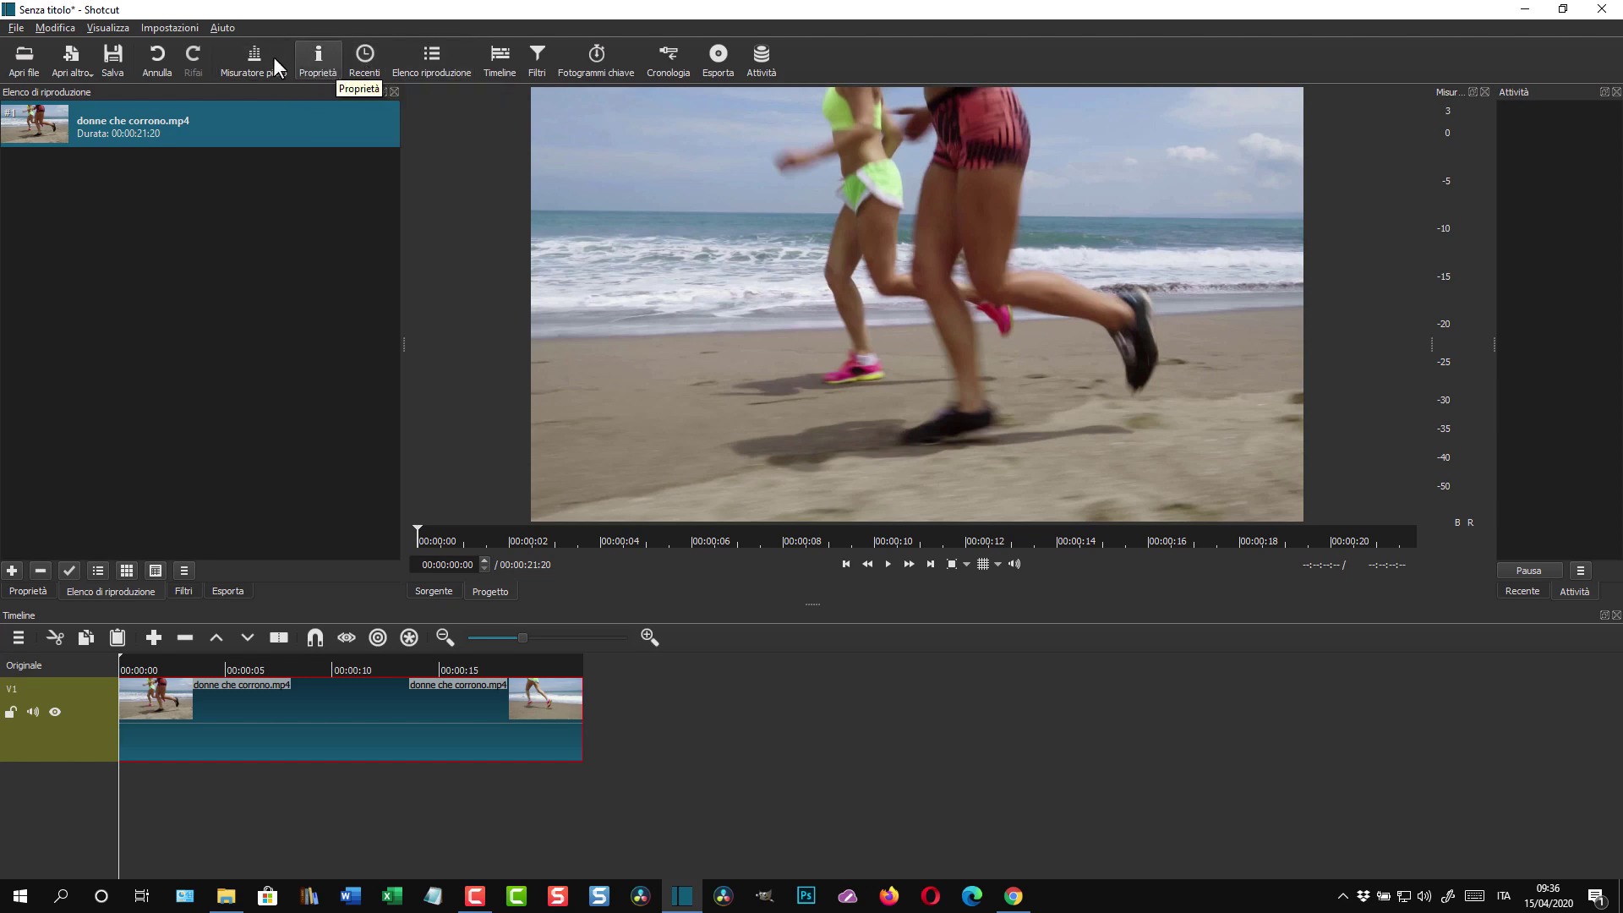
# - Show the properties of the donne che corrono.mp4 clip on the timeline
pyautogui.click(119, 29)
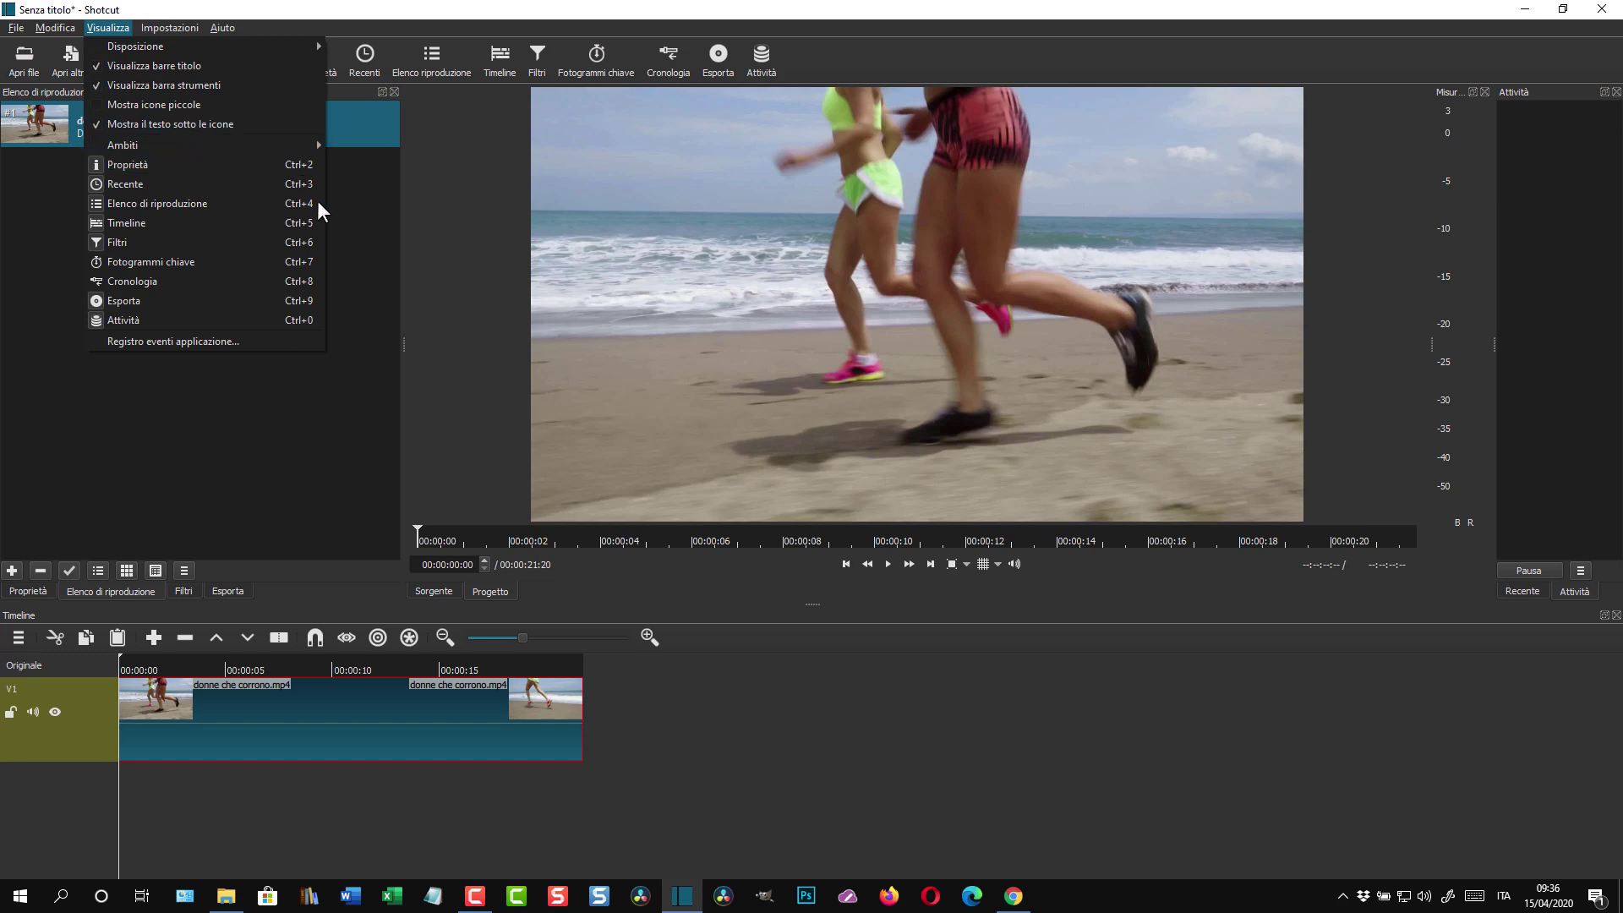
pyautogui.click(342, 213)
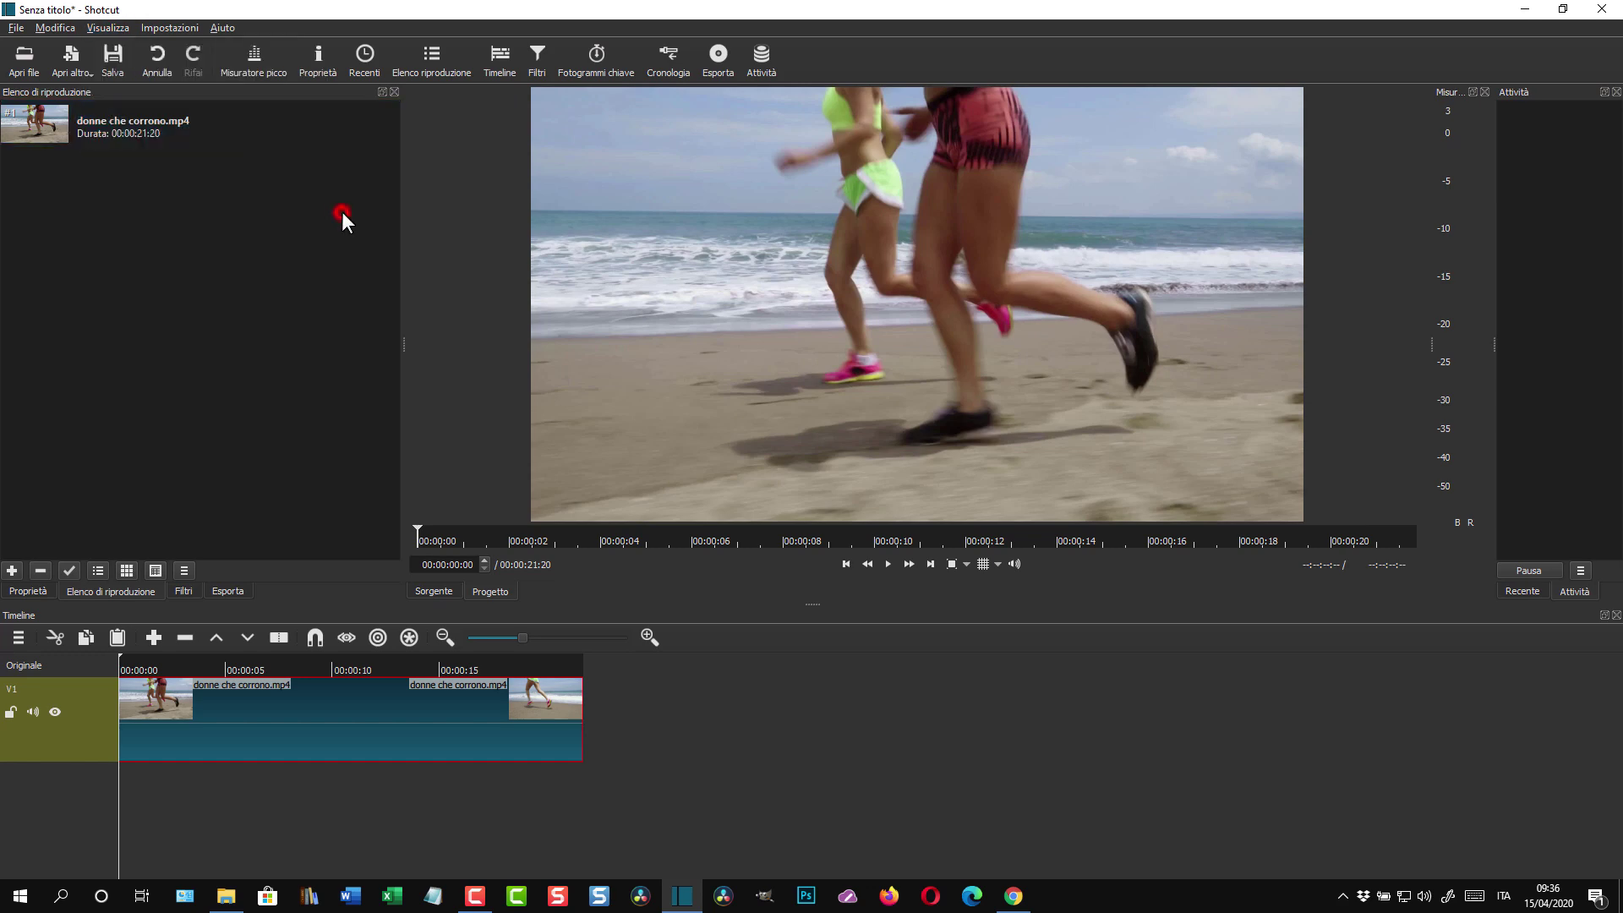
pyautogui.click(318, 59)
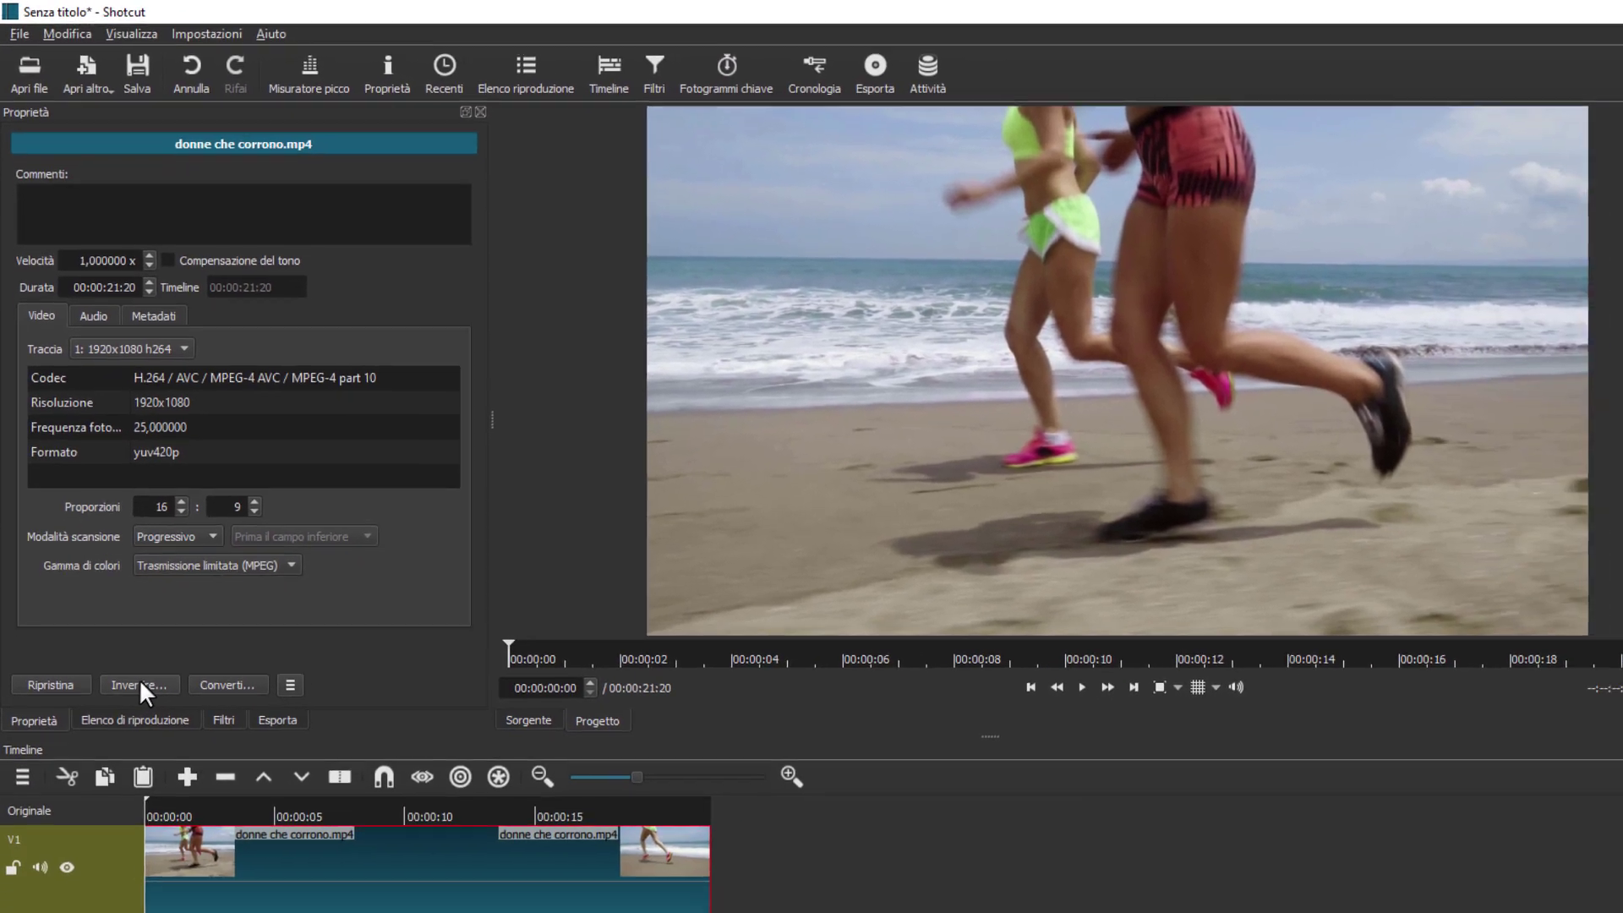
# - Open the clip's reverse settings and choose the lossy I-frame-only H.264/AC-3 MP4 format
pyautogui.click(169, 833)
pyautogui.moveTo(911, 403); pyautogui.dragTo(936, 352)
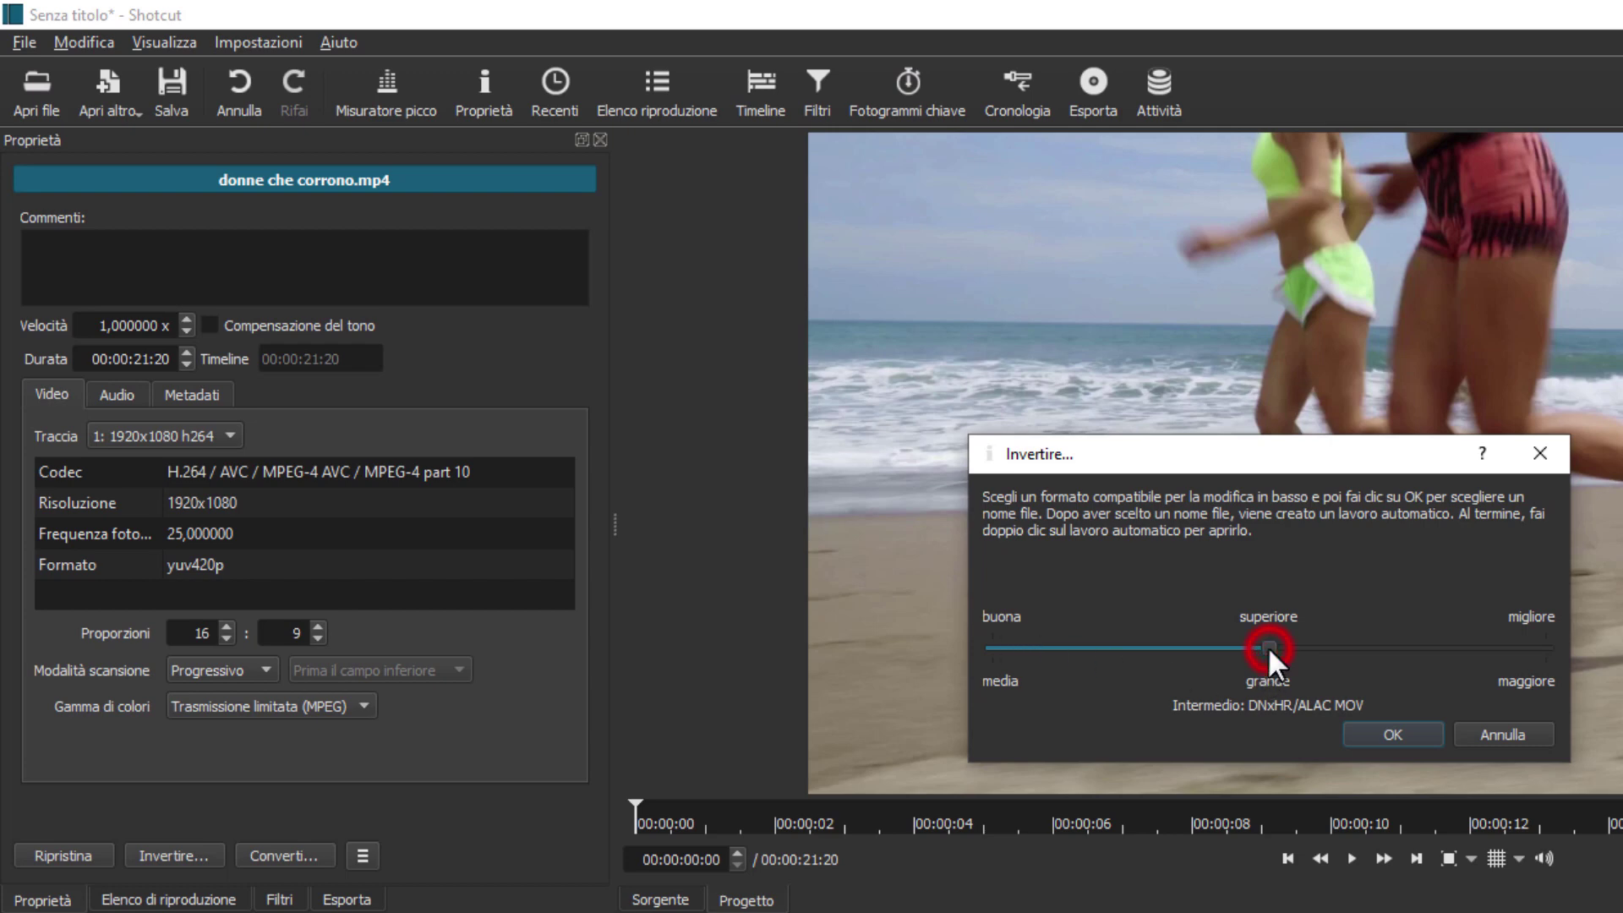
pyautogui.moveTo(1180, 655); pyautogui.dragTo(1123, 655)
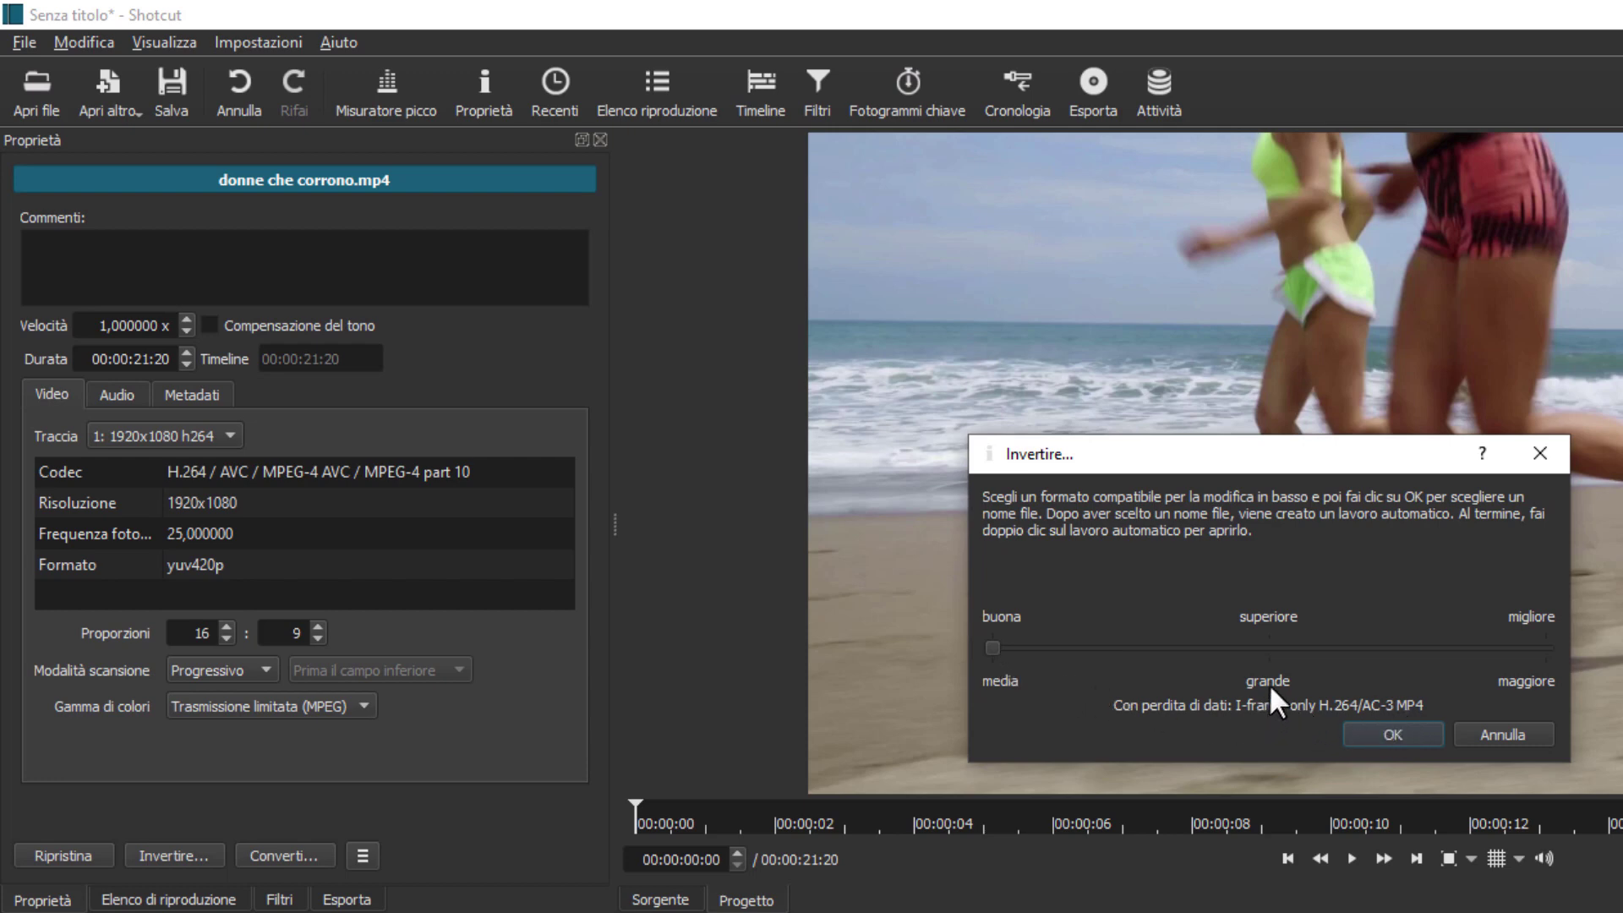
# - Compare the intermediate DNxHR/ALAC MOV and lossless Ut Video formats, ending back on lossy H.264/AC-3 MP4
pyautogui.moveTo(993, 646); pyautogui.dragTo(1204, 651)
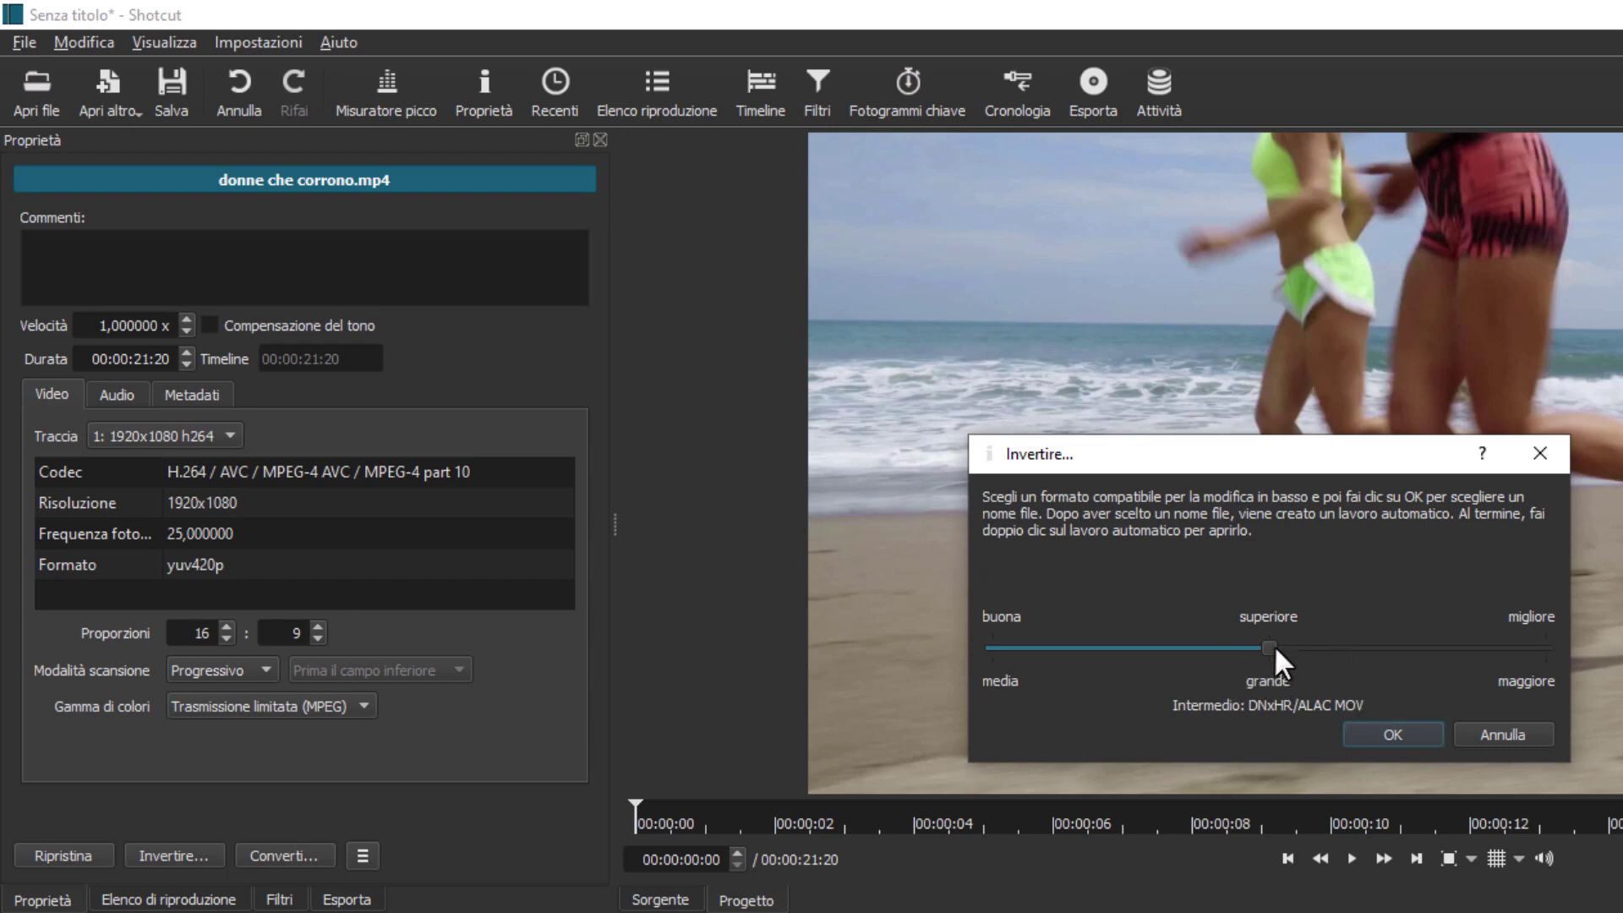
pyautogui.moveTo(1273, 642); pyautogui.dragTo(1466, 651)
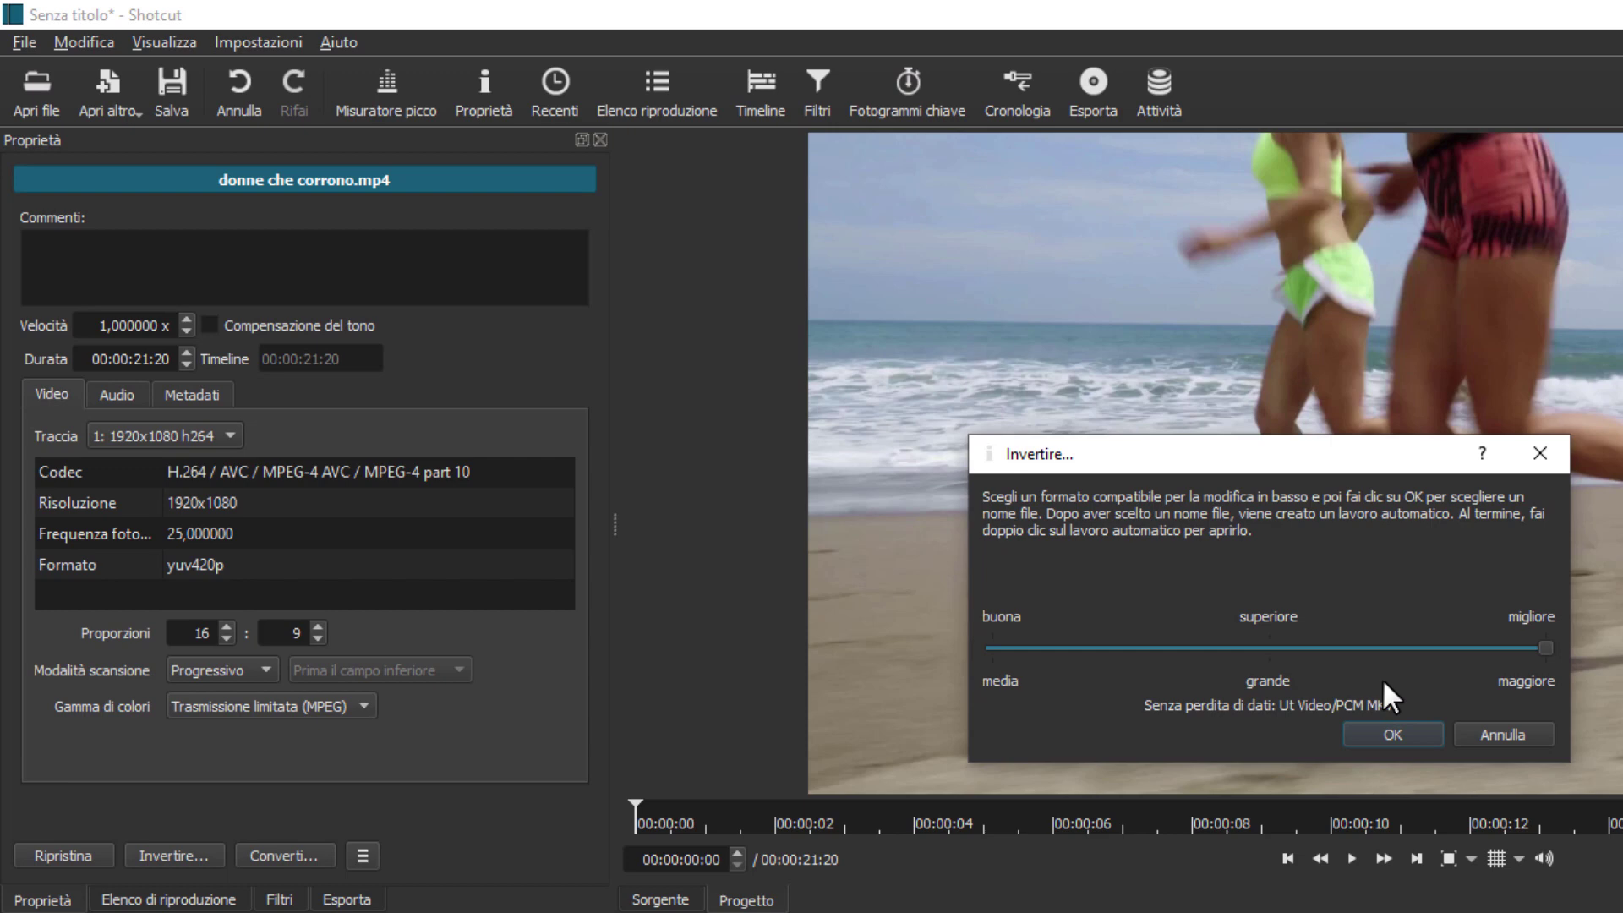
pyautogui.moveTo(1540, 644); pyautogui.dragTo(1058, 646)
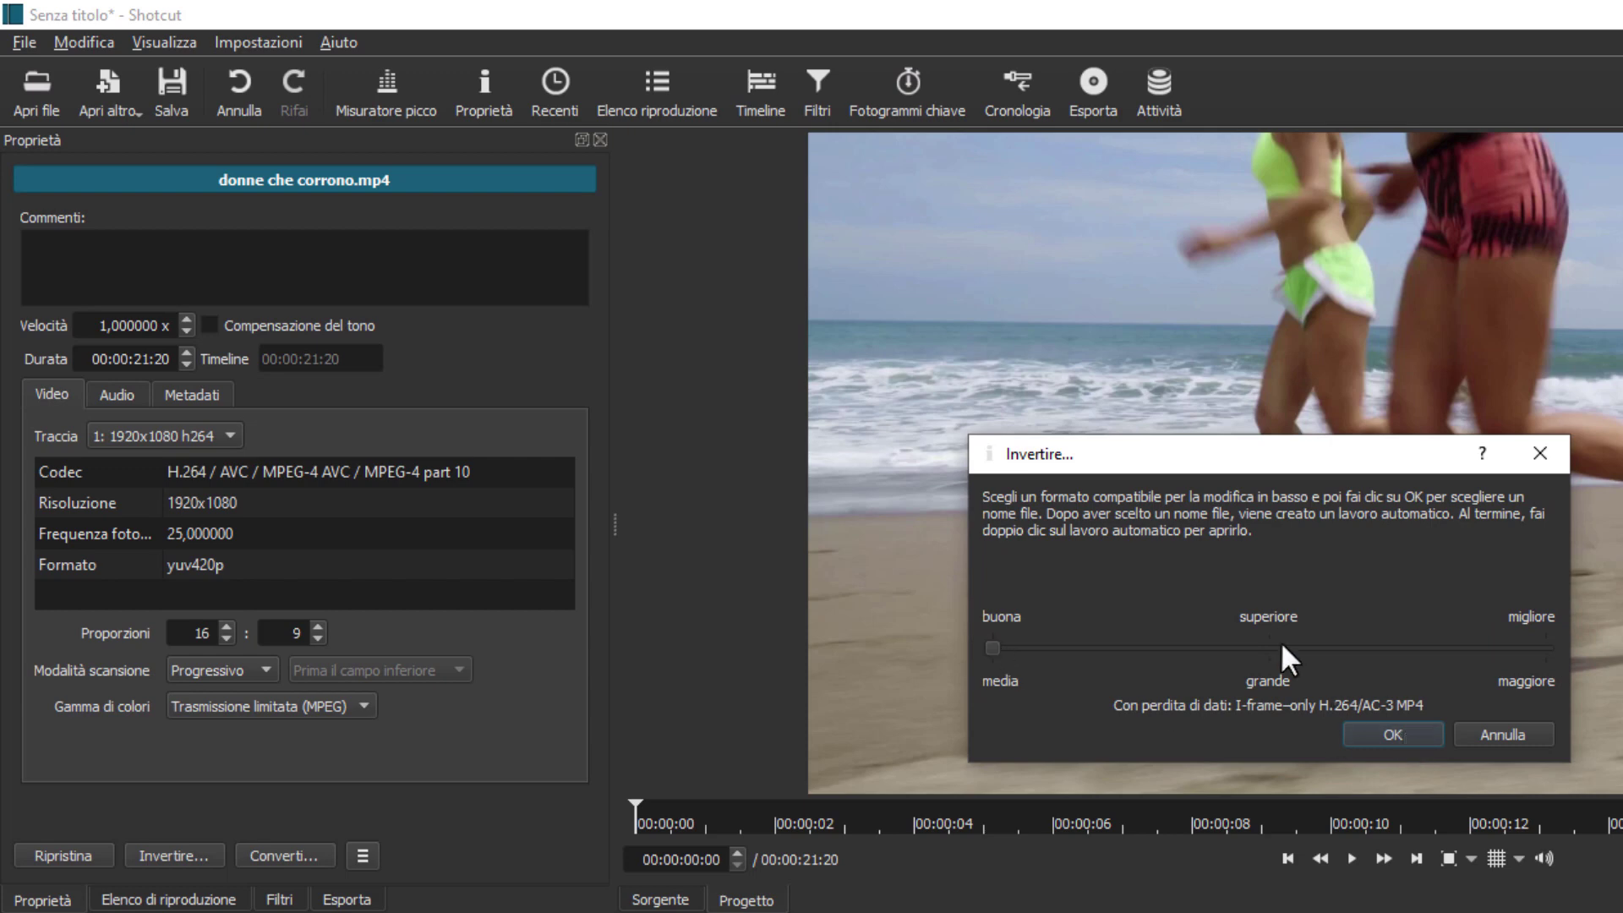
# - Save the reversed clip as donne che corrono - Invertito.mp4 in the Download folder and preview it on the timeline
pyautogui.click(1403, 732)
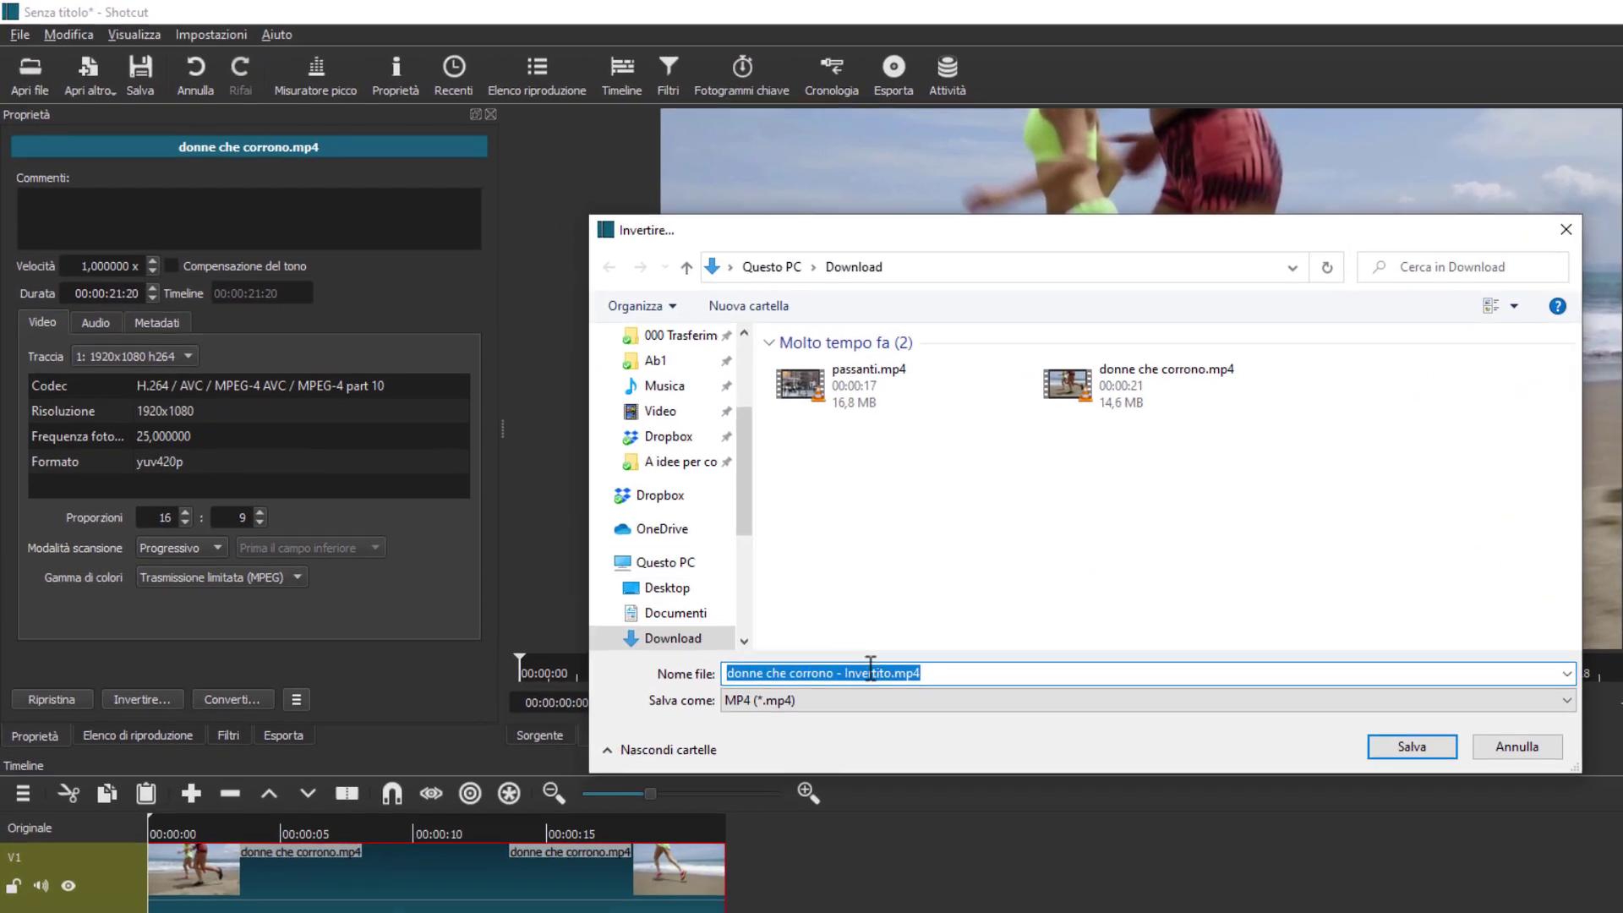
pyautogui.click(848, 672)
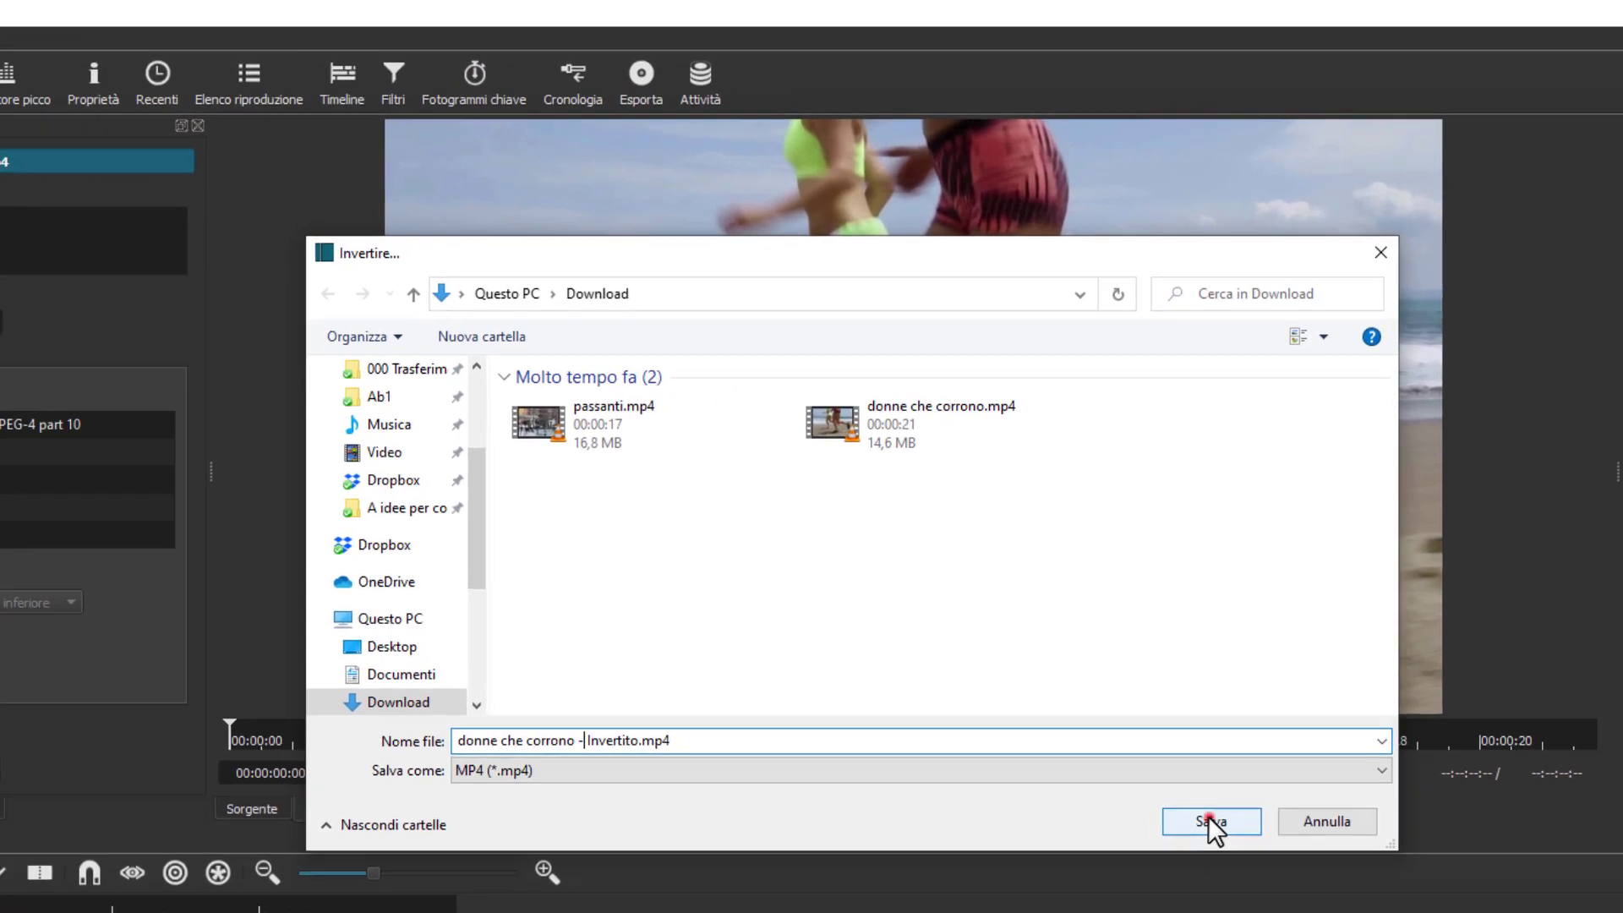
pyautogui.click(1423, 755)
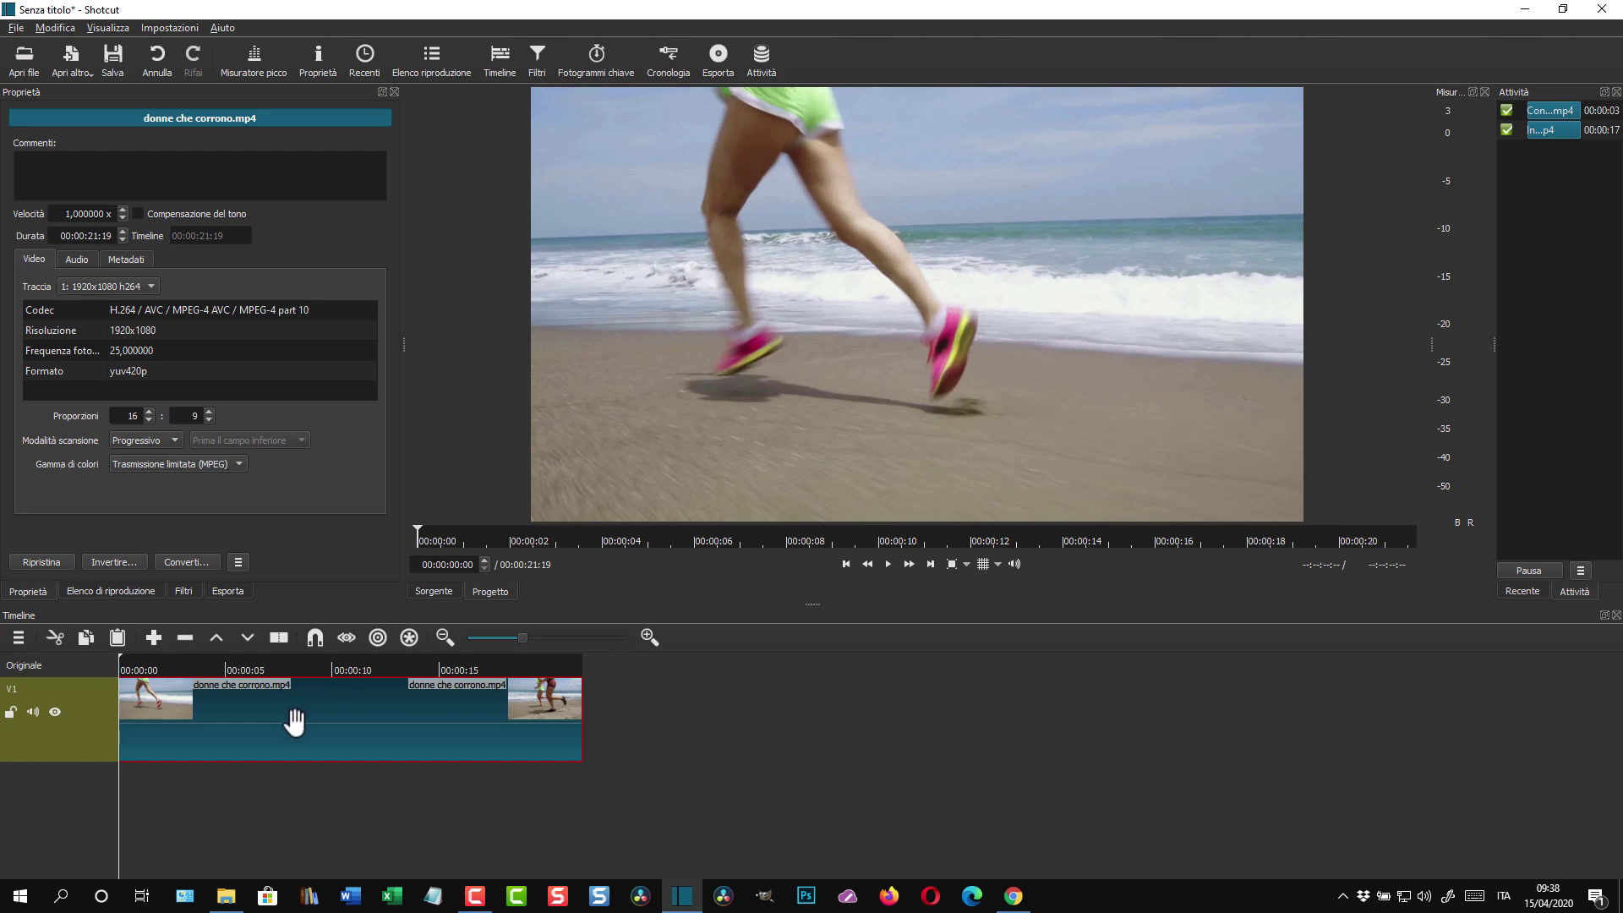
pyautogui.click(888, 564)
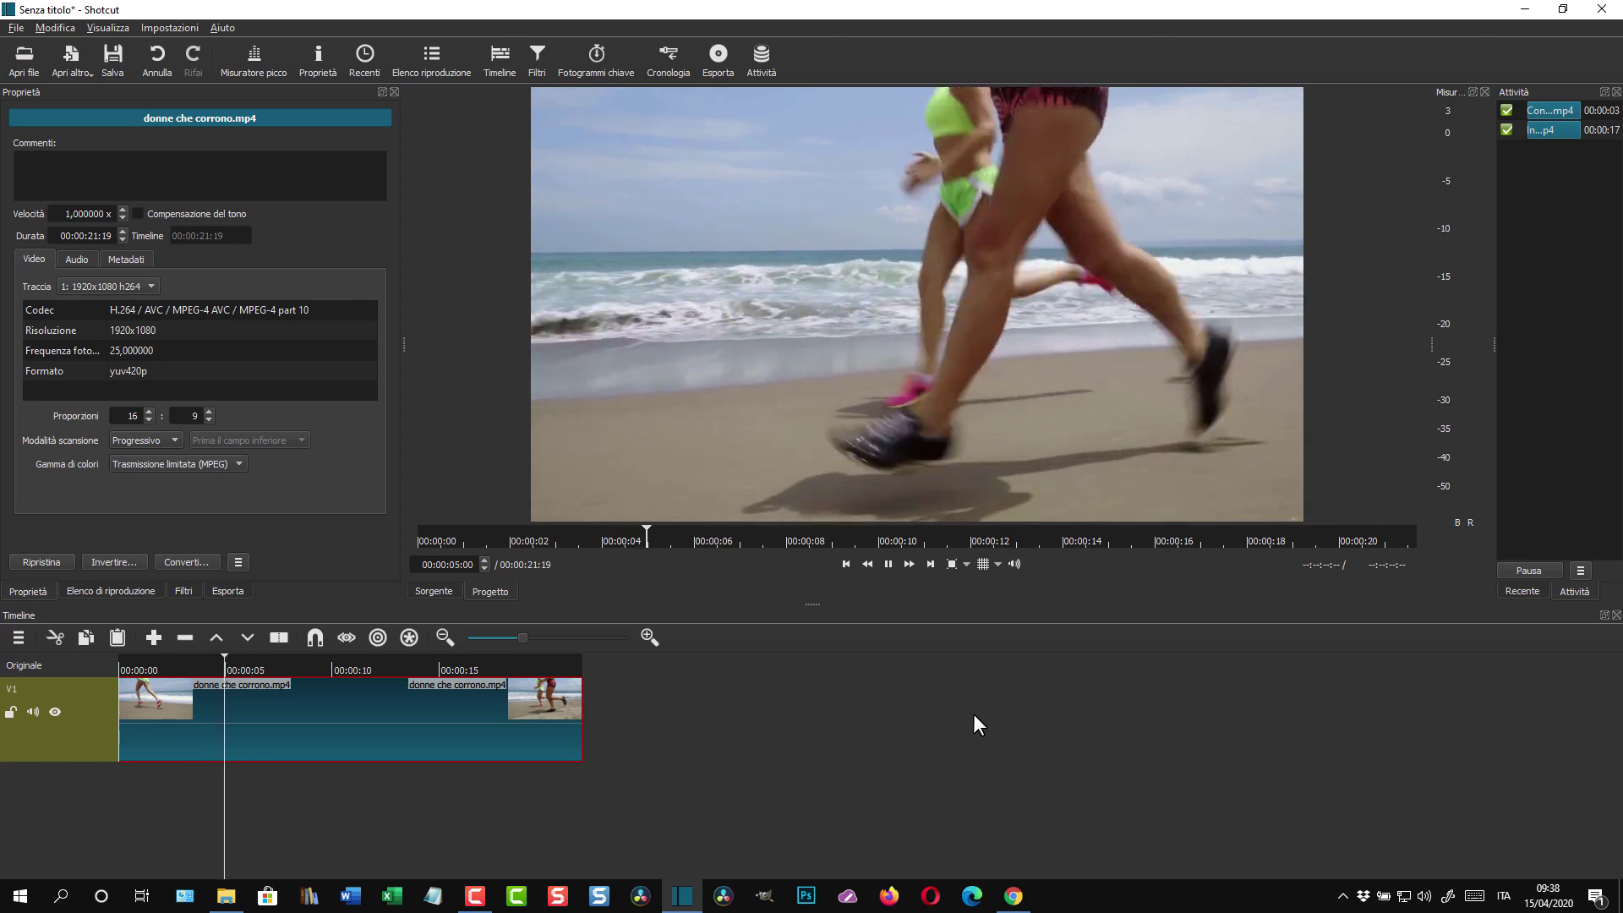
pyautogui.click(889, 564)
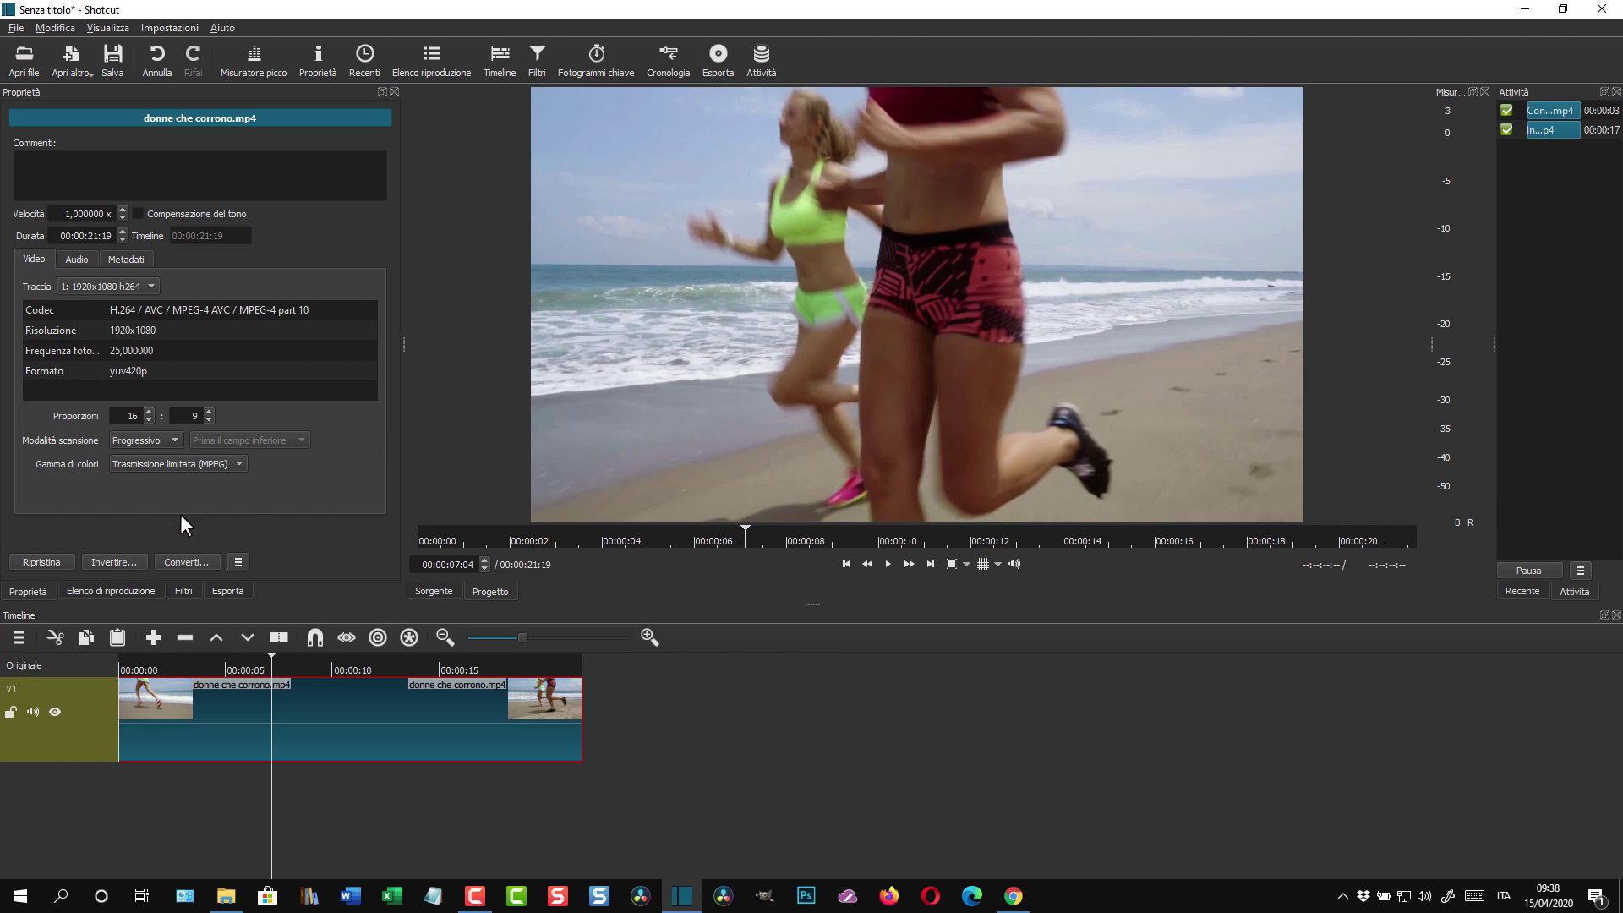
# - Reverse the clip again in lossy H.264/AC-3 MP4 format, saving it as donne che corrono - Invertito - Invertito.mp4
pyautogui.click(120, 561)
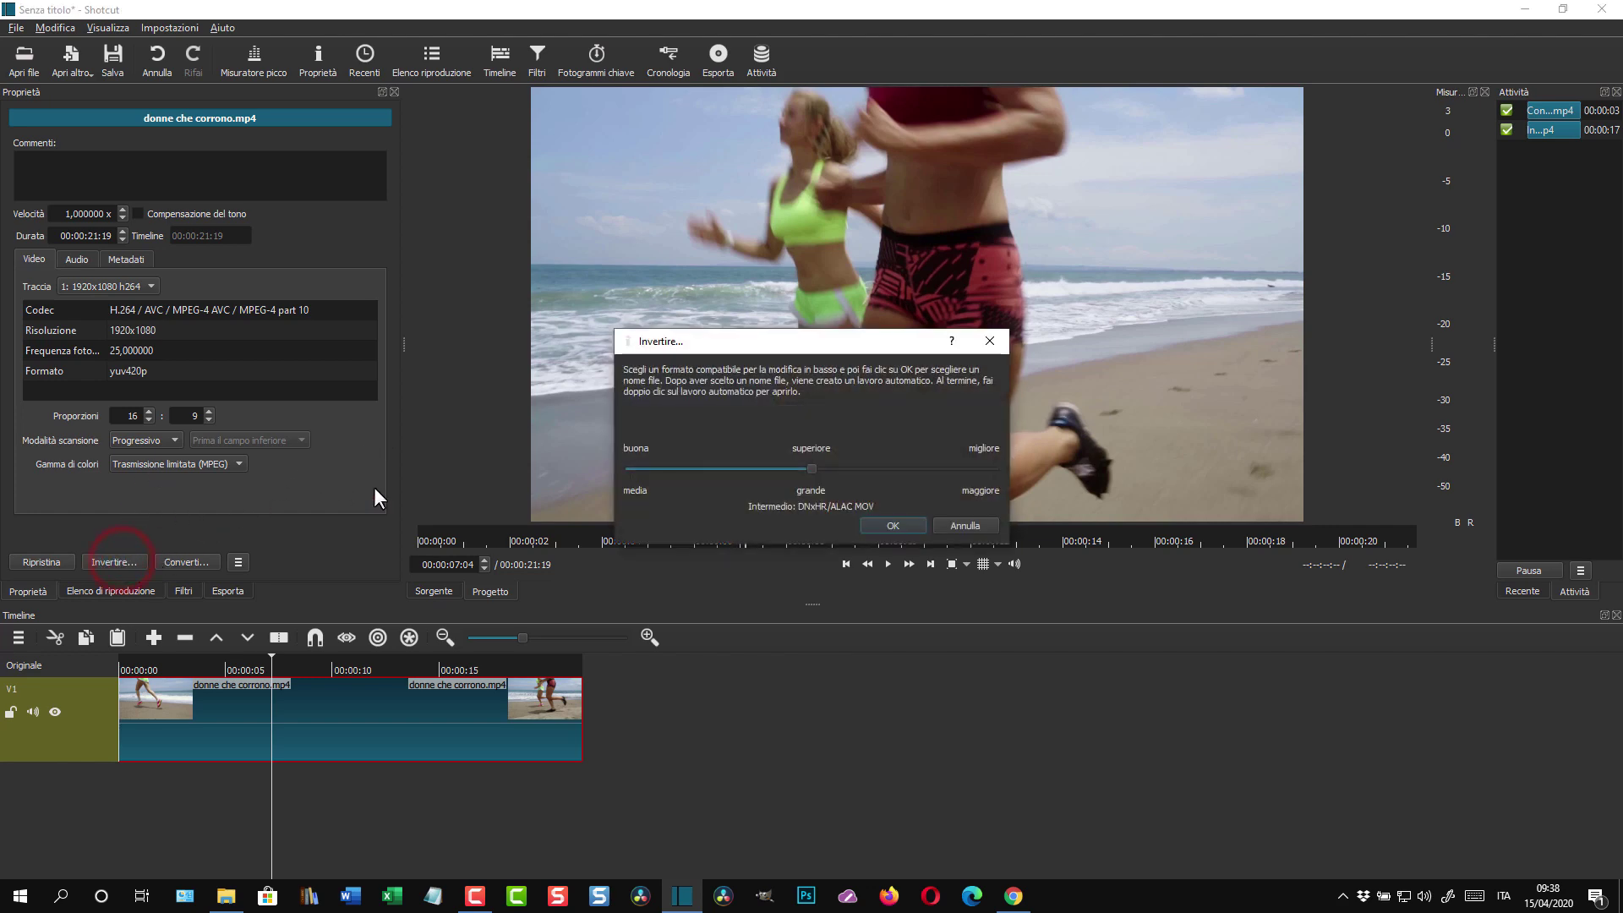
pyautogui.moveTo(812, 470); pyautogui.dragTo(608, 483)
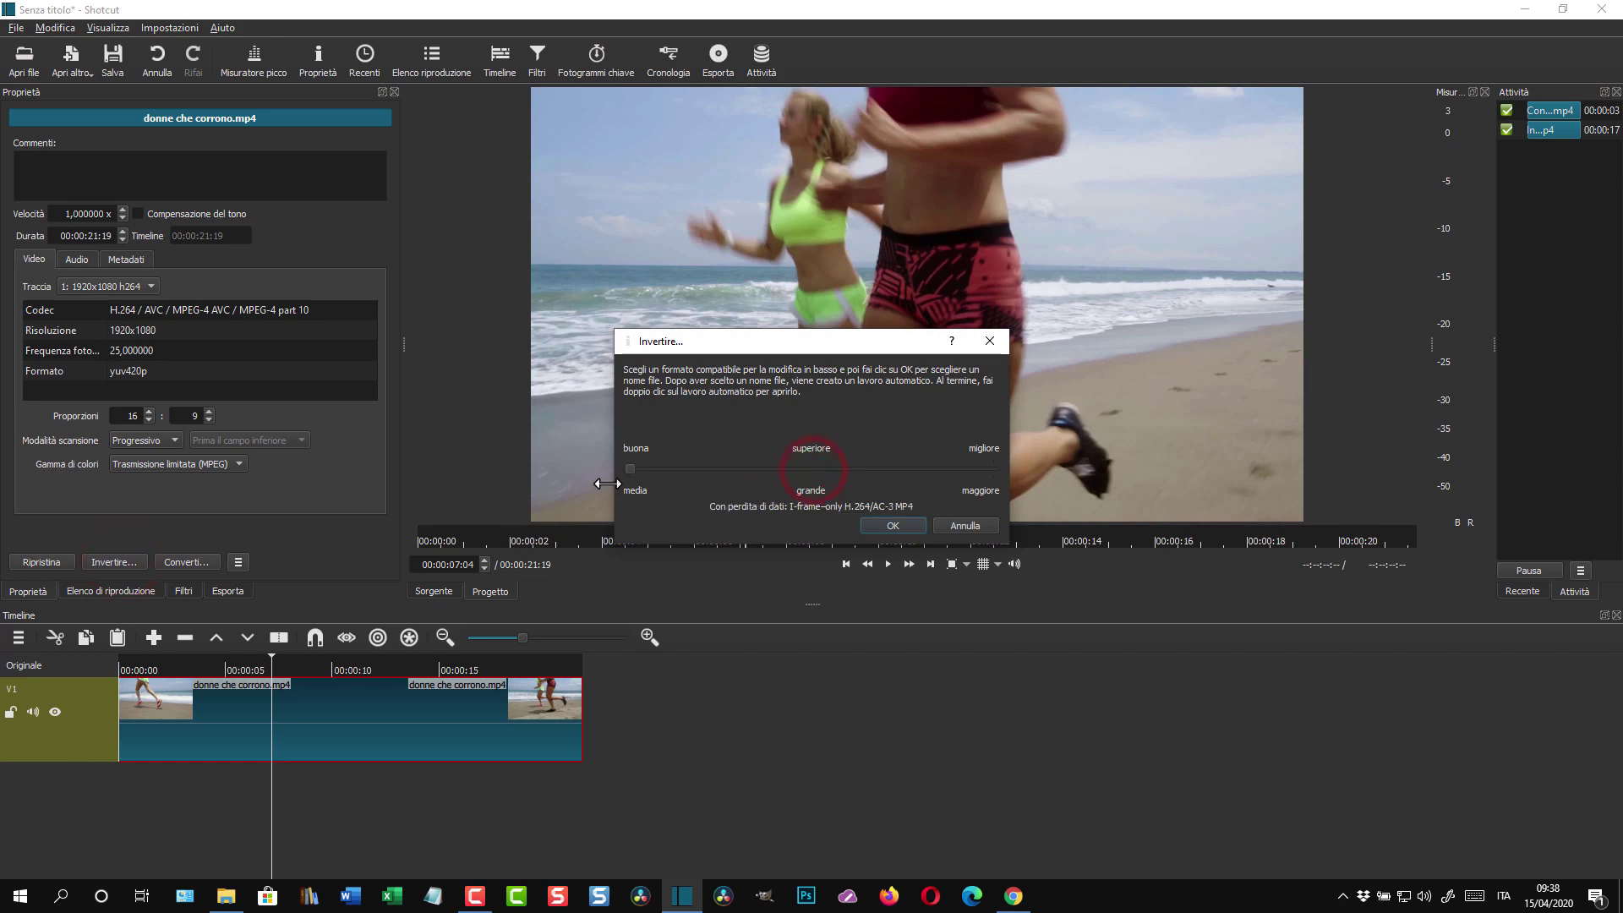
pyautogui.click(896, 524)
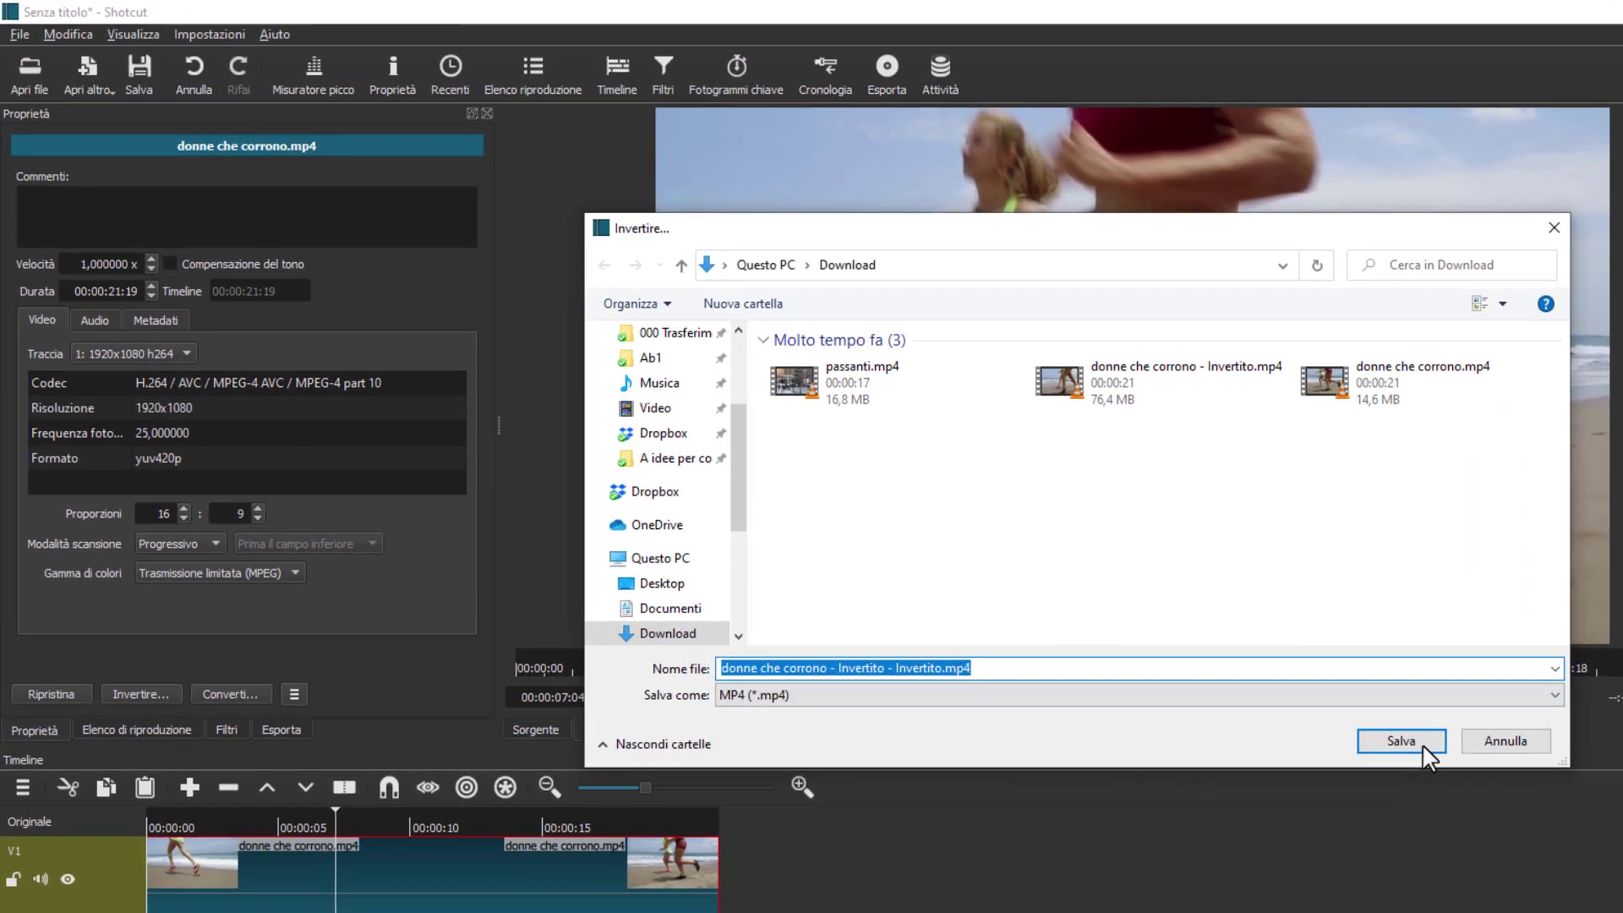
pyautogui.click(1424, 747)
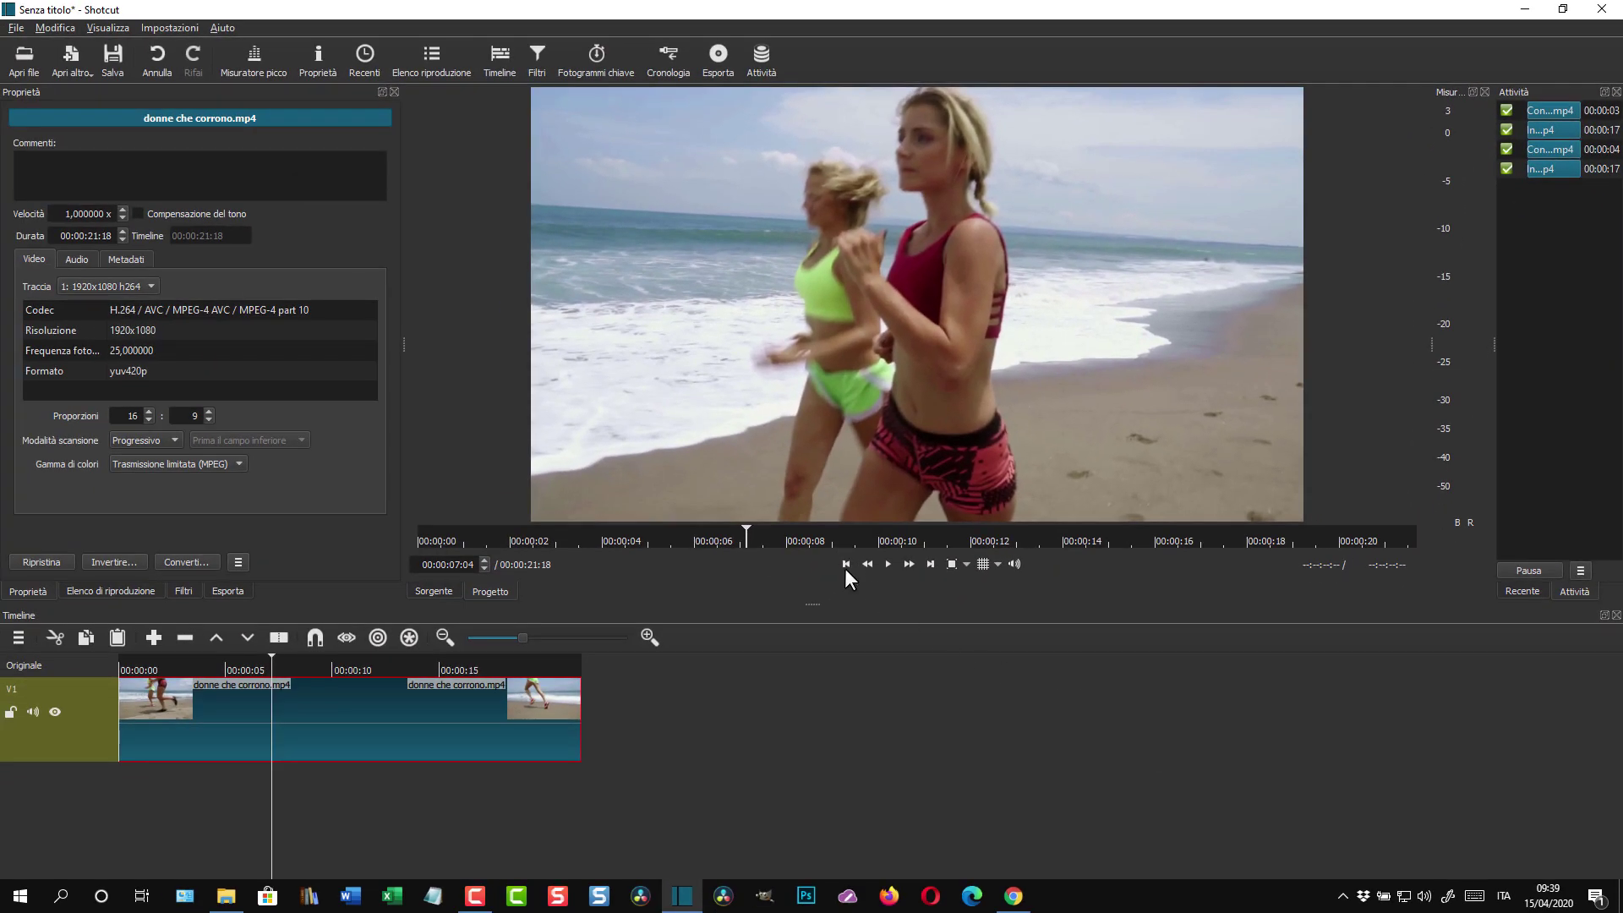
# - Play the first seconds of the twice-reversed clip from the start of the timeline, and pause
pyautogui.click(846, 564)
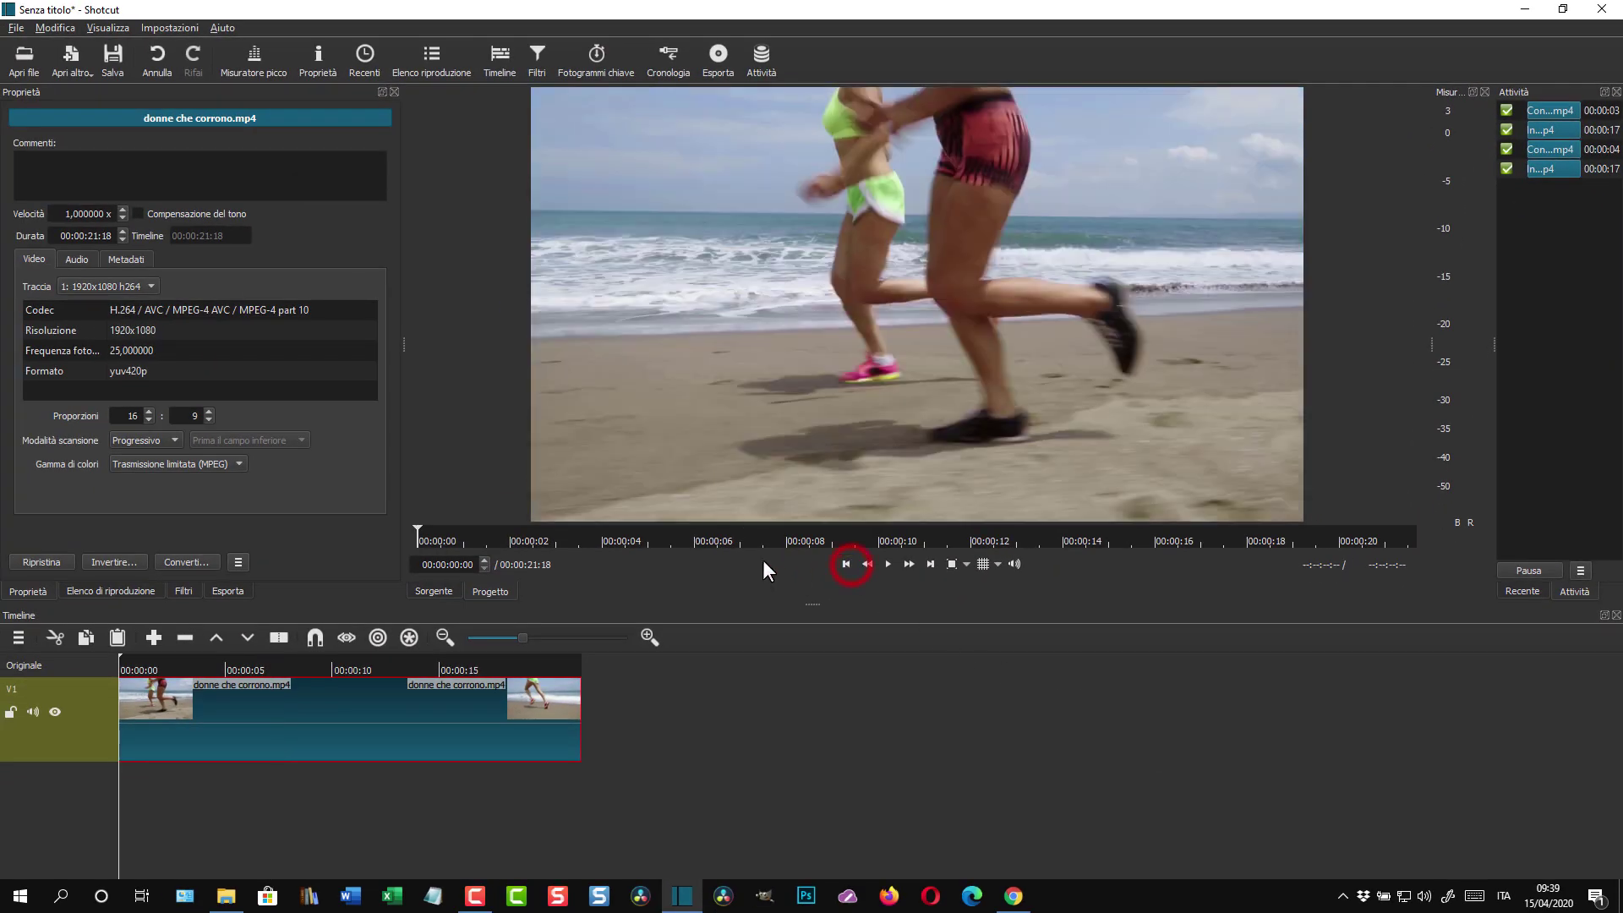
pyautogui.click(888, 564)
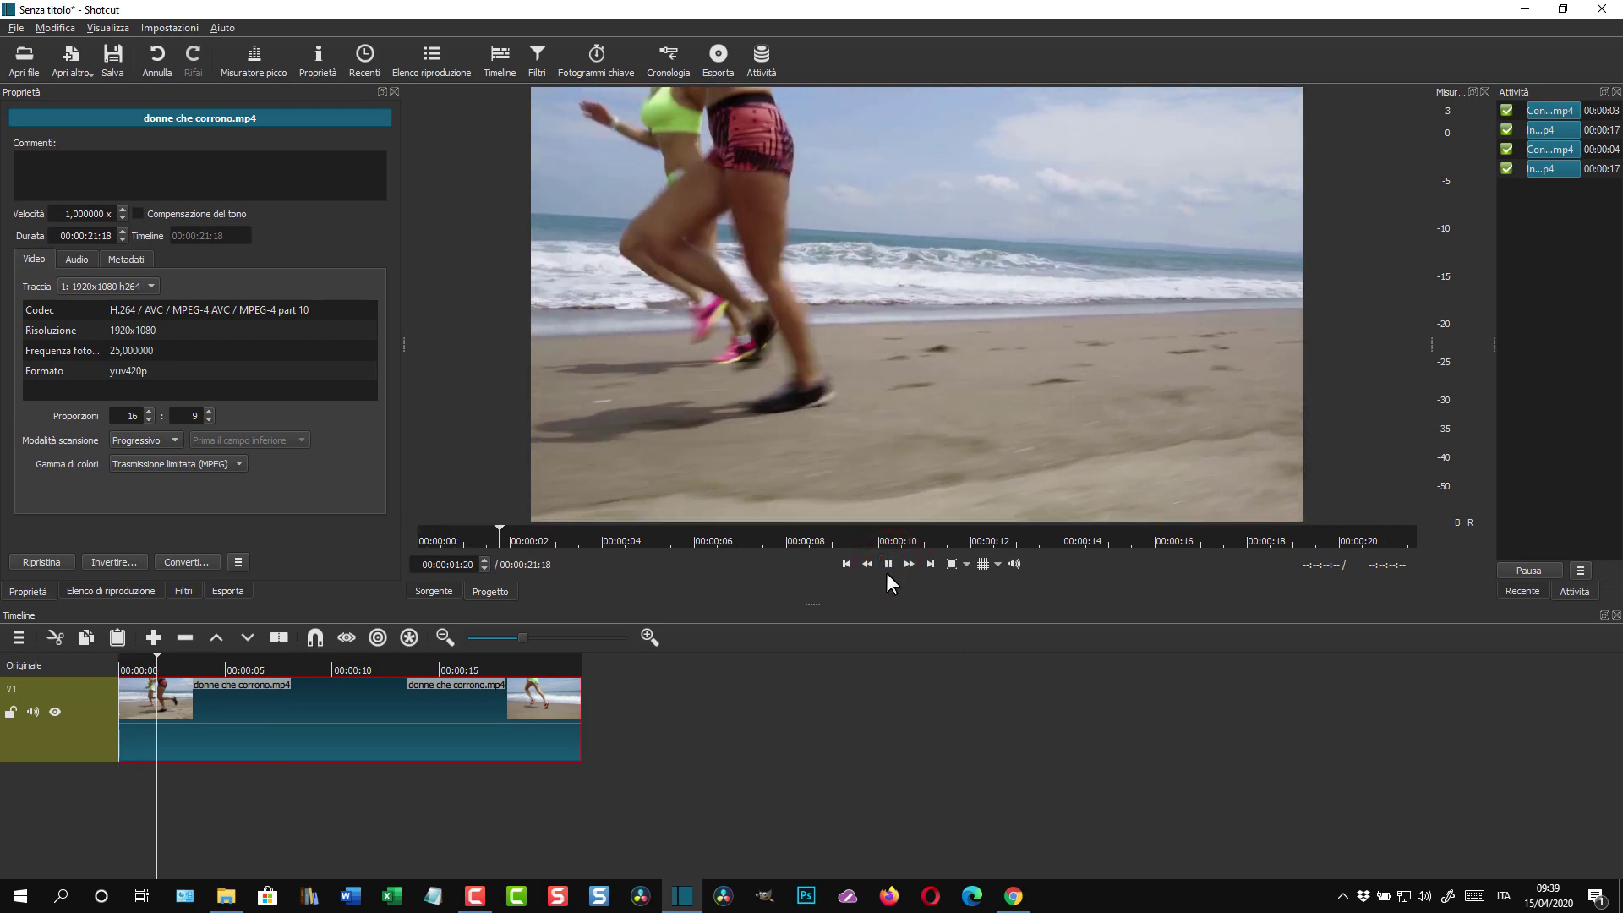
pyautogui.click(887, 563)
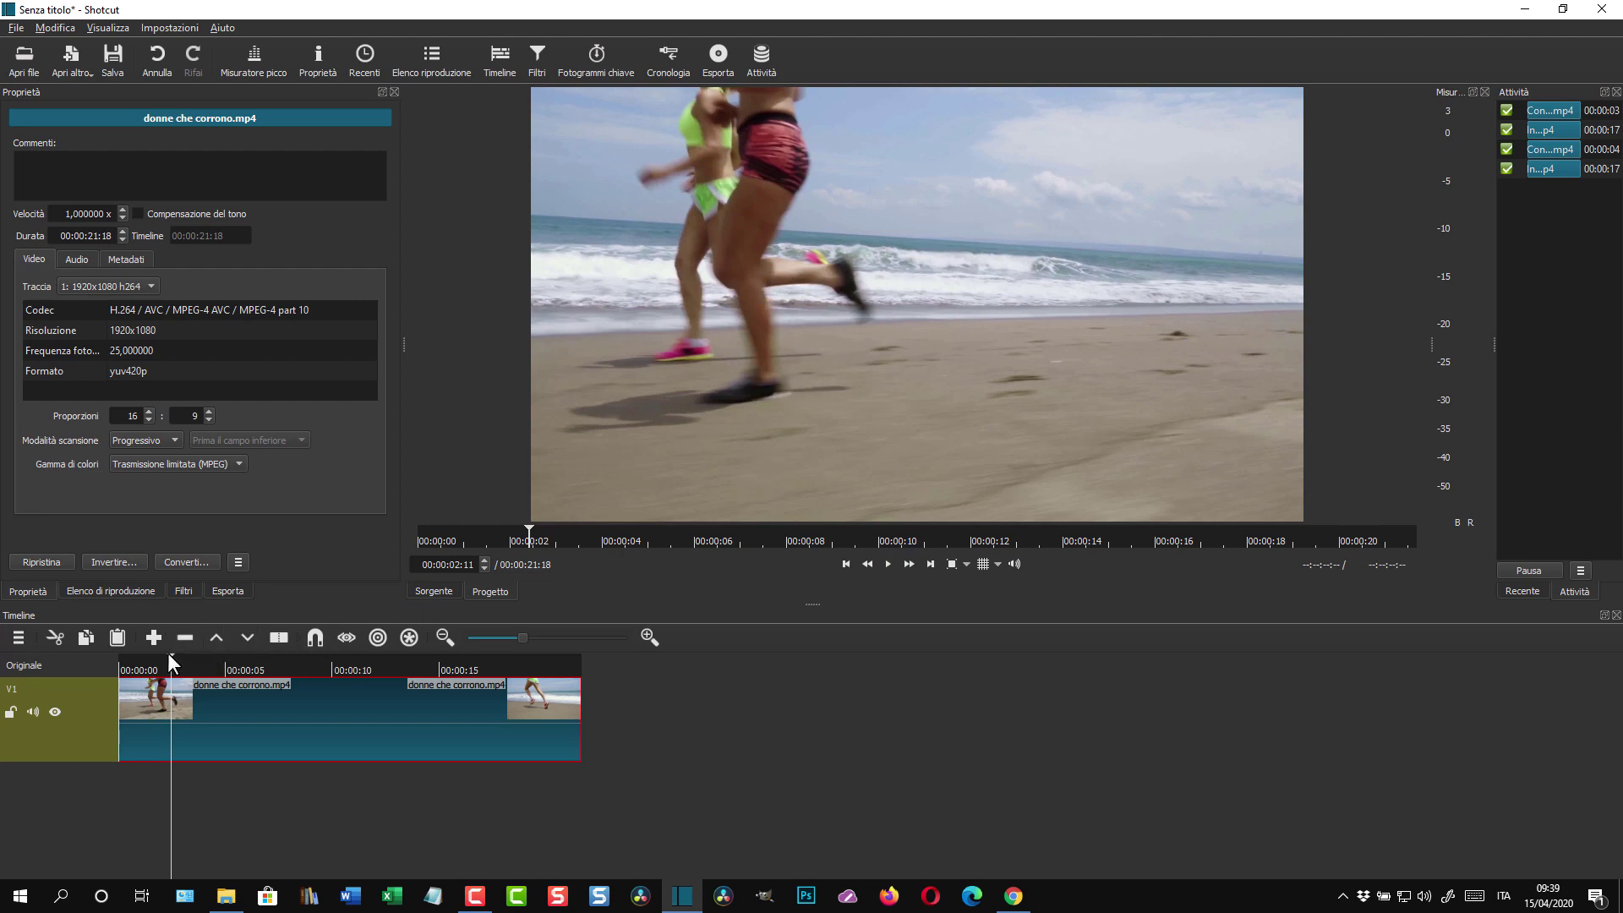
# - Split the timeline clip at 00:00:06:15 and at 00:00:10:06 to isolate a short middle segment
pyautogui.moveTo(170, 657); pyautogui.dragTo(259, 677)
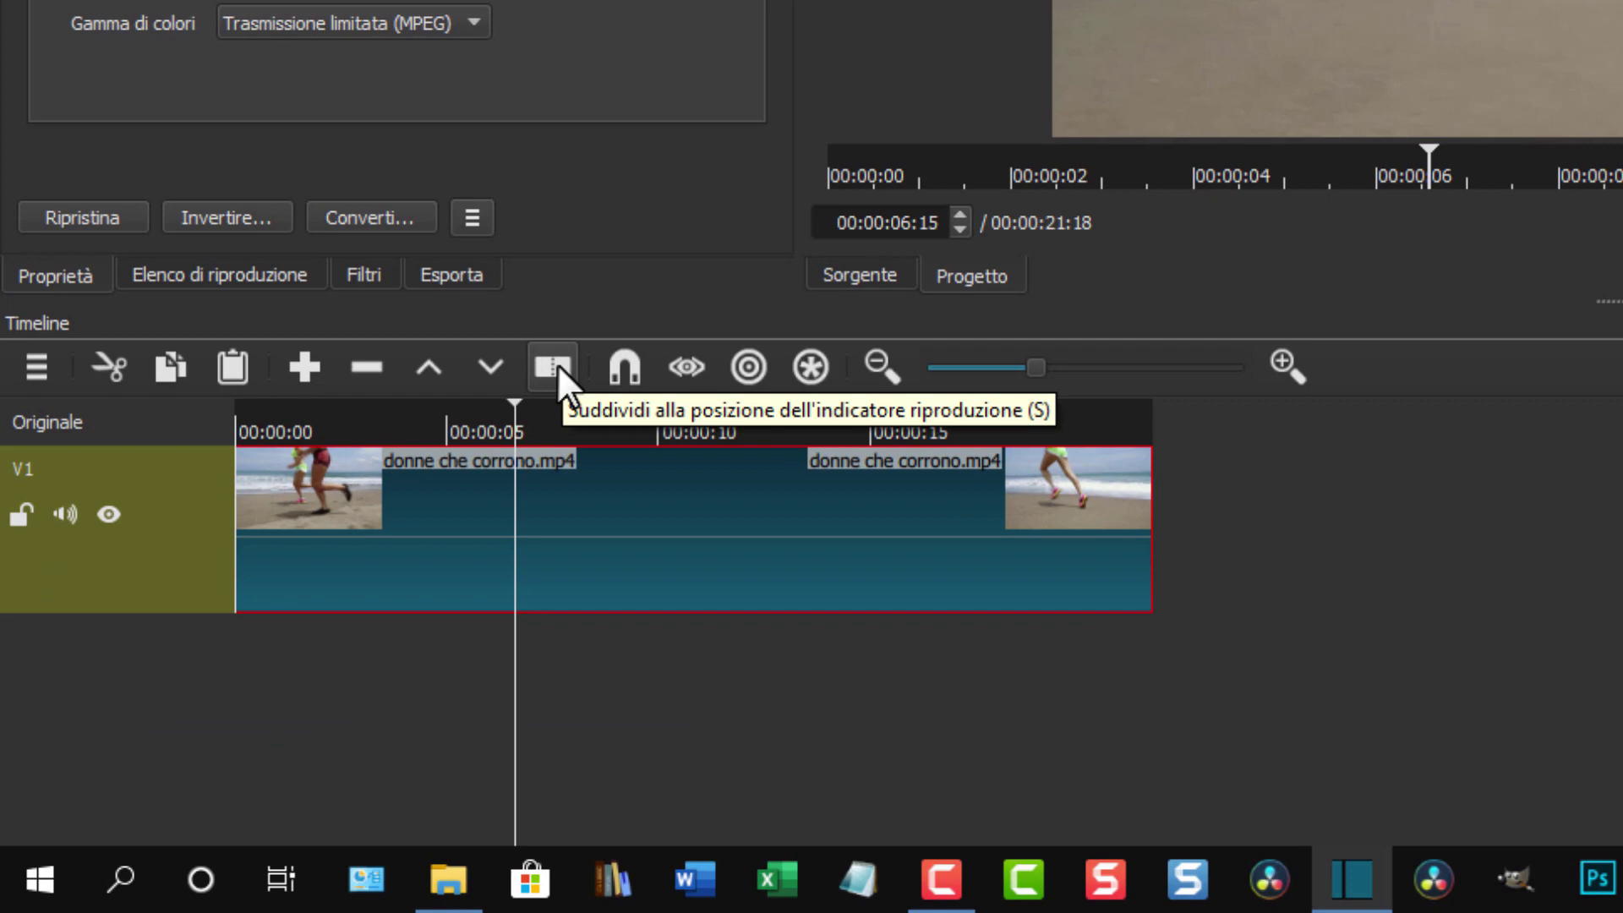
pyautogui.click(556, 366)
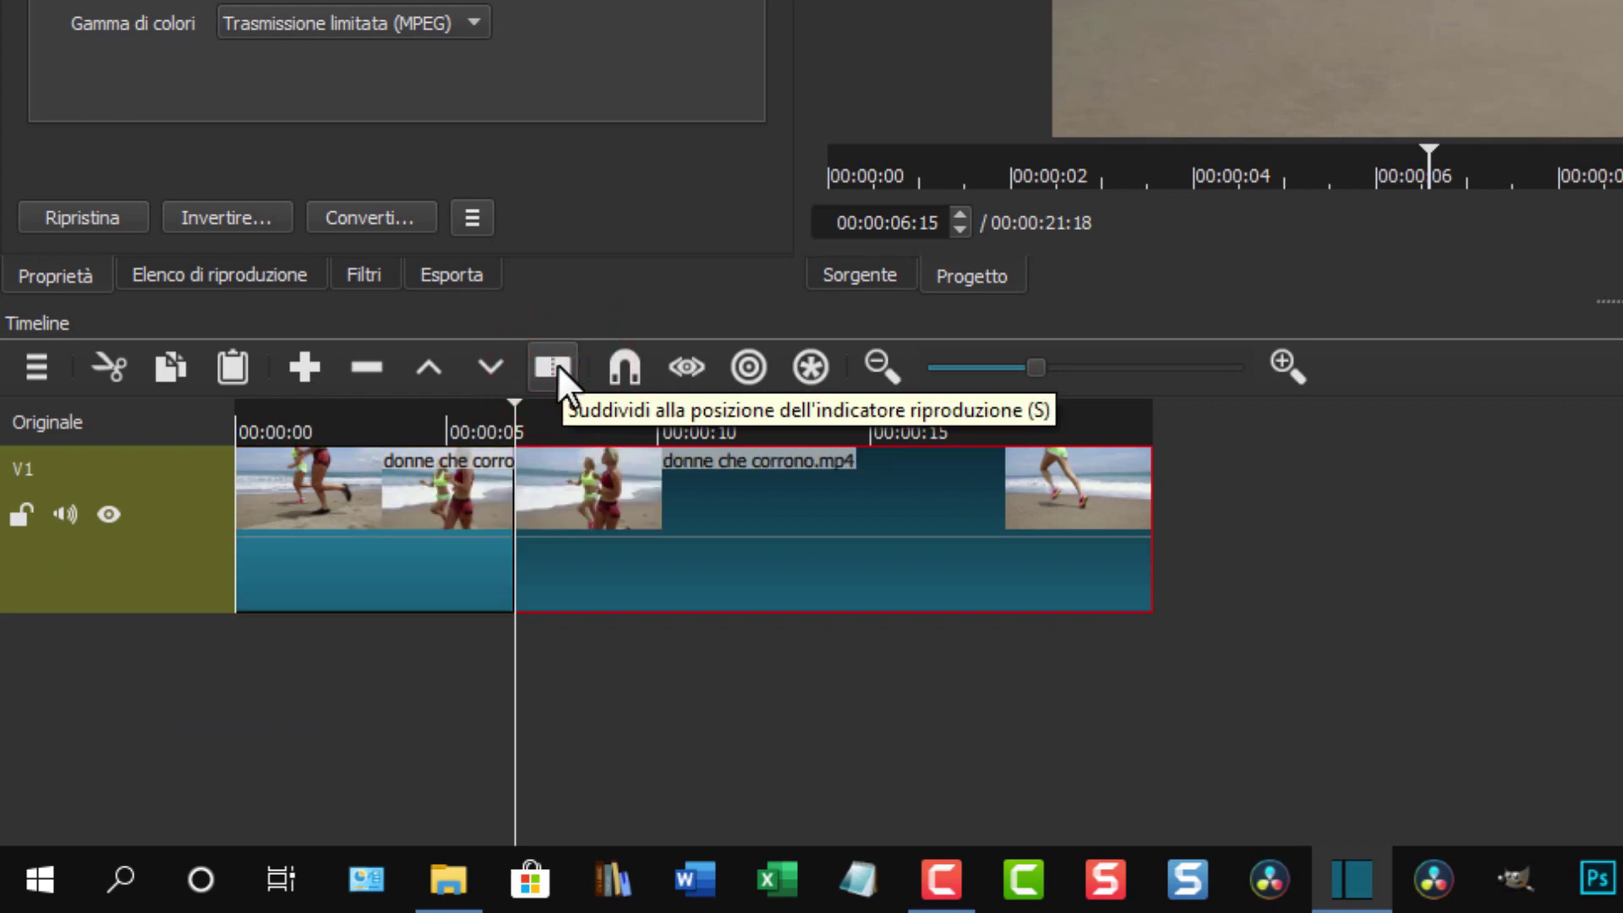
pyautogui.click(525, 401)
pyautogui.moveTo(525, 400); pyautogui.dragTo(668, 427)
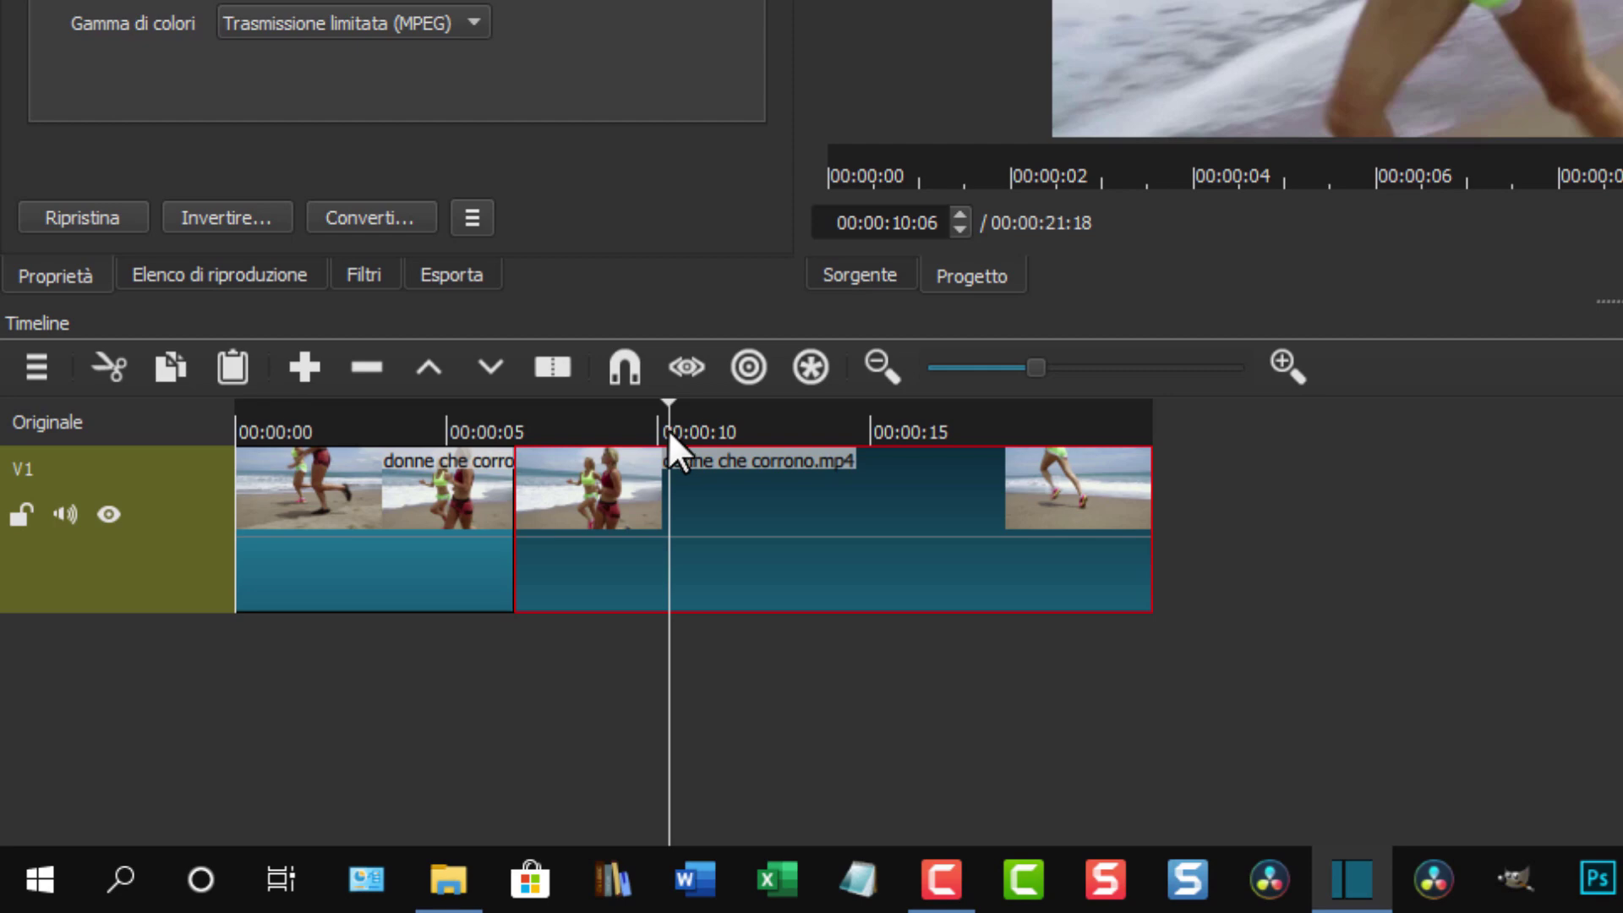
pyautogui.moveTo(521, 480)
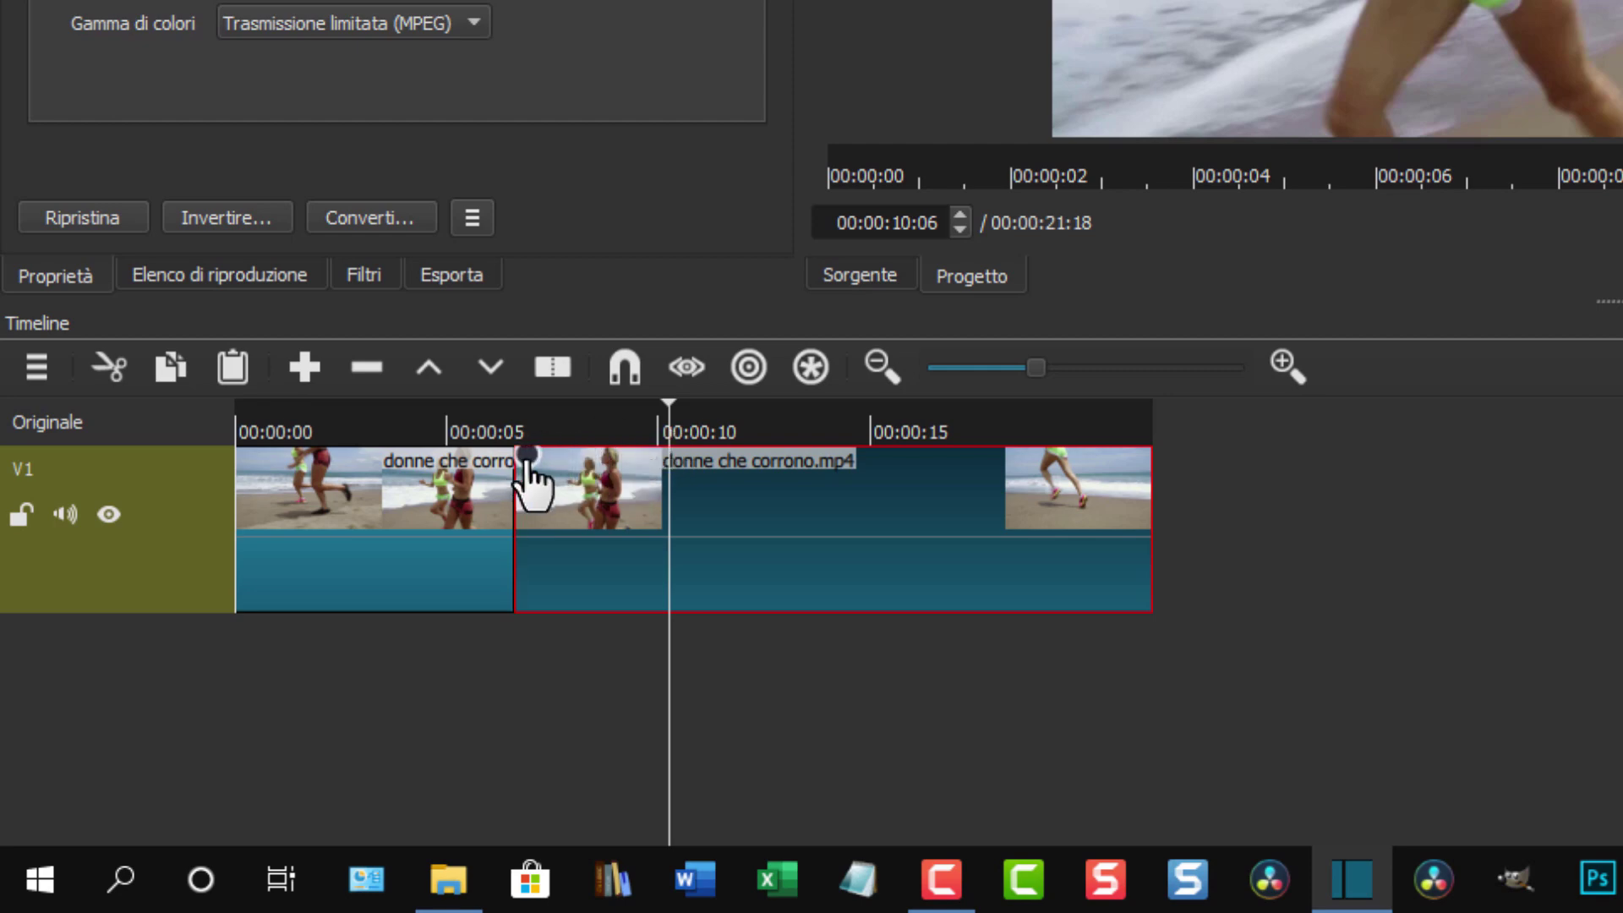
pyautogui.click(556, 365)
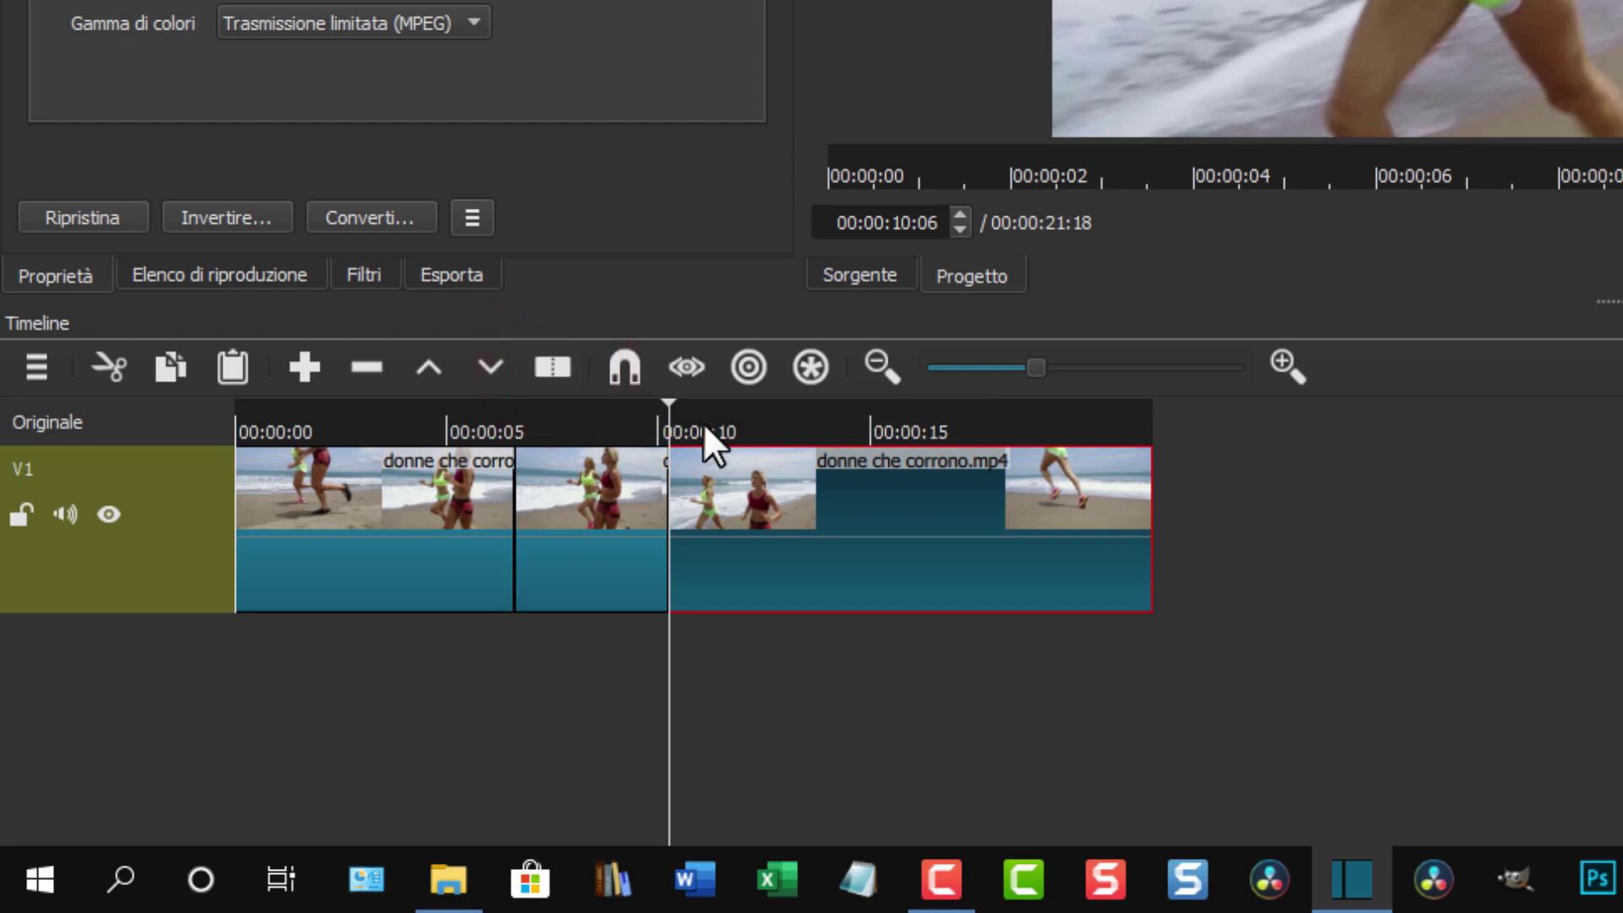
# - Move the last segment about 7 seconds later to open a gap after the middle segment, and select the middle segment
pyautogui.moveTo(666, 397); pyautogui.dragTo(596, 395)
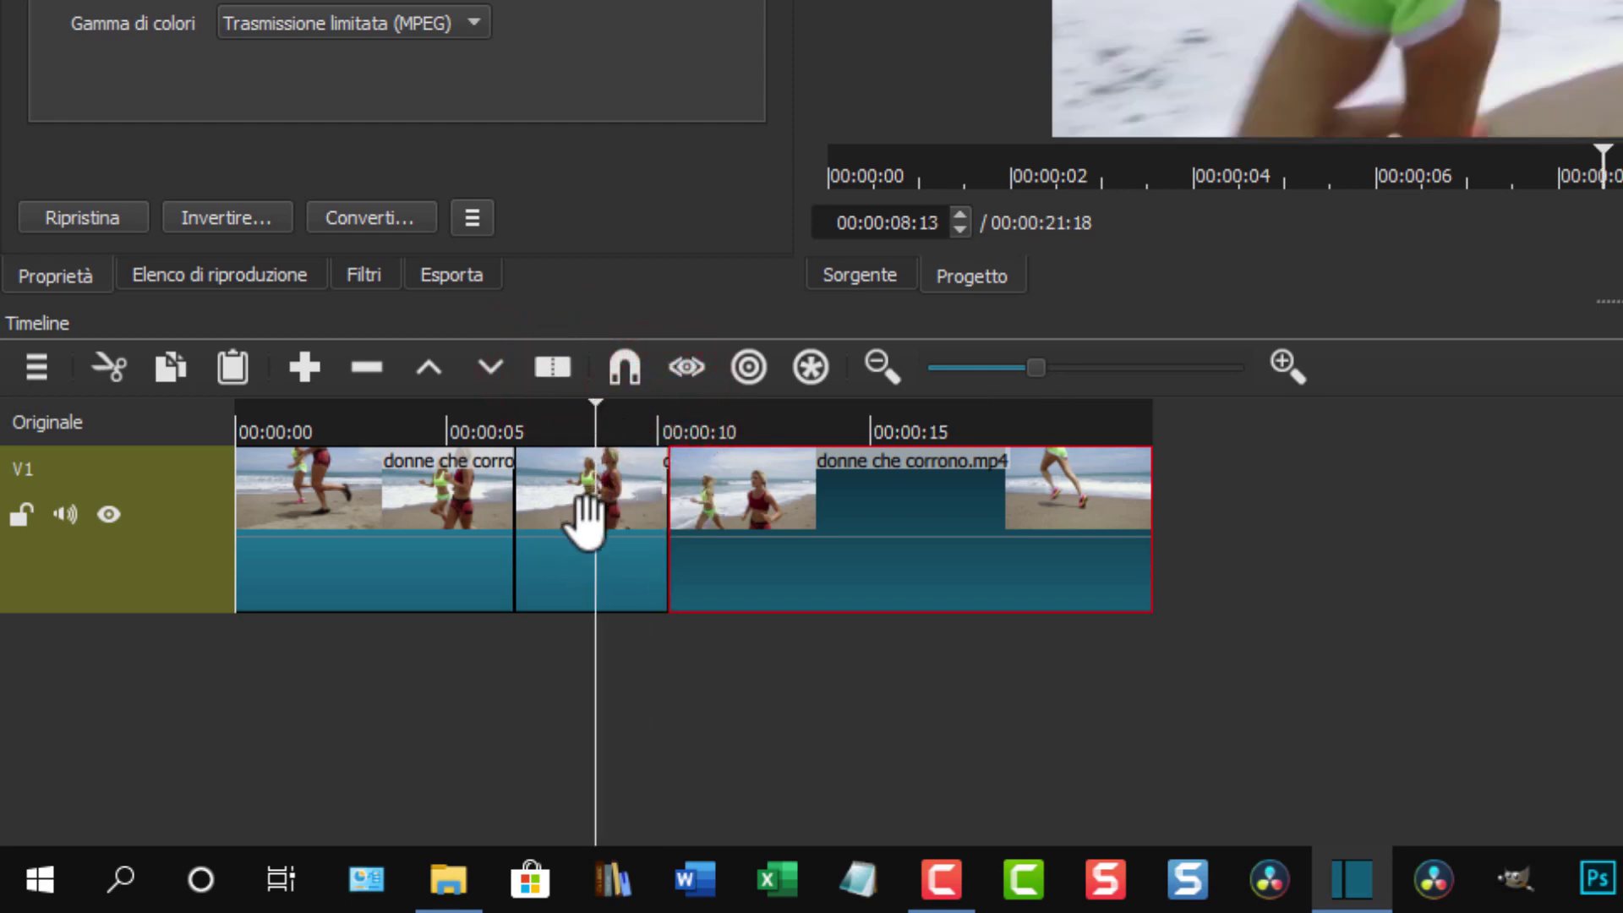
pyautogui.click(582, 554)
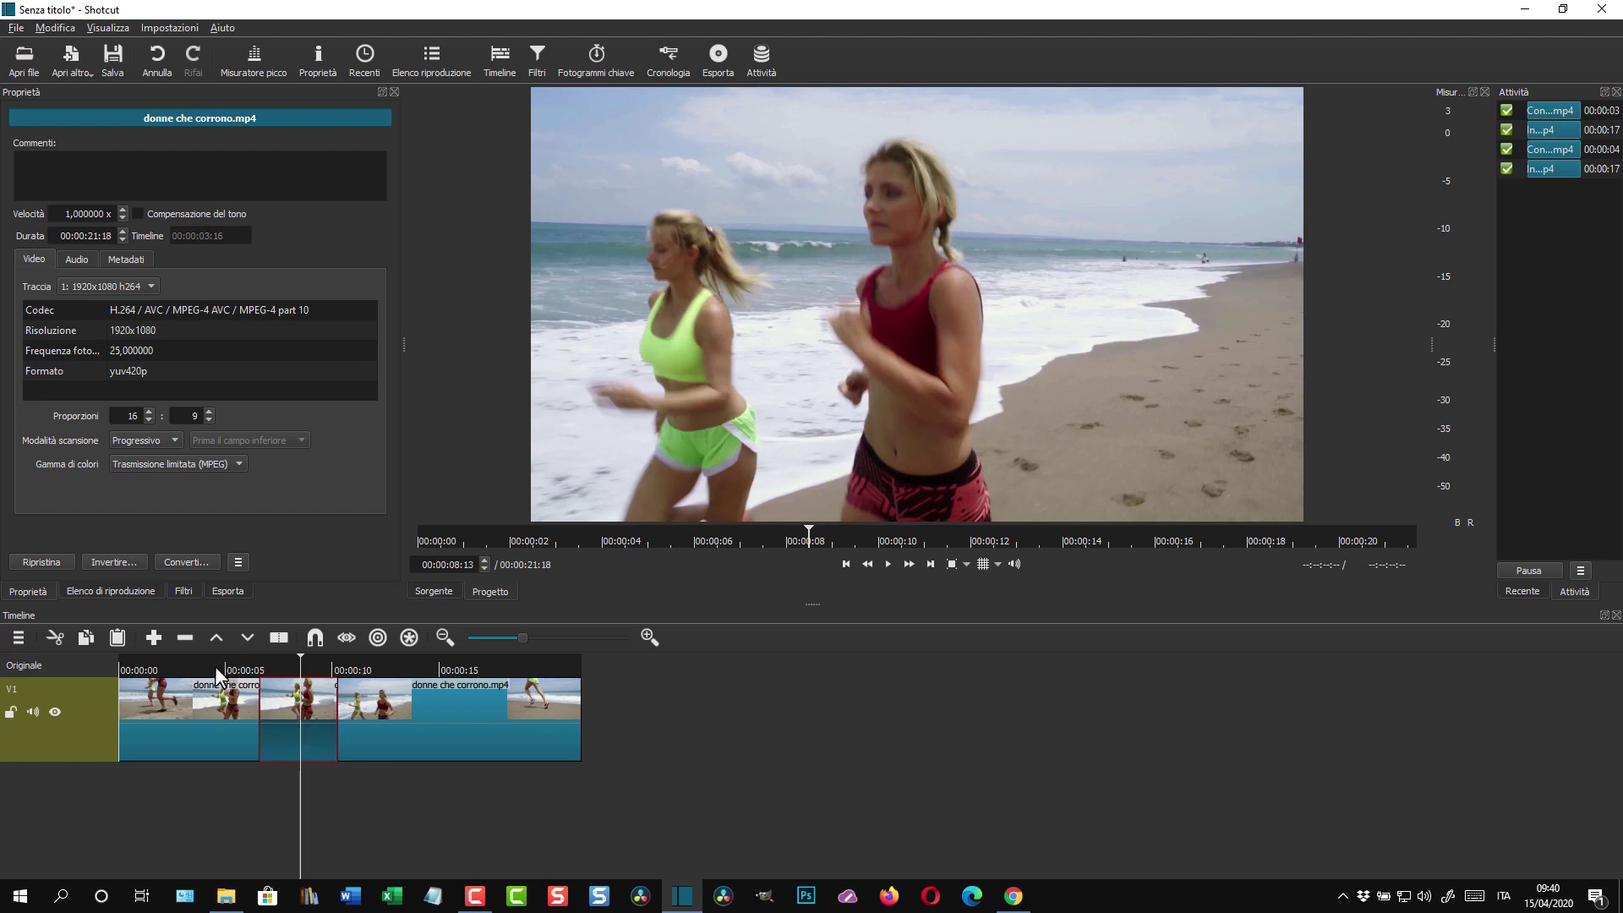
pyautogui.moveTo(398, 713); pyautogui.dragTo(558, 740)
pyautogui.click(621, 826)
pyautogui.click(294, 712)
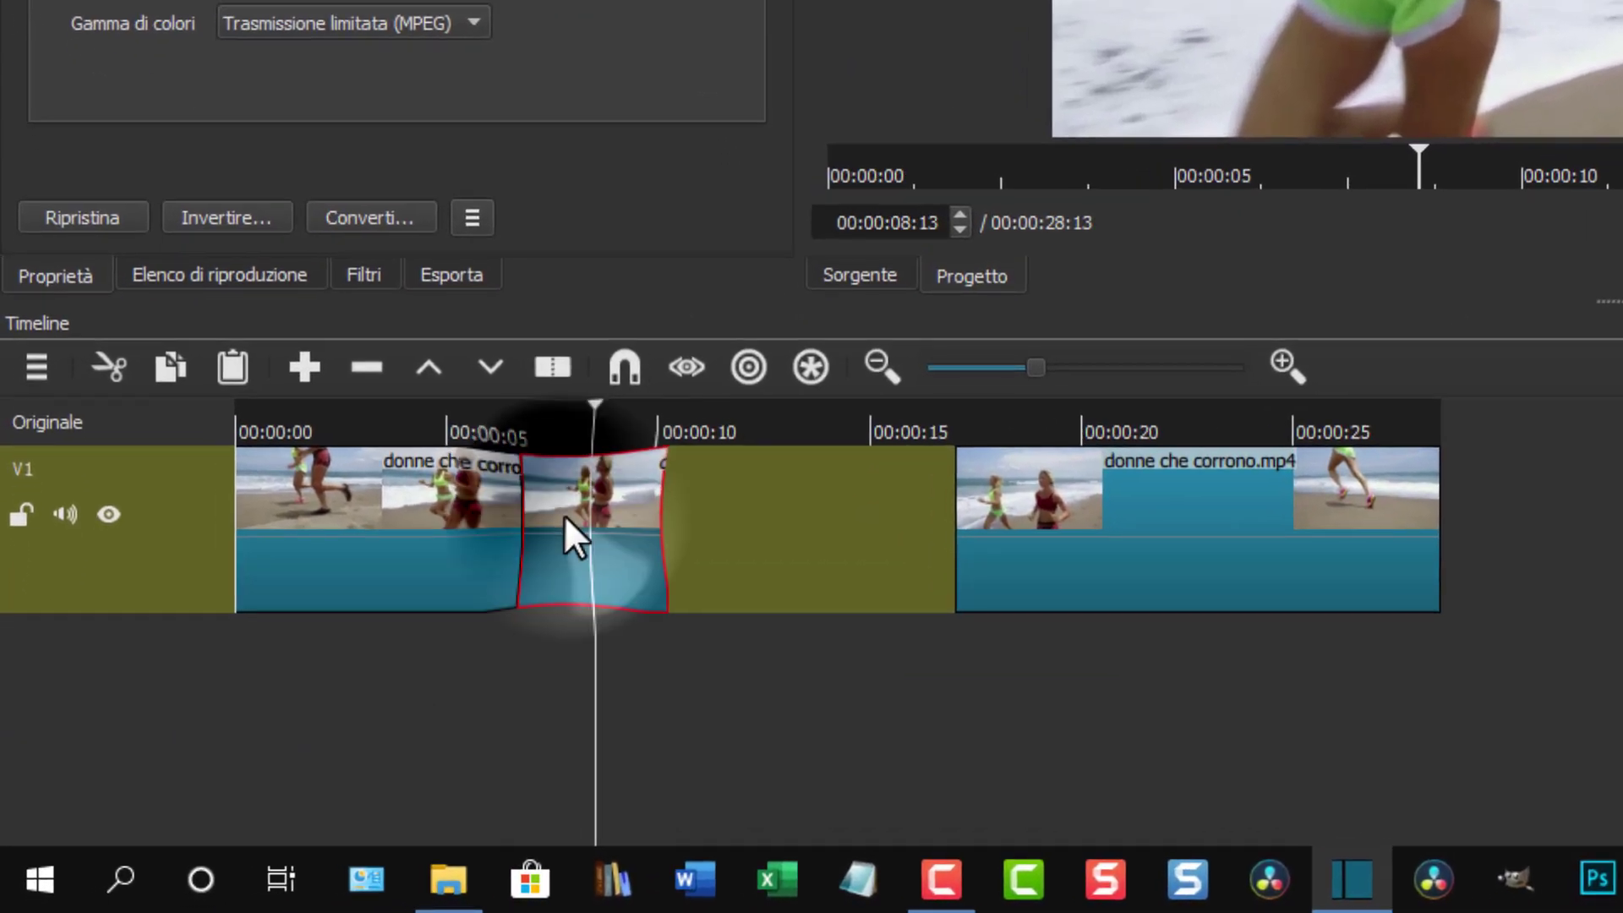
# - Copy the middle segment and paste it right after the original, at 00:00:10:06
pyautogui.rightClick(565, 517)
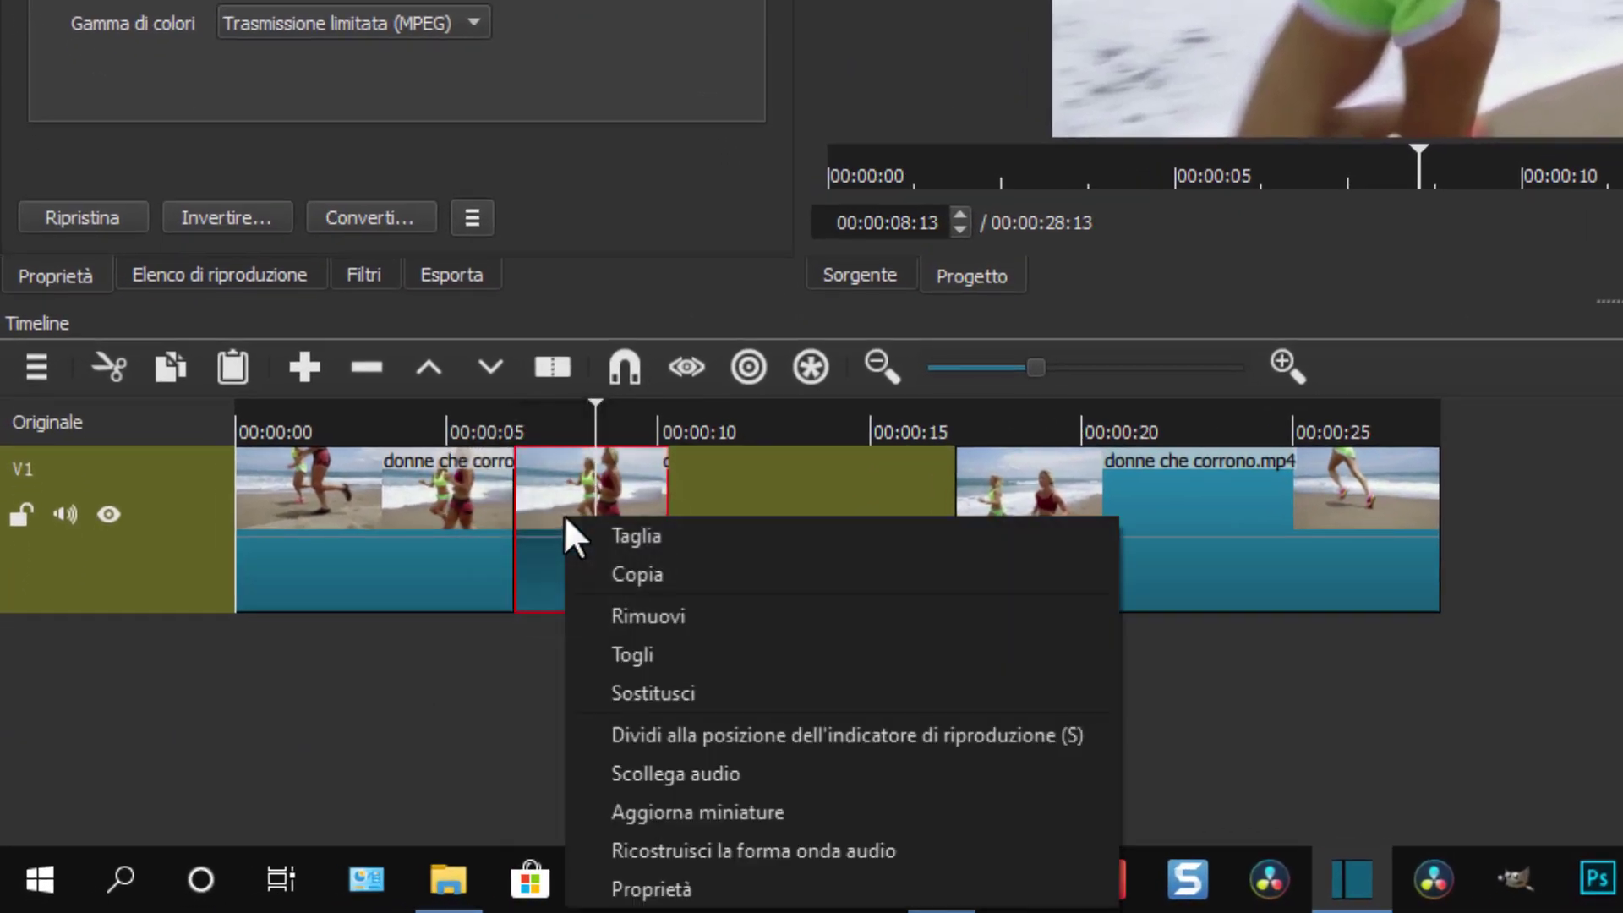
pyautogui.click(633, 574)
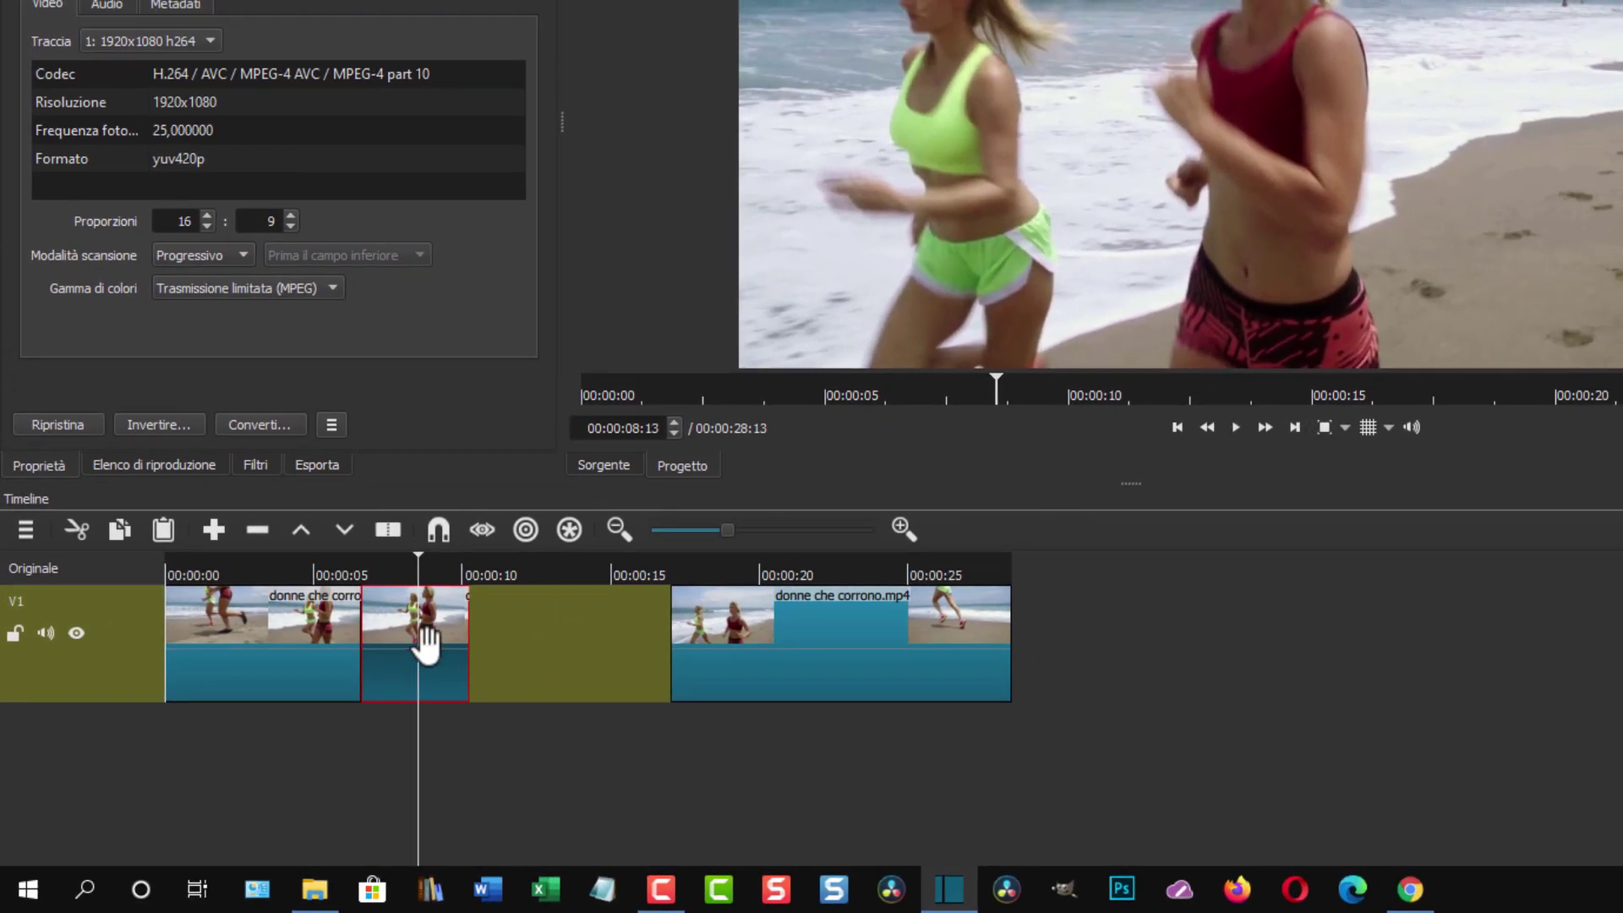
pyautogui.click(1296, 424)
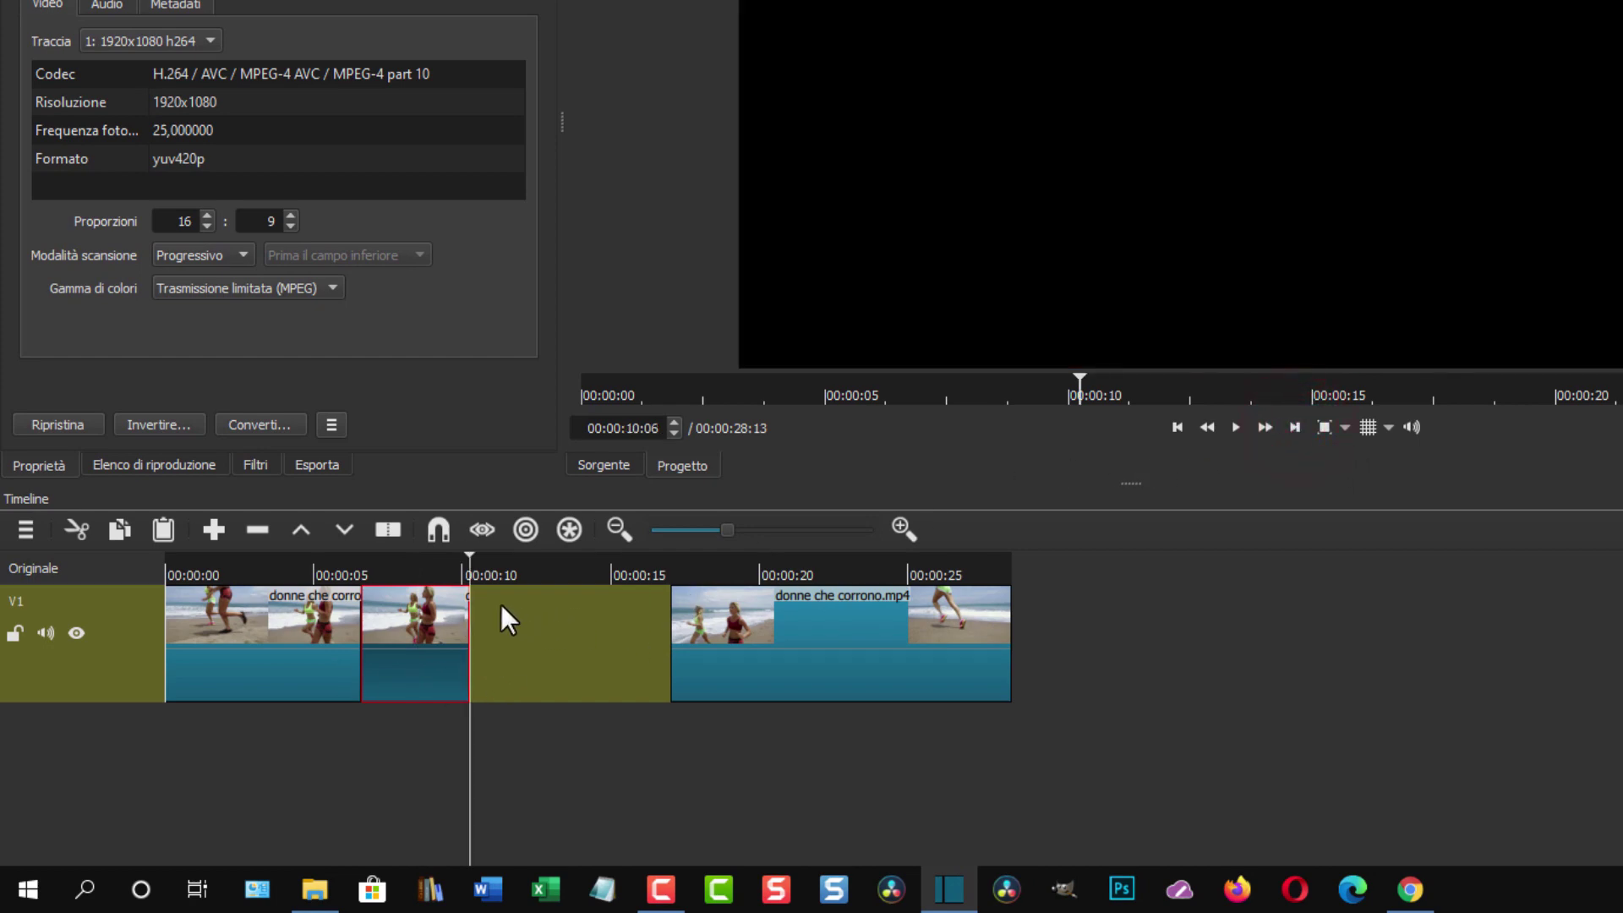
pyautogui.click(166, 527)
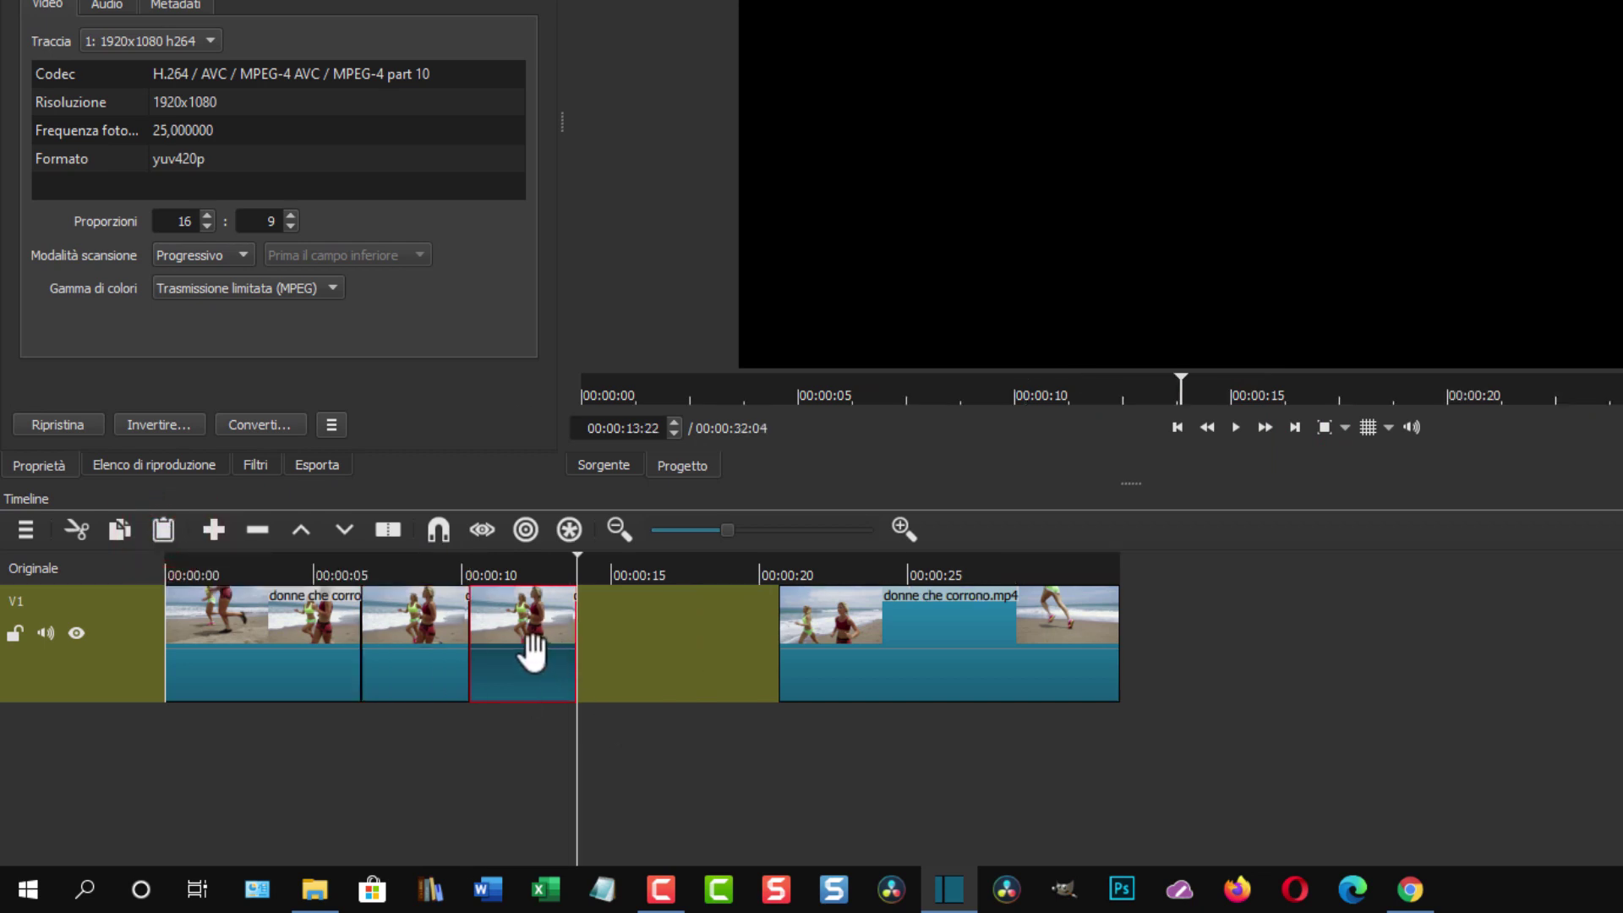
# - Move the last segment closer to the pasted copy and remove the remaining gap between them
pyautogui.moveTo(872, 655); pyautogui.dragTo(758, 664)
pyautogui.click(627, 632)
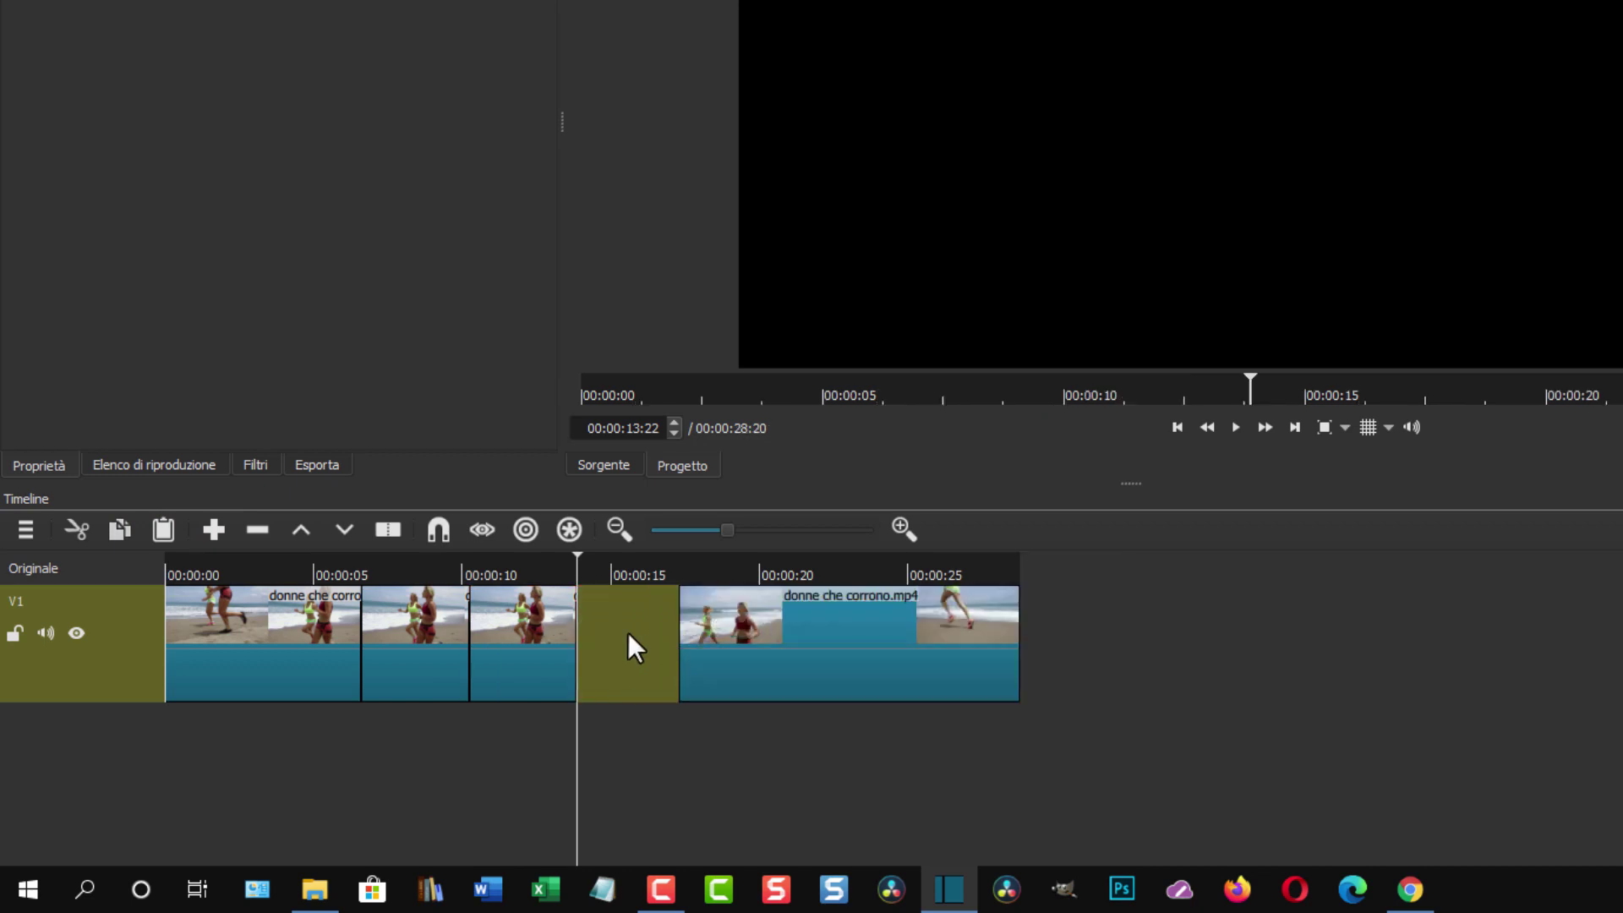
pyautogui.rightClick(627, 632)
pyautogui.click(647, 641)
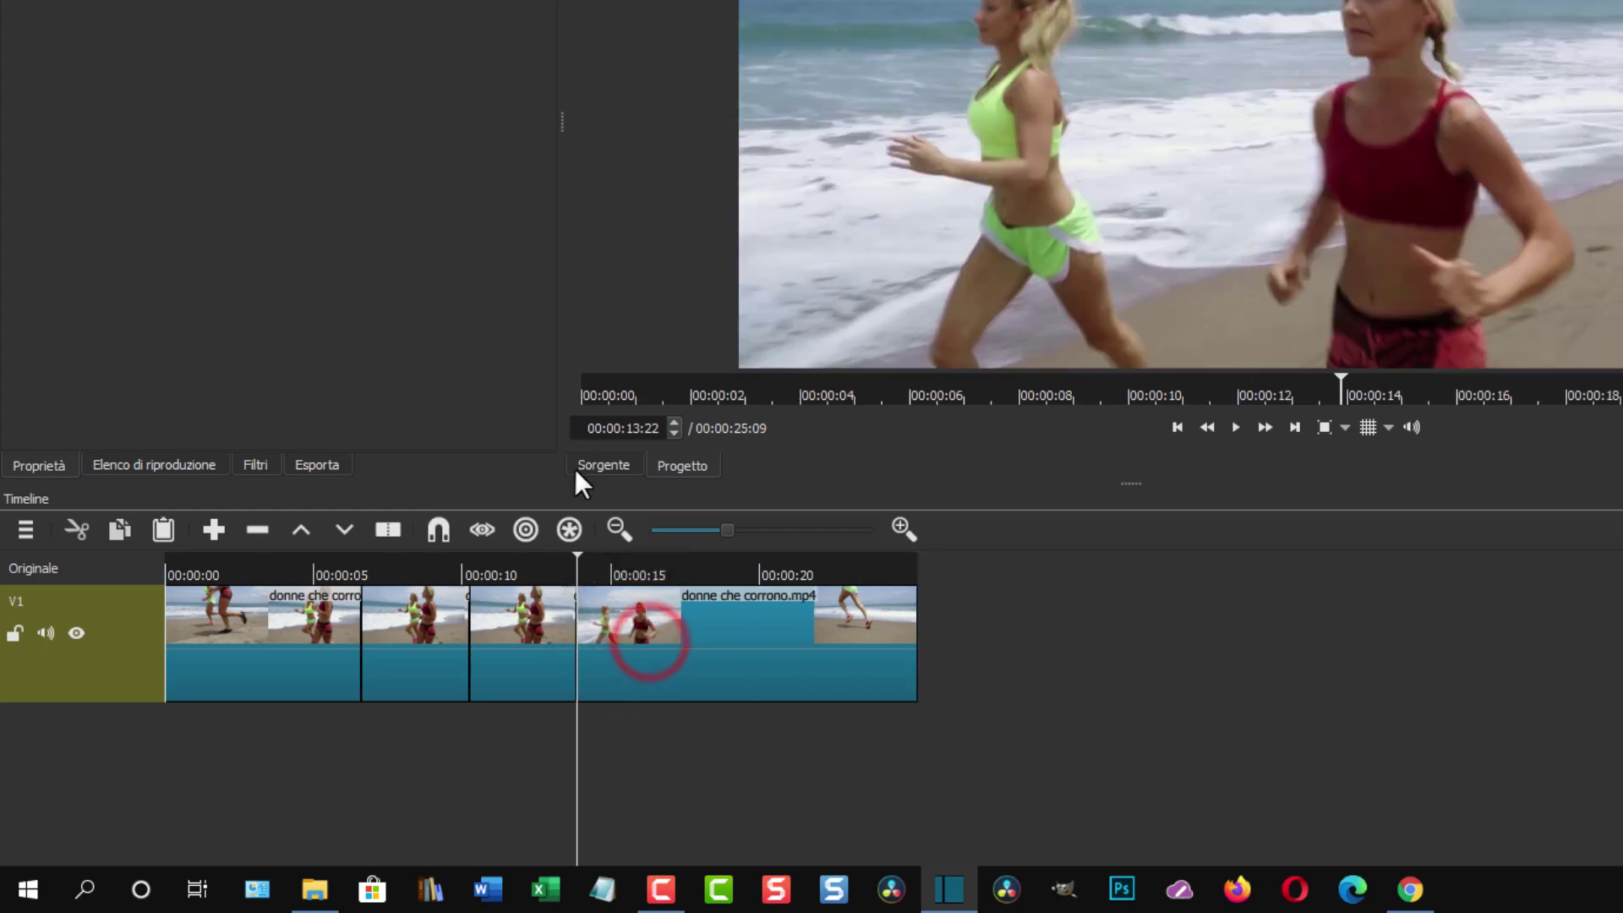
# - Preview the repeated segments by playing the timeline from 00:00:05:10, and pause within the pasted copy
pyautogui.moveTo(578, 551); pyautogui.dragTo(326, 551)
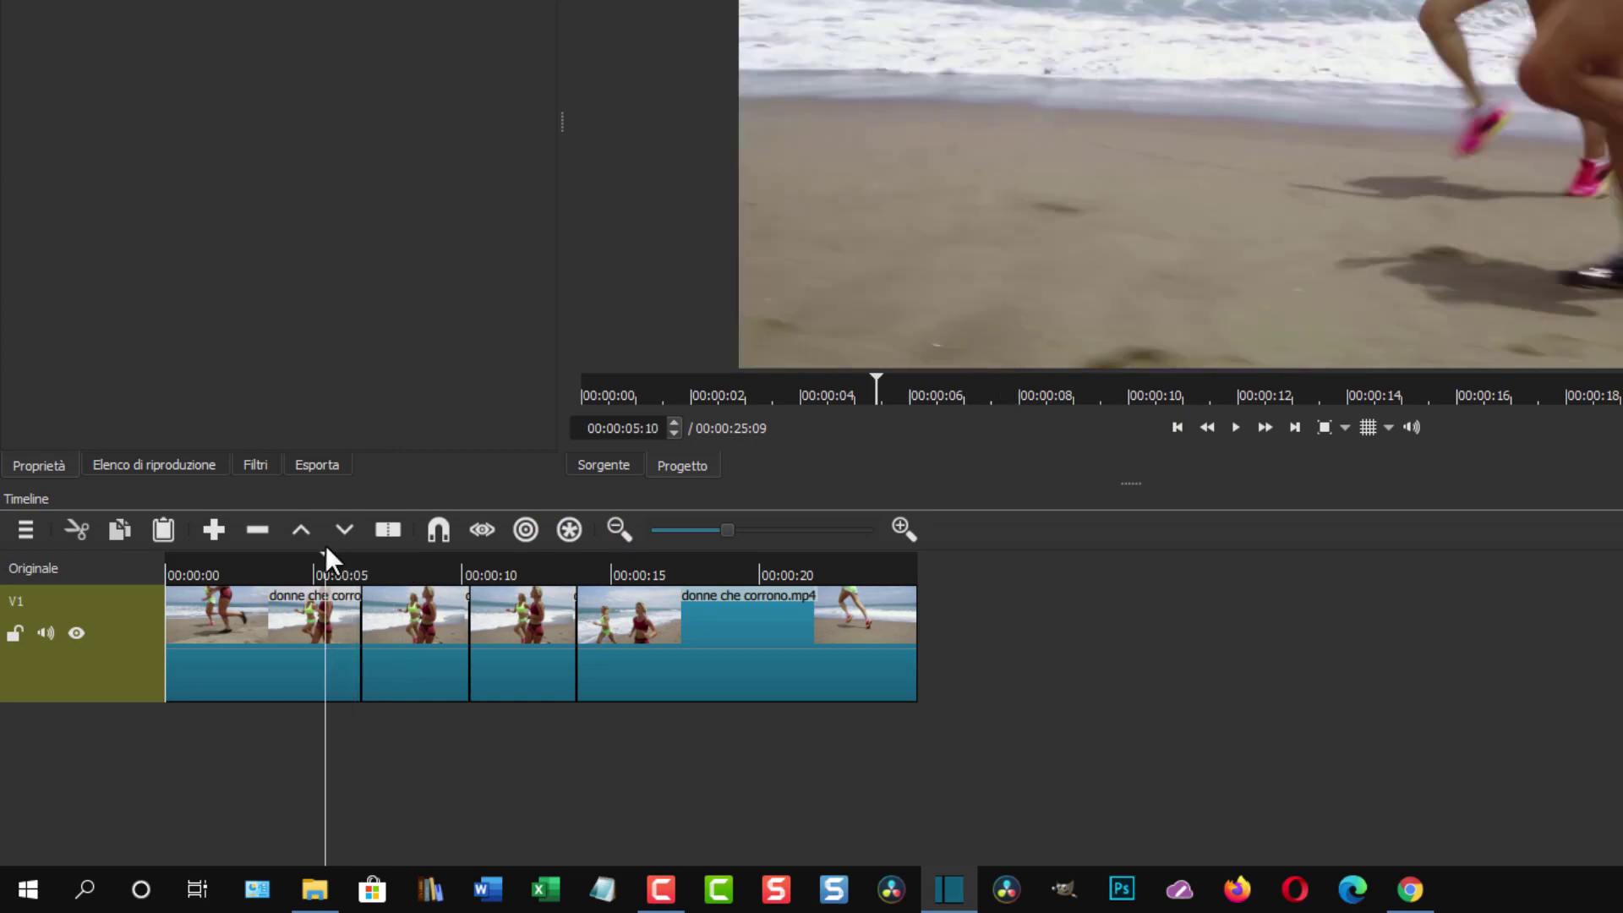
pyautogui.click(1236, 428)
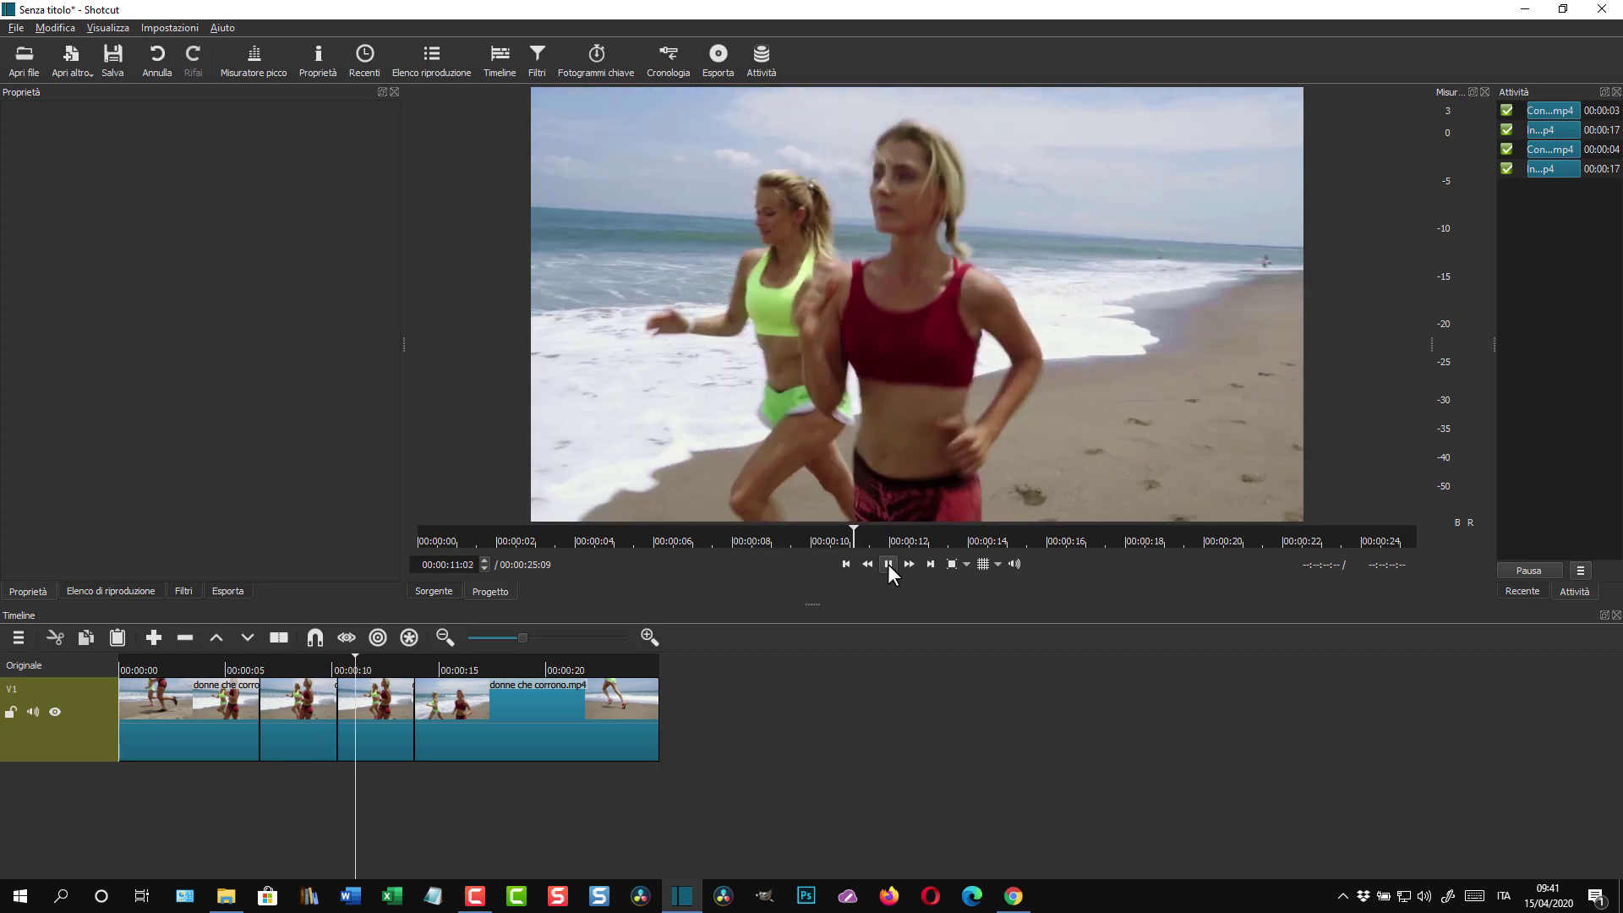
pyautogui.click(887, 565)
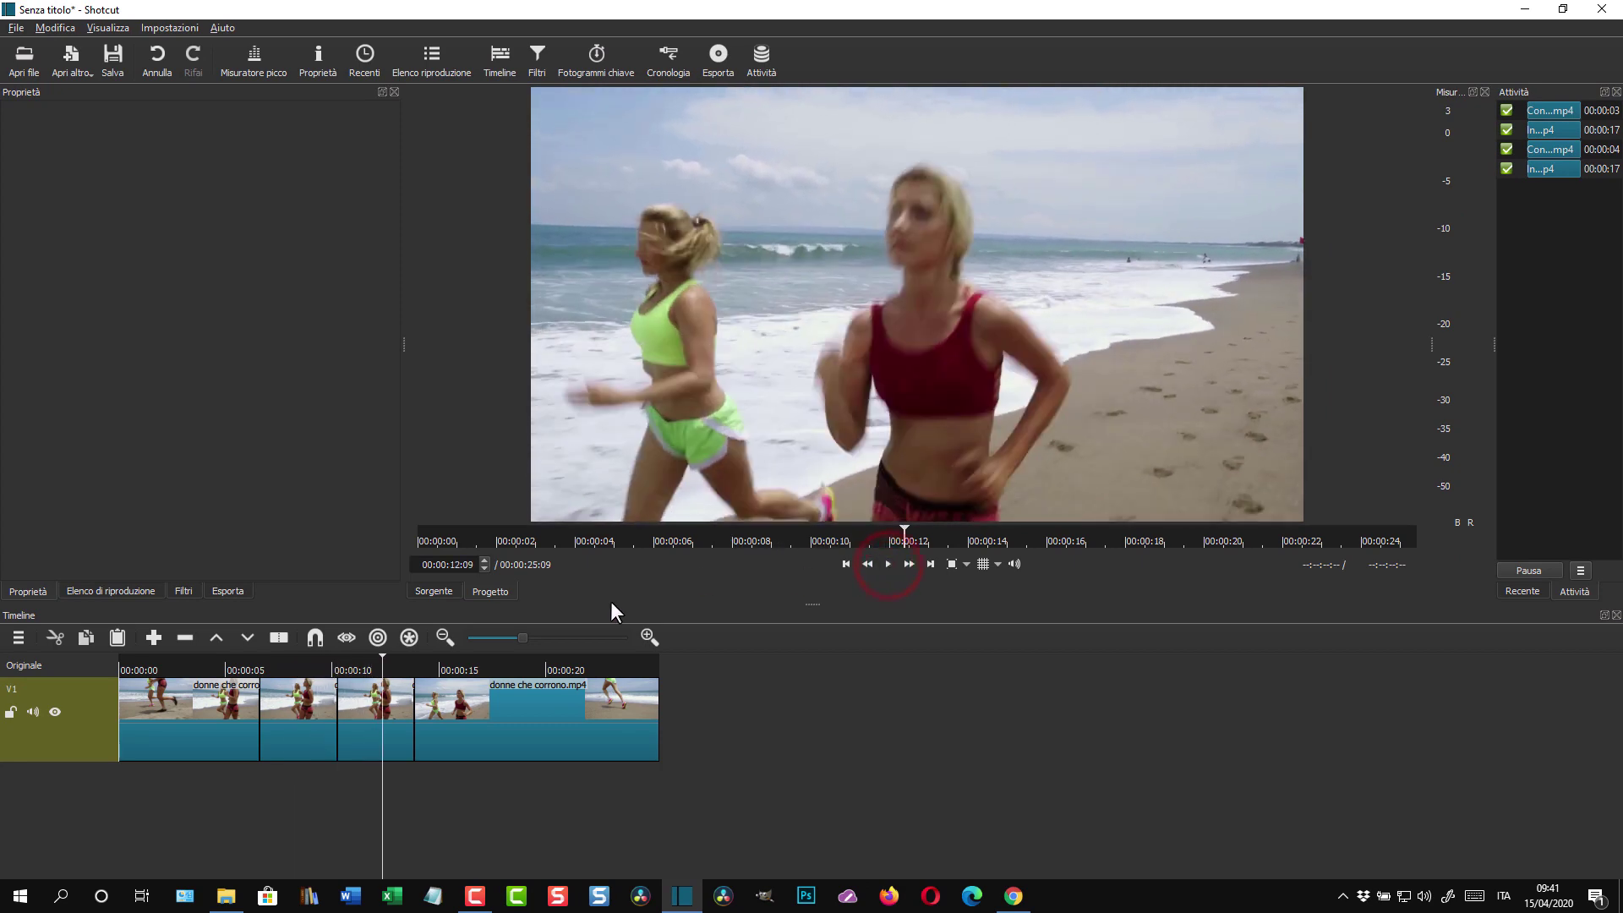
# - Reverse the pasted copy of the middle segment in lossy I-frame-only H.264/AC-3 MP4 format
pyautogui.click(373, 703)
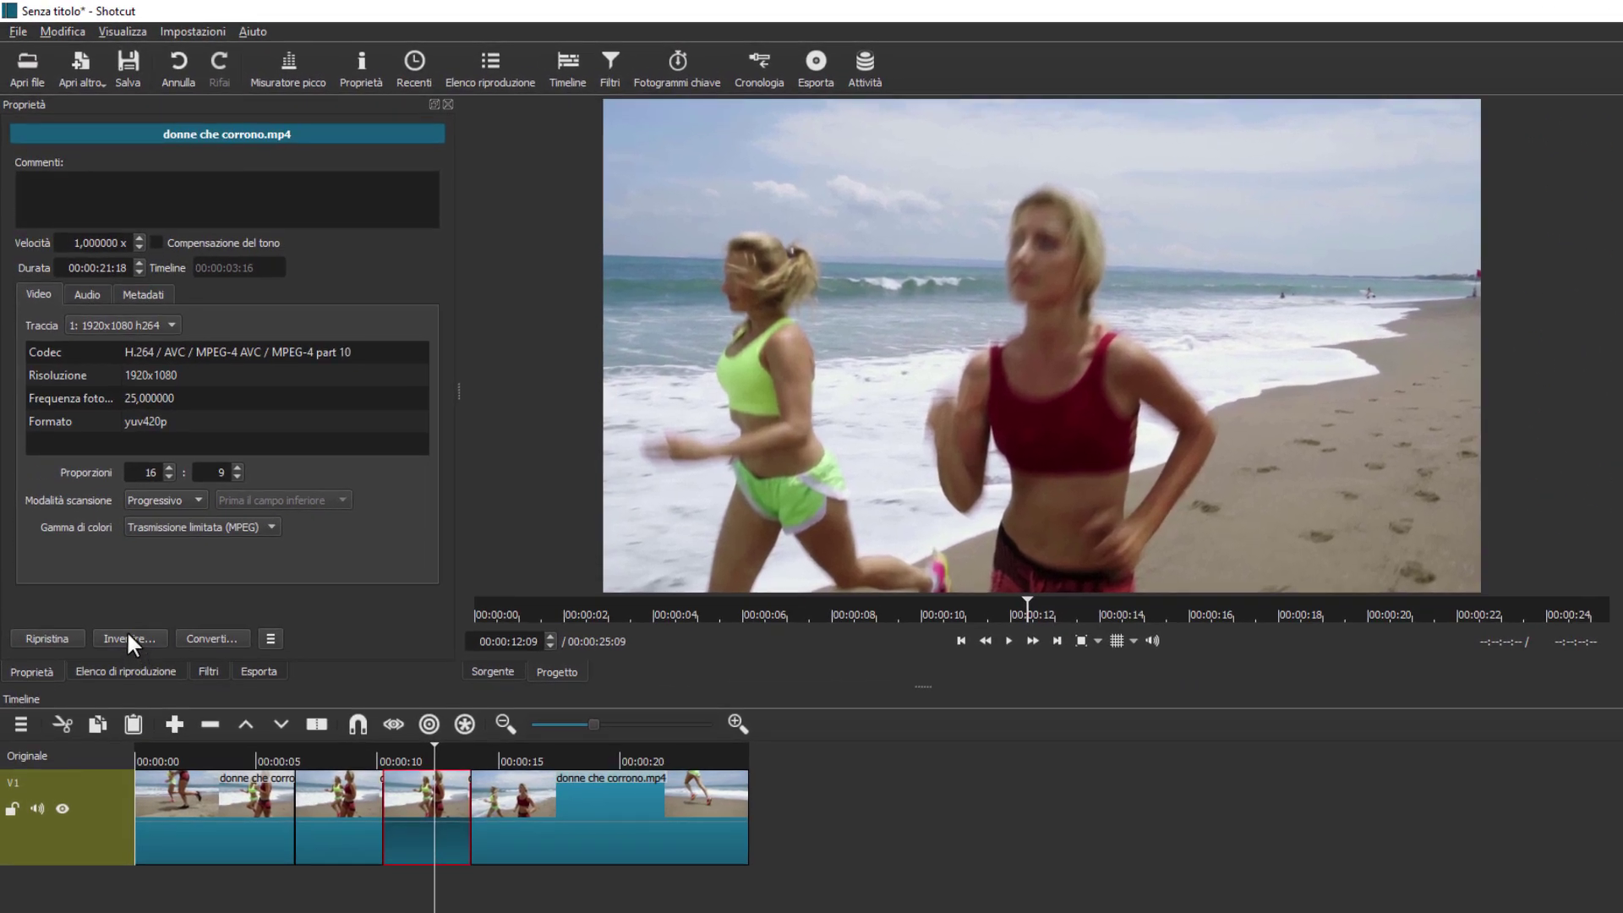
pyautogui.click(129, 640)
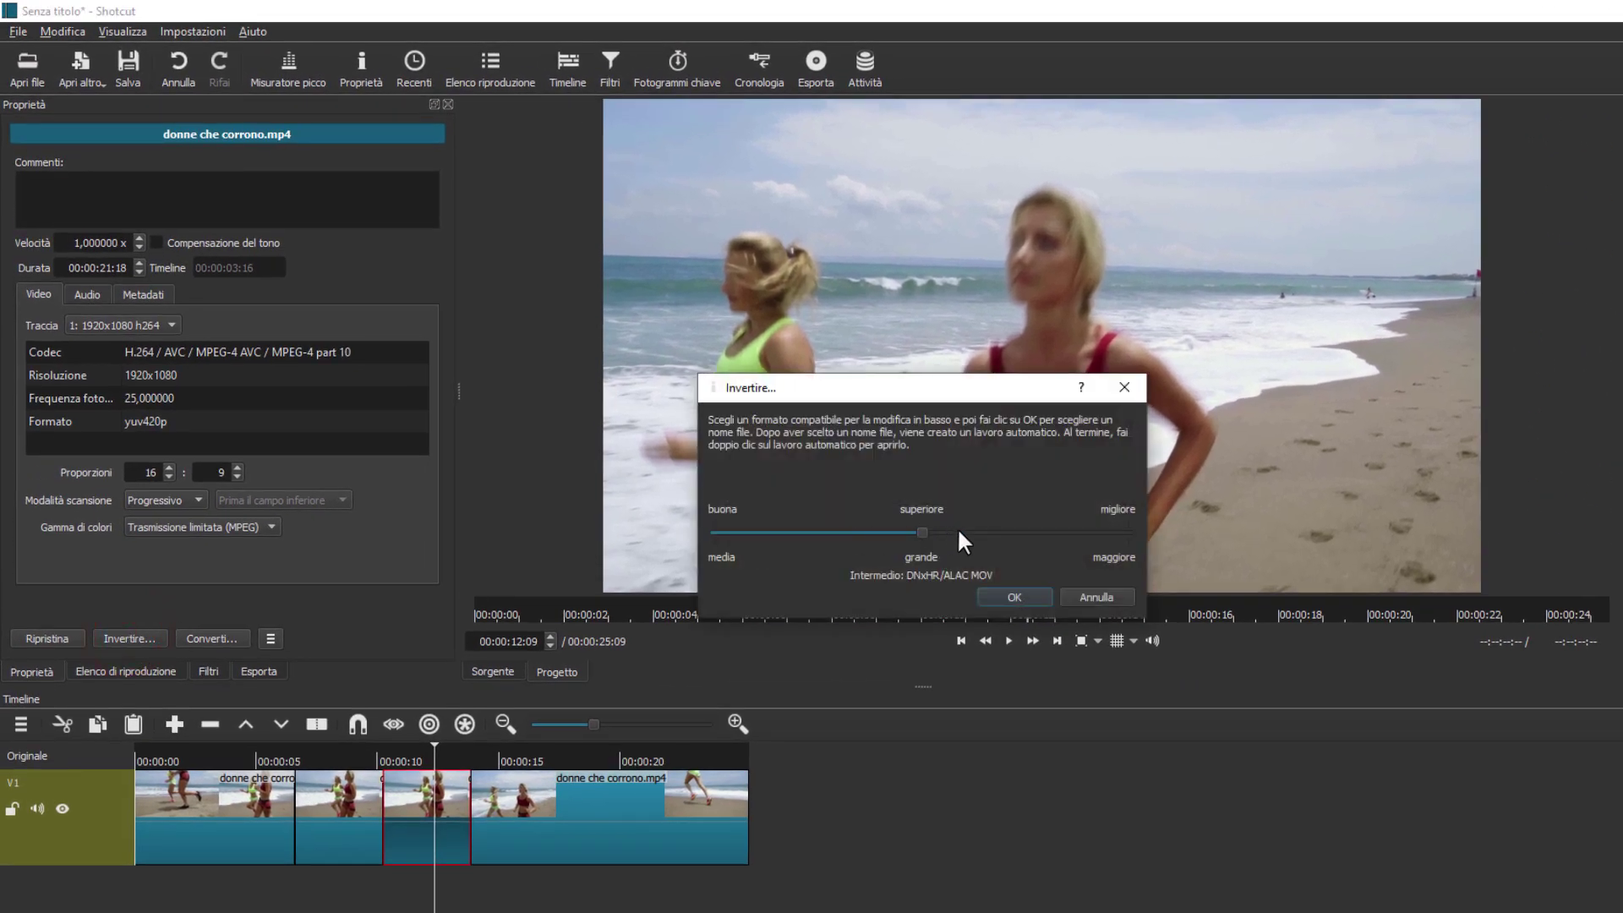
pyautogui.moveTo(927, 530); pyautogui.dragTo(717, 526)
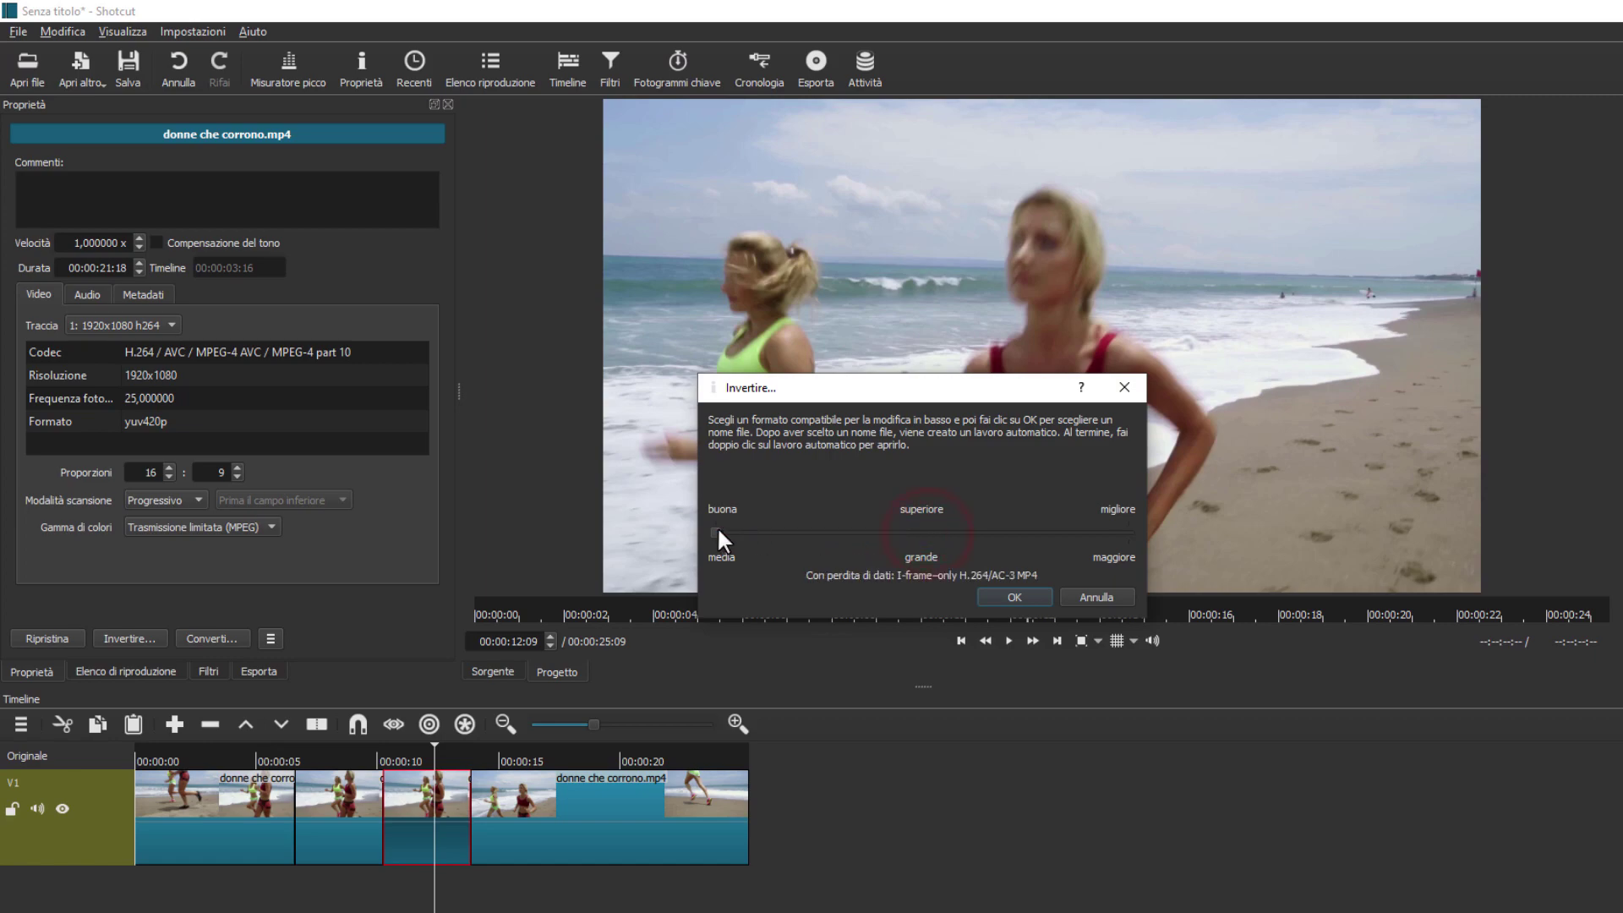
pyautogui.click(1033, 595)
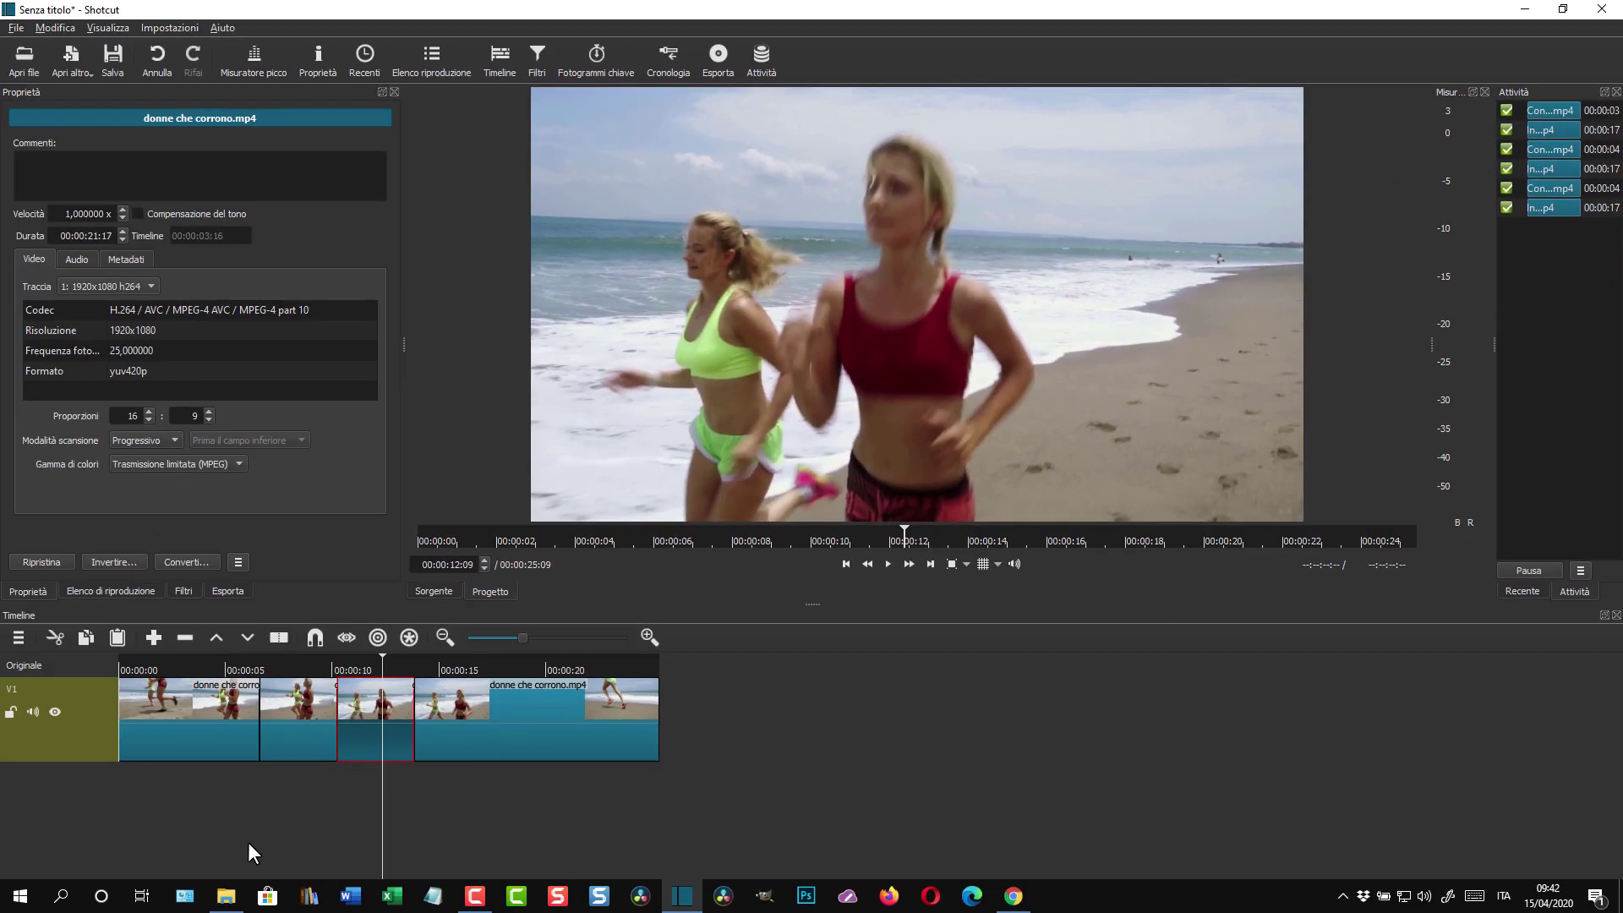
# - Check the reversed files in the Download folder, and play the timeline from its start until past the reversed segment
pyautogui.click(225, 896)
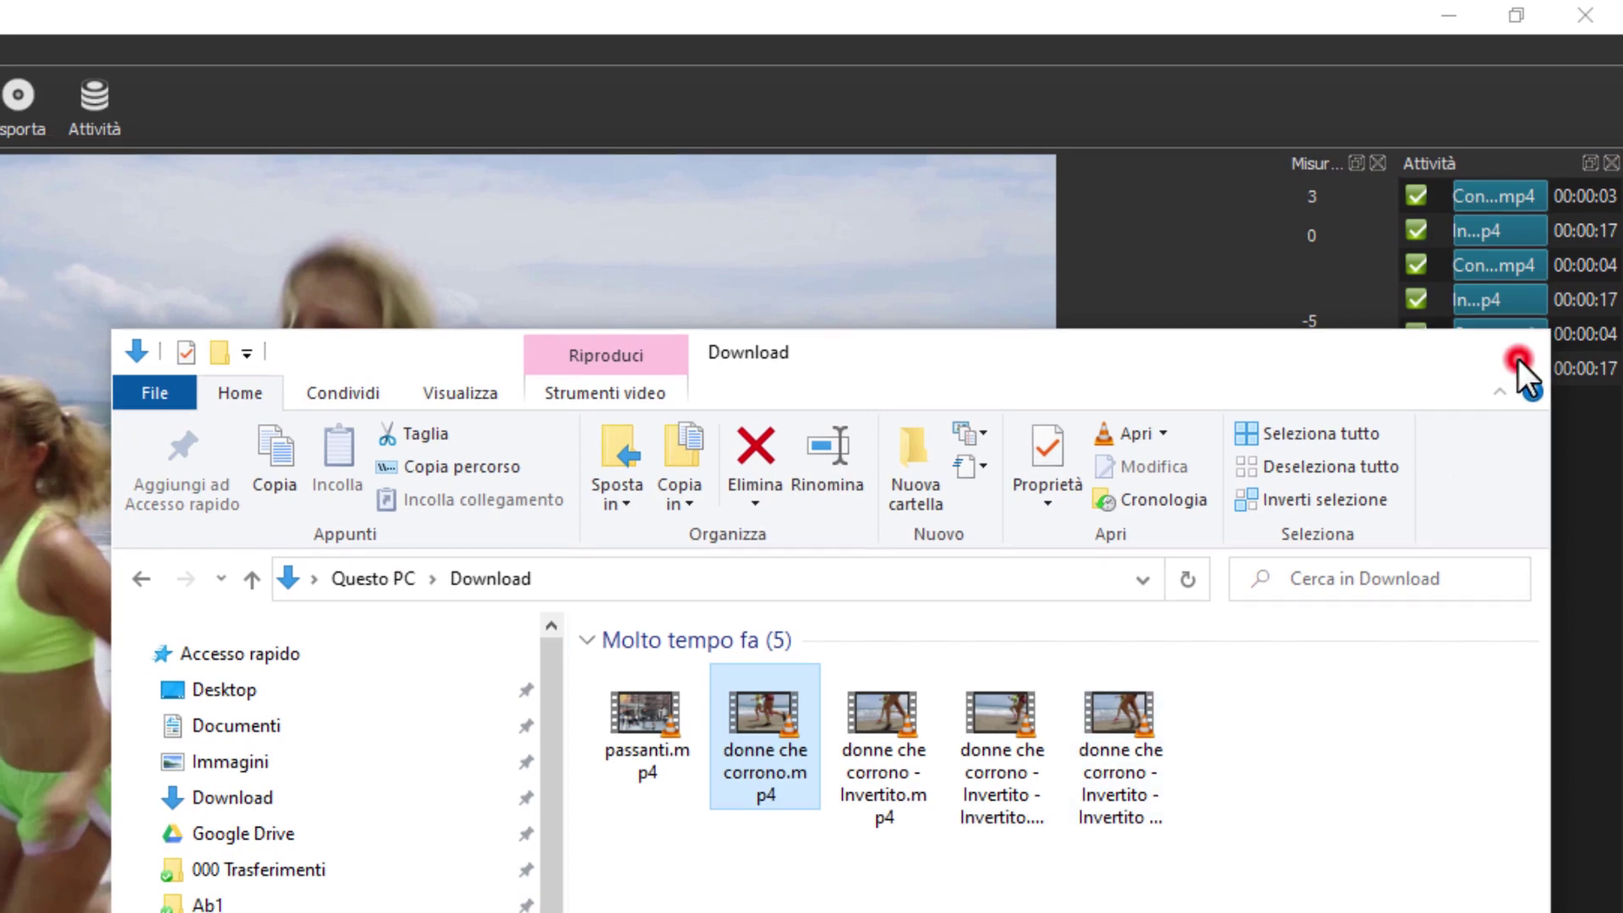
pyautogui.click(1519, 358)
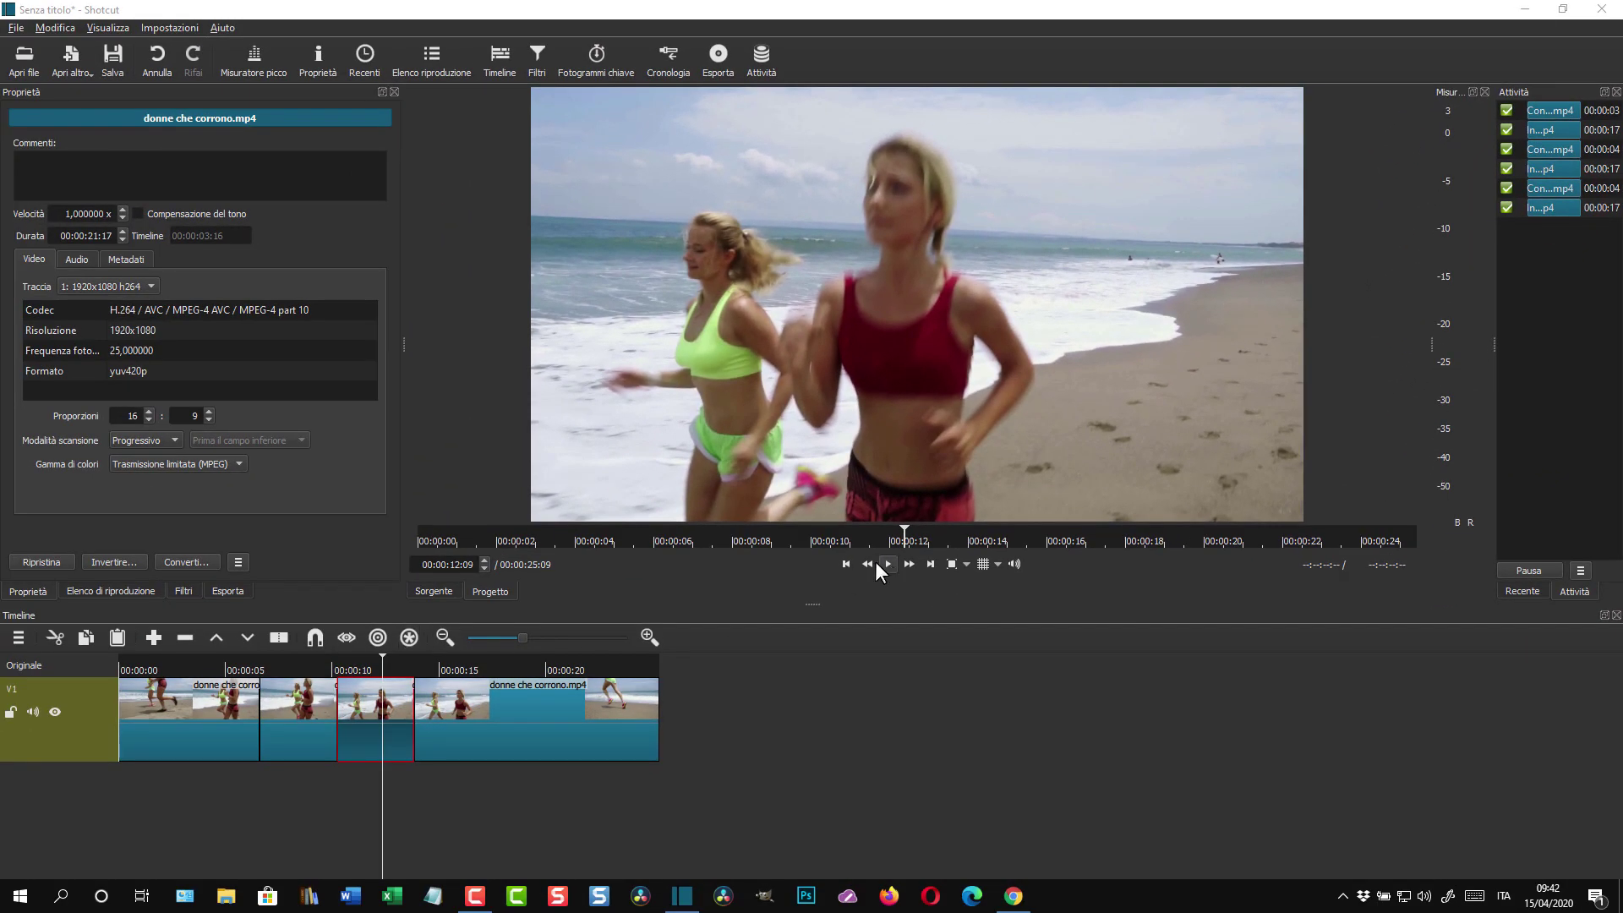
pyautogui.click(846, 564)
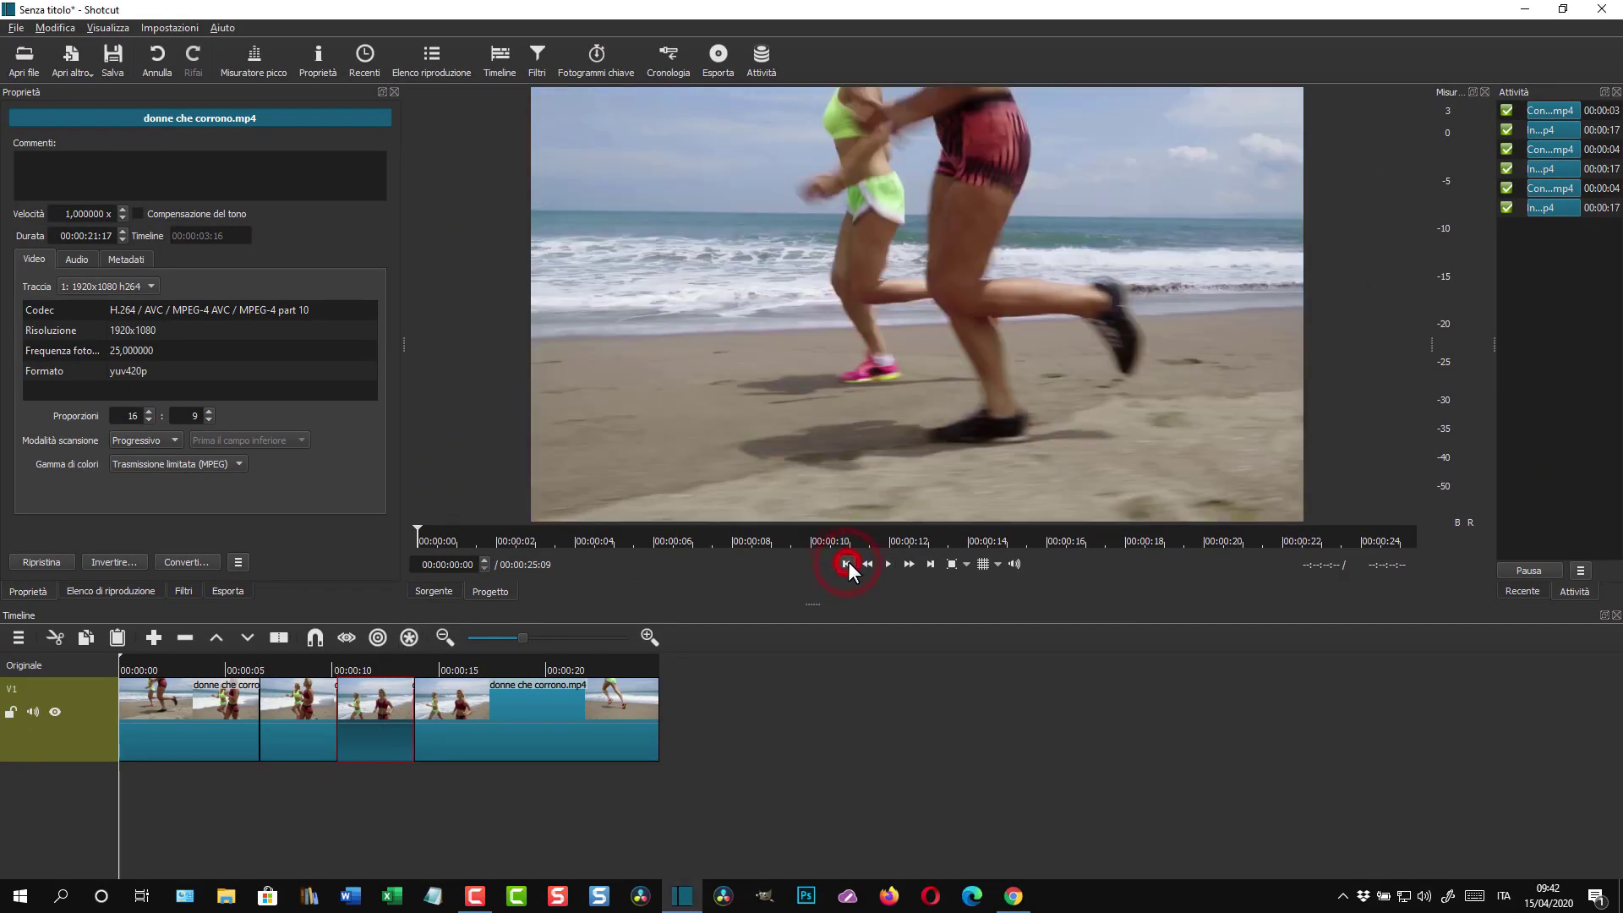
pyautogui.click(888, 564)
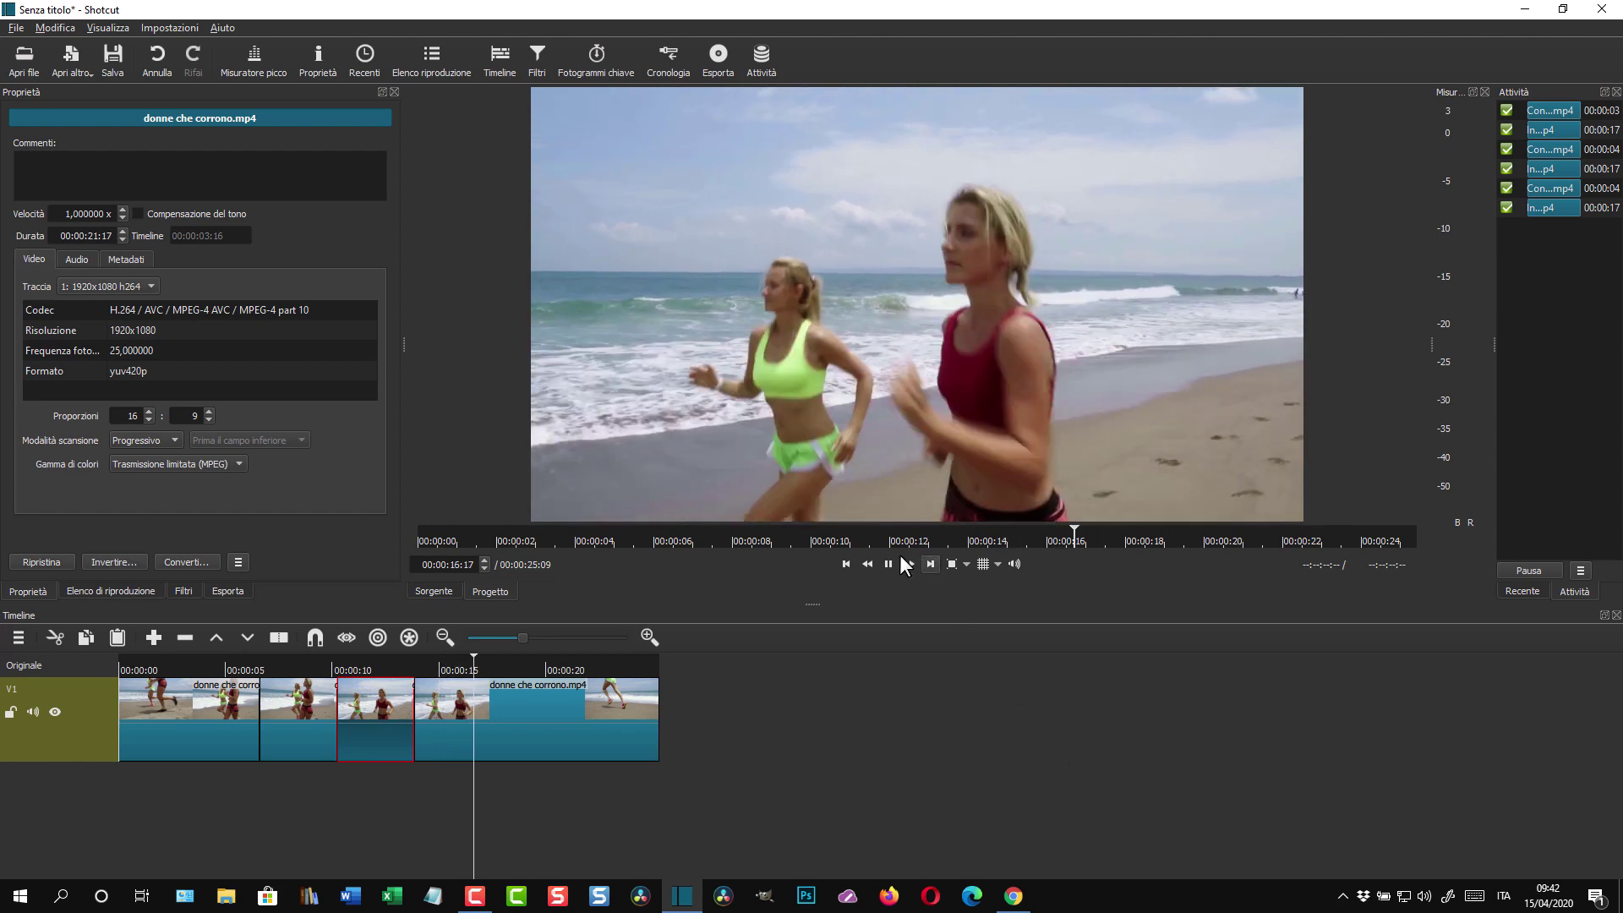
pyautogui.click(889, 564)
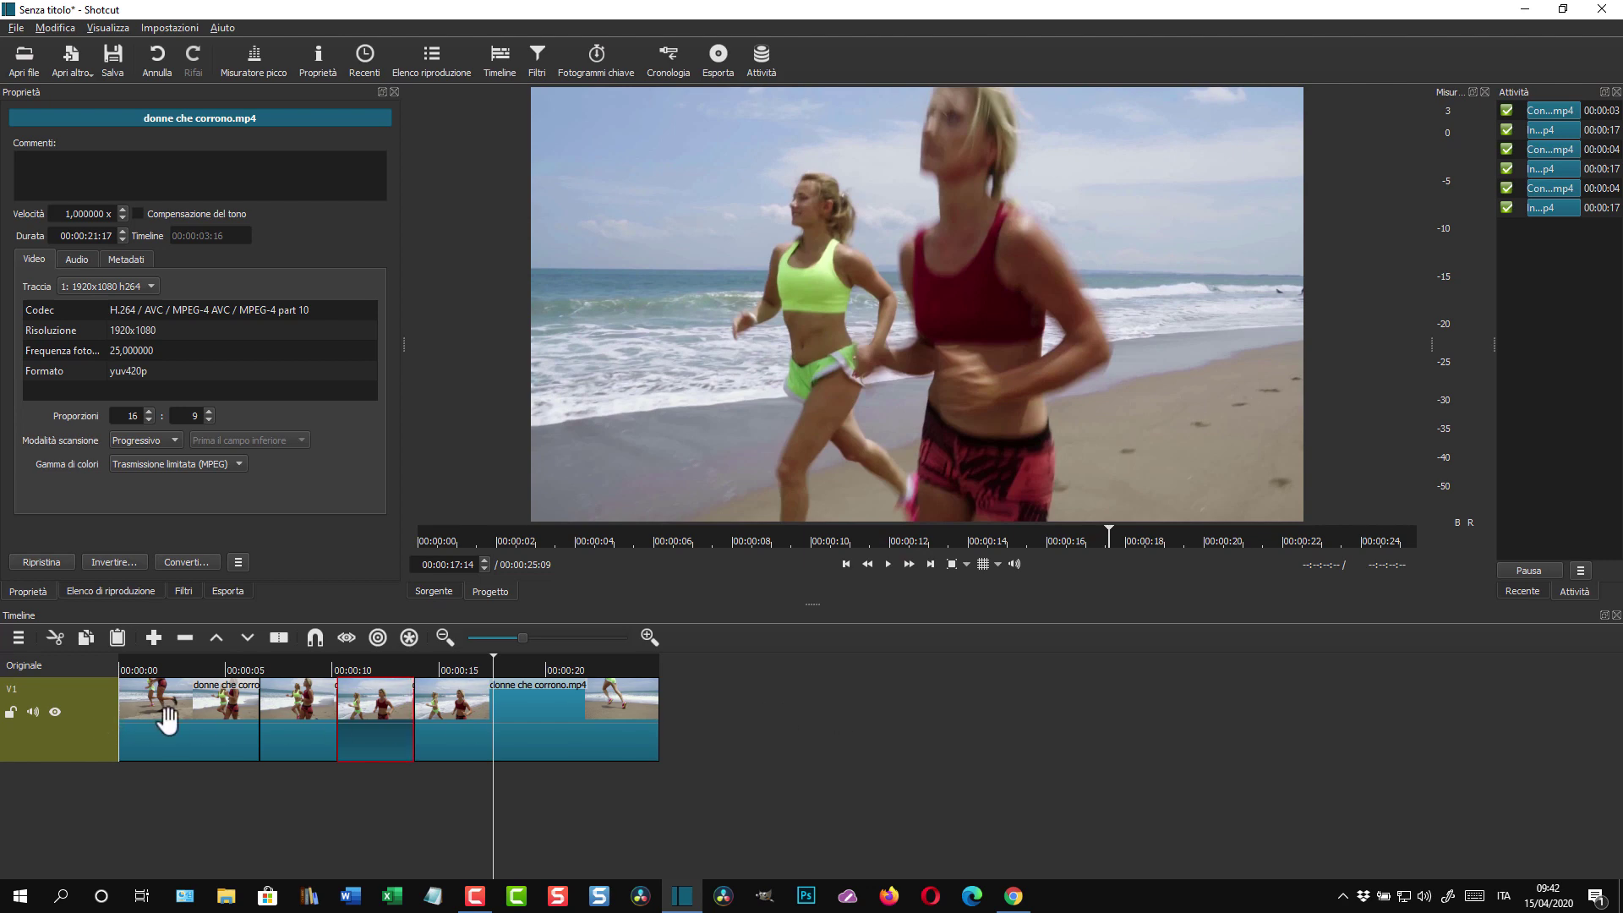
# - Remove track V1 with all its clips from the timeline and show the playlist
pyautogui.rightClick(93, 710)
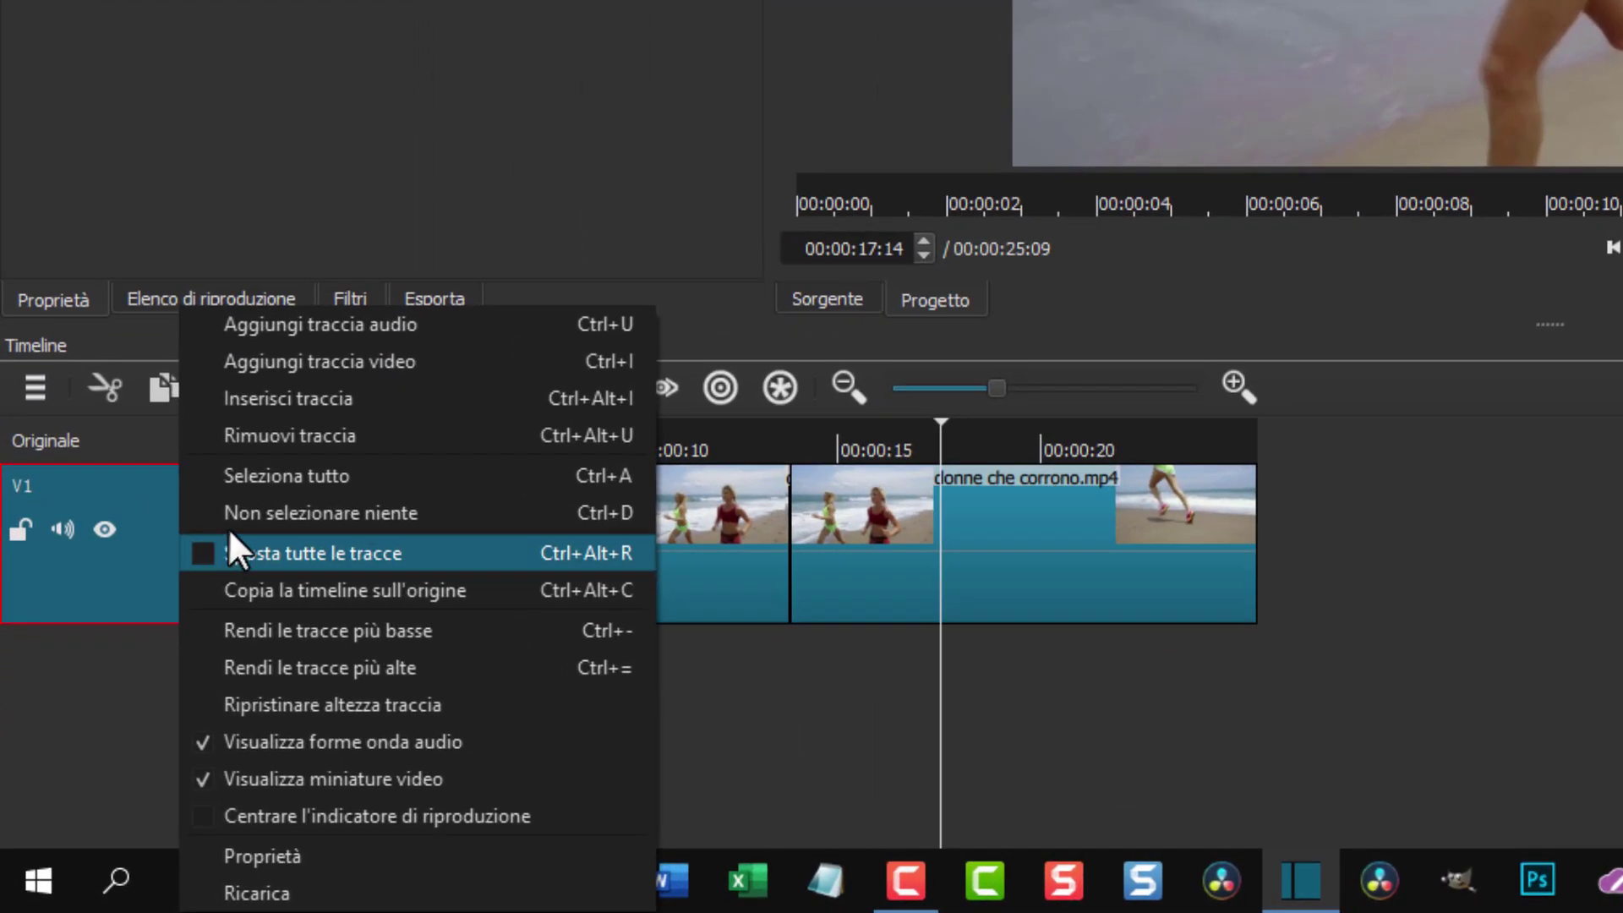
pyautogui.click(281, 434)
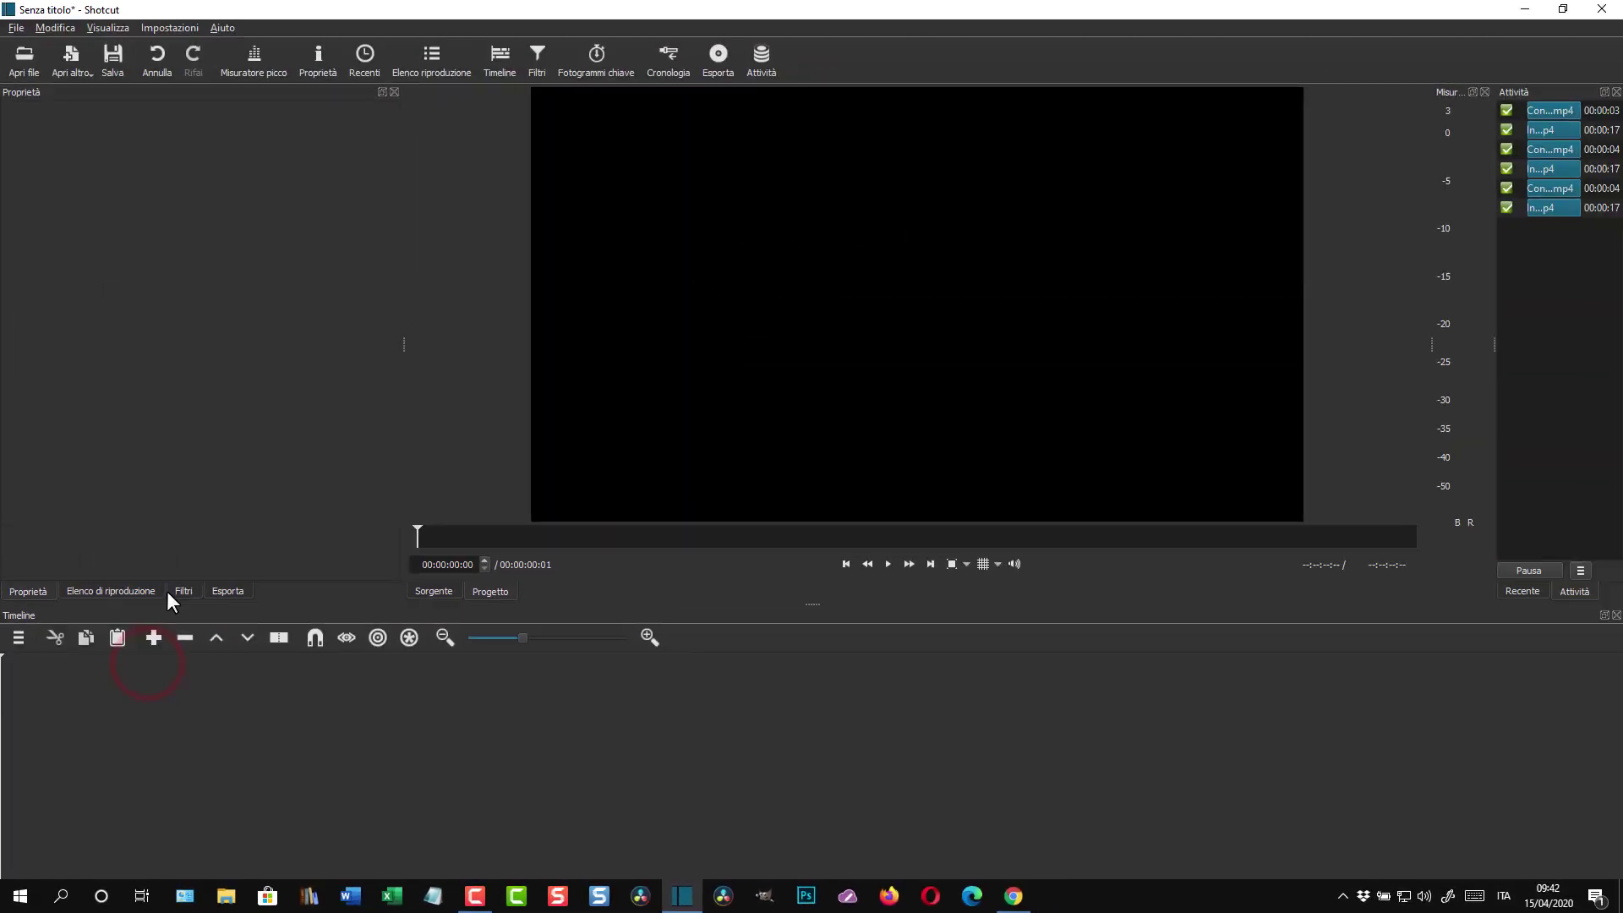
pyautogui.click(448, 59)
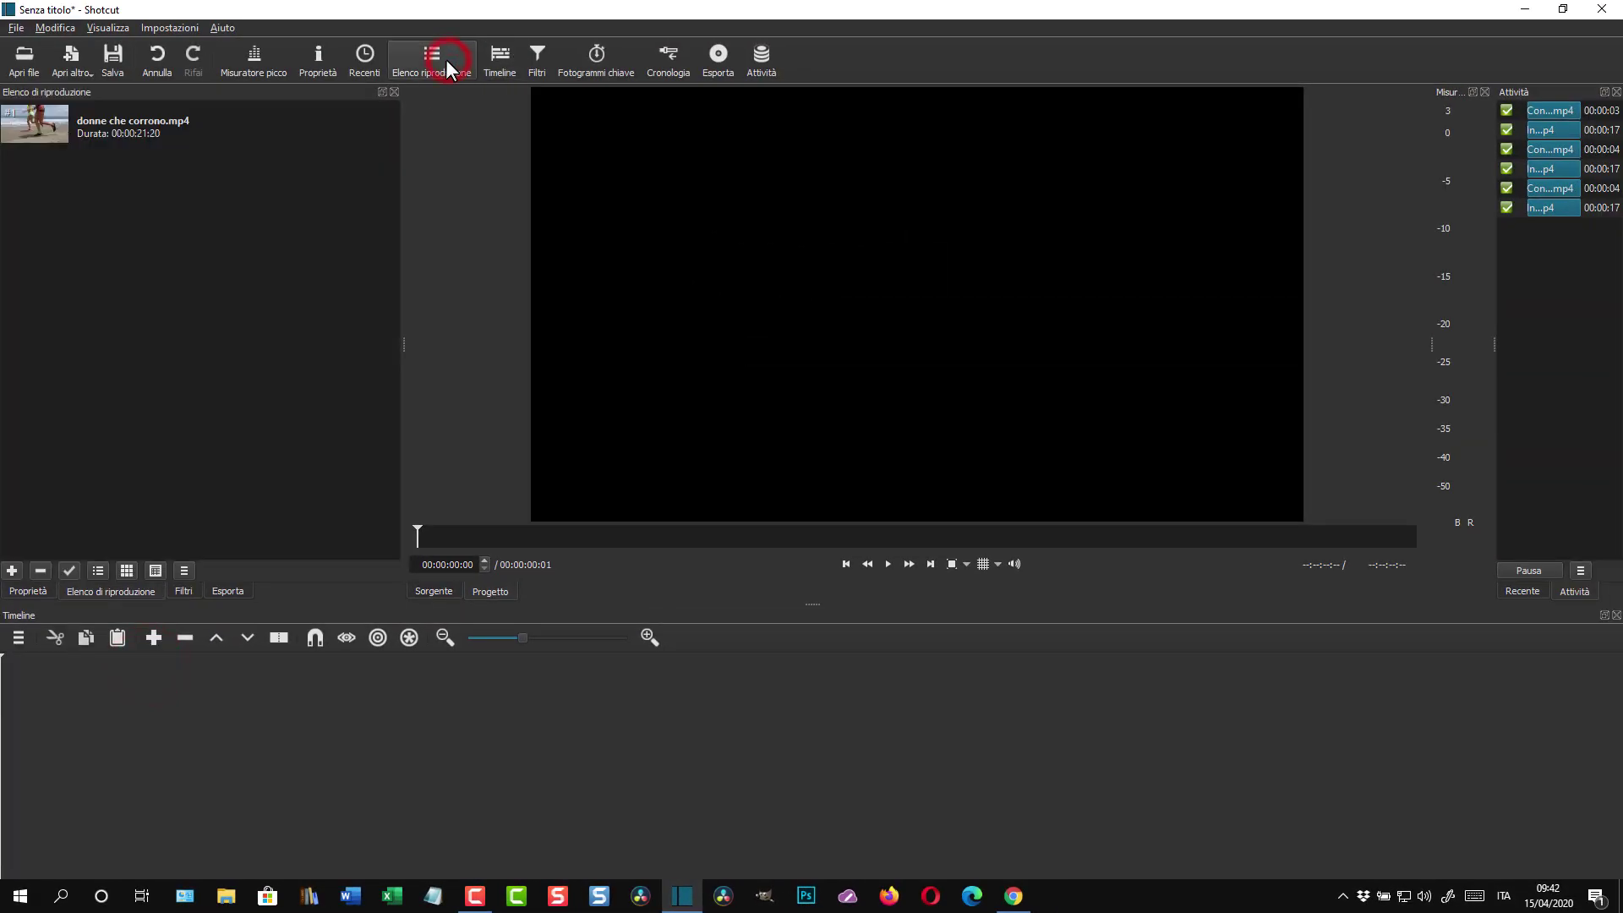
# - Add passanti.mp4 from the Download folder to the playlist and close the folder window
pyautogui.click(226, 898)
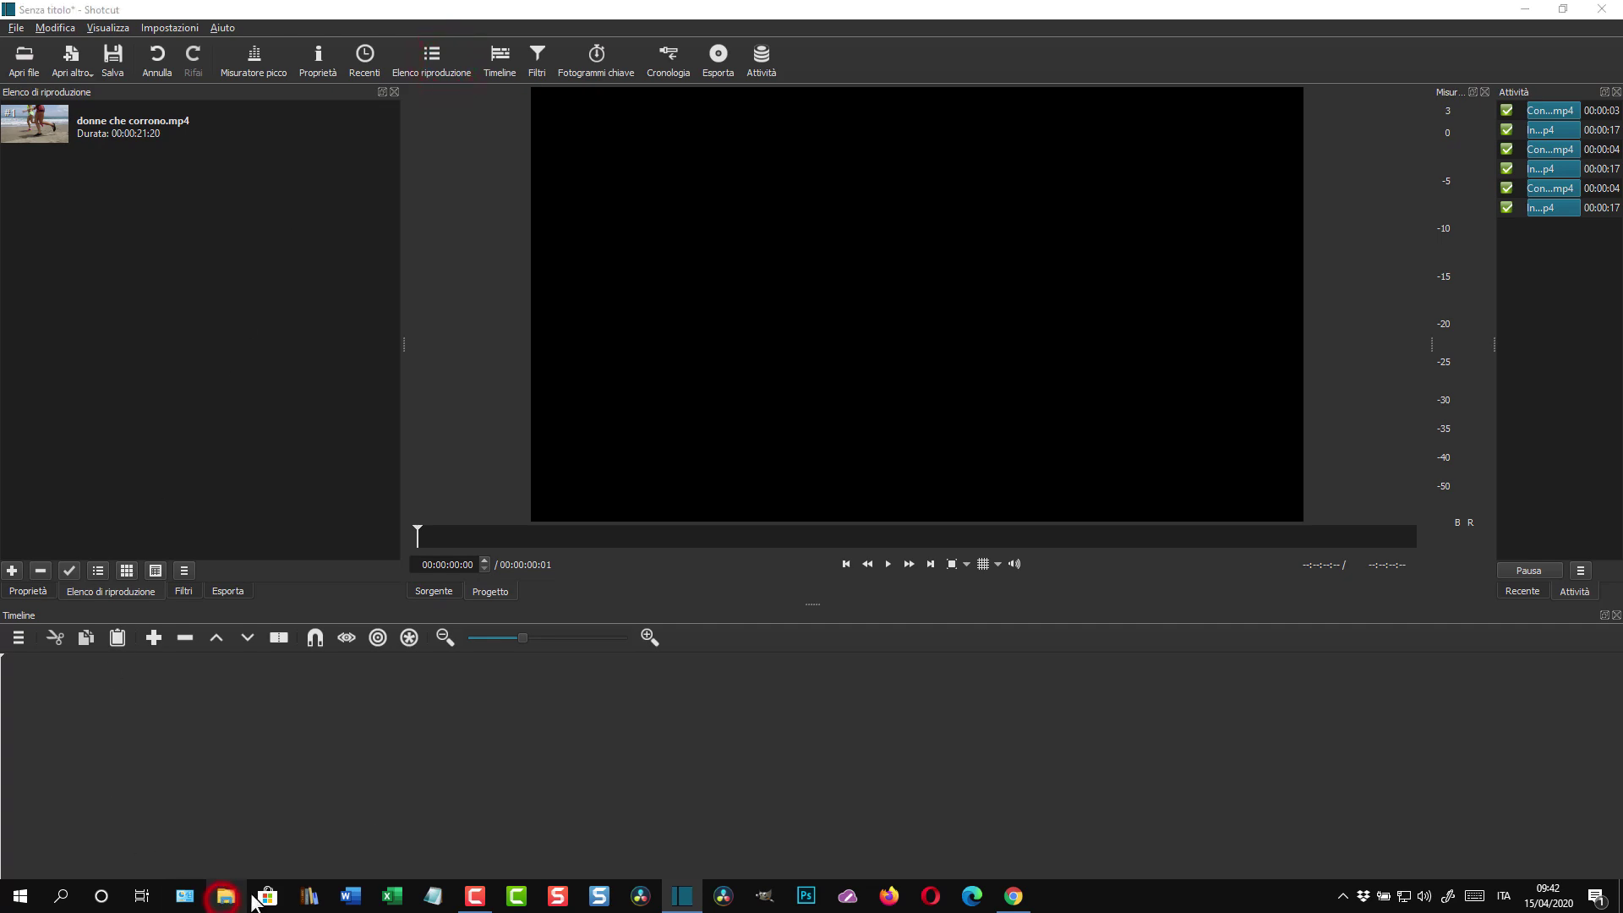
pyautogui.click(861, 454)
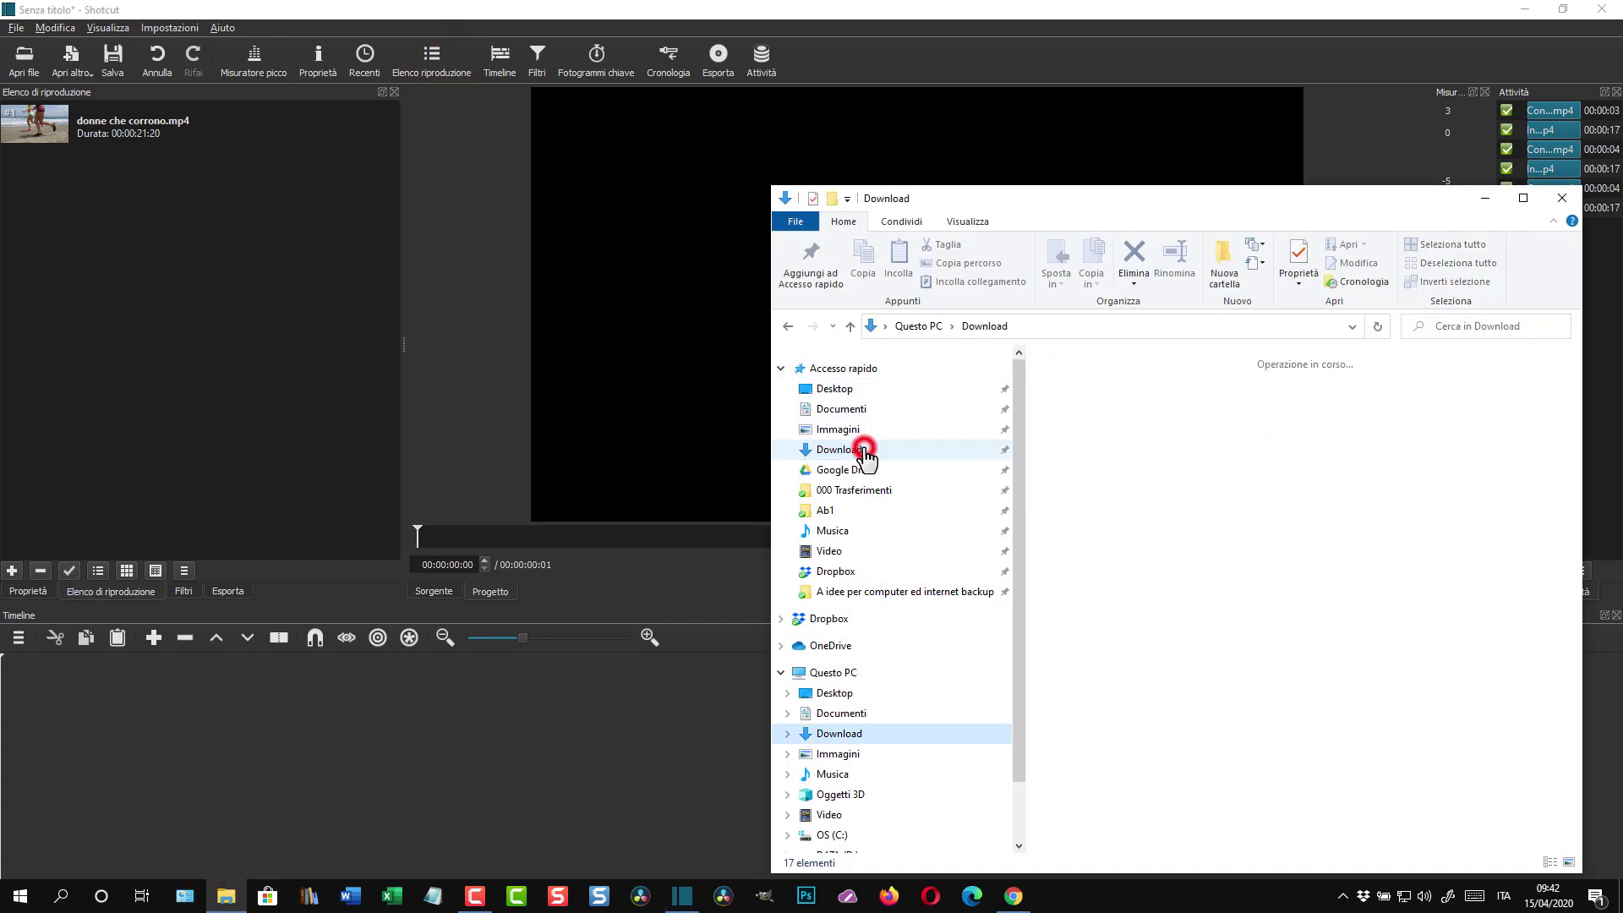
pyautogui.click(1066, 399)
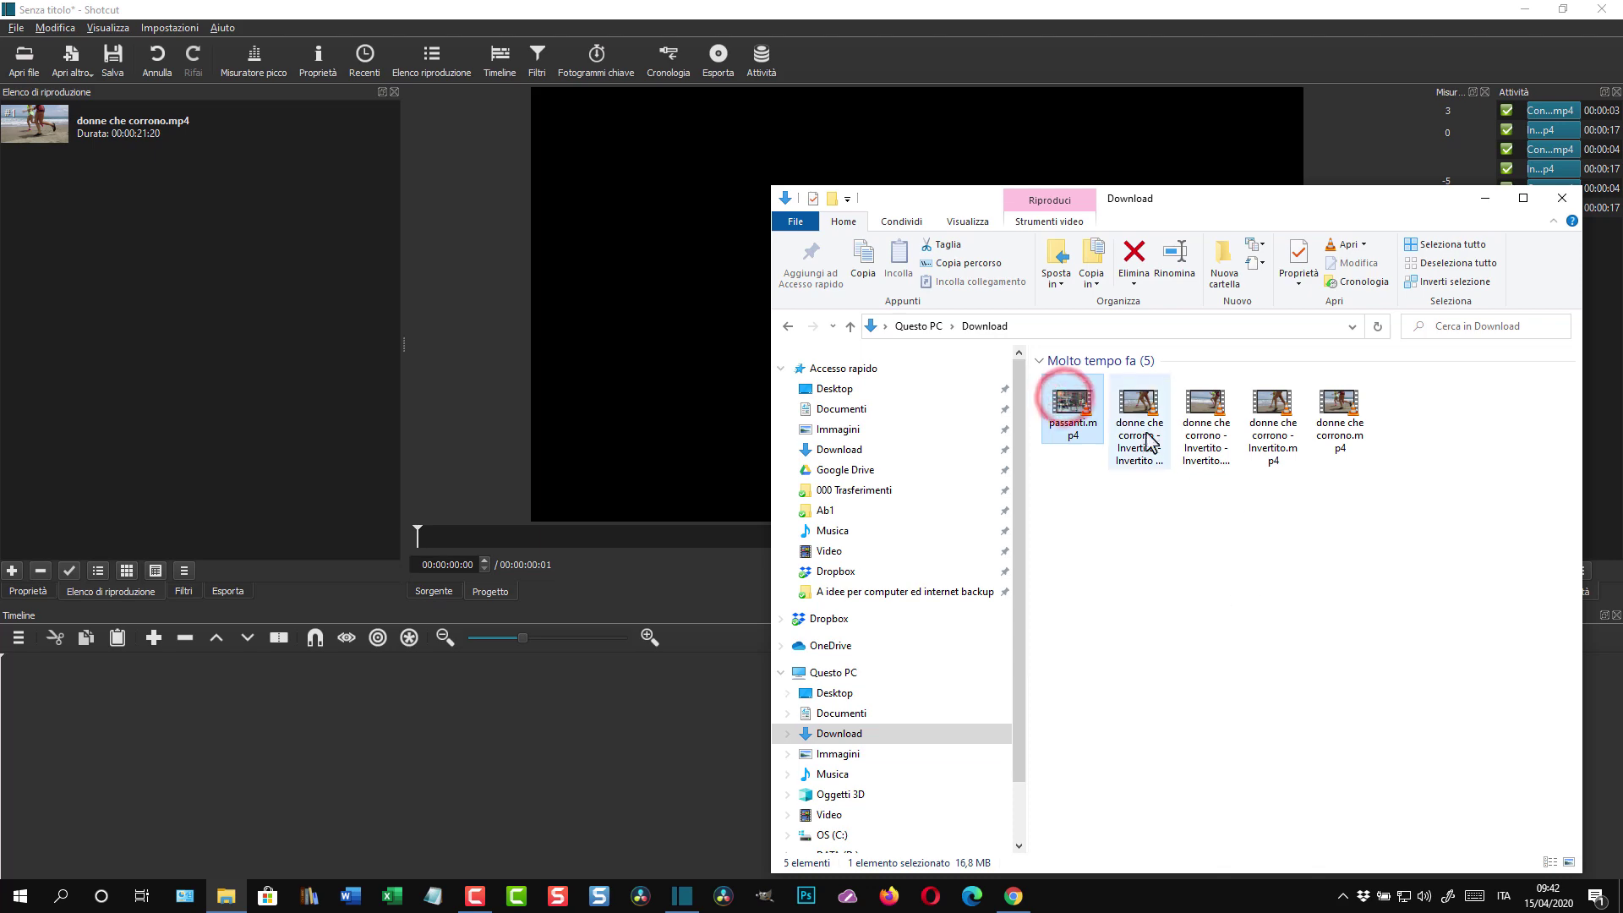
pyautogui.moveTo(1075, 414); pyautogui.dragTo(113, 277)
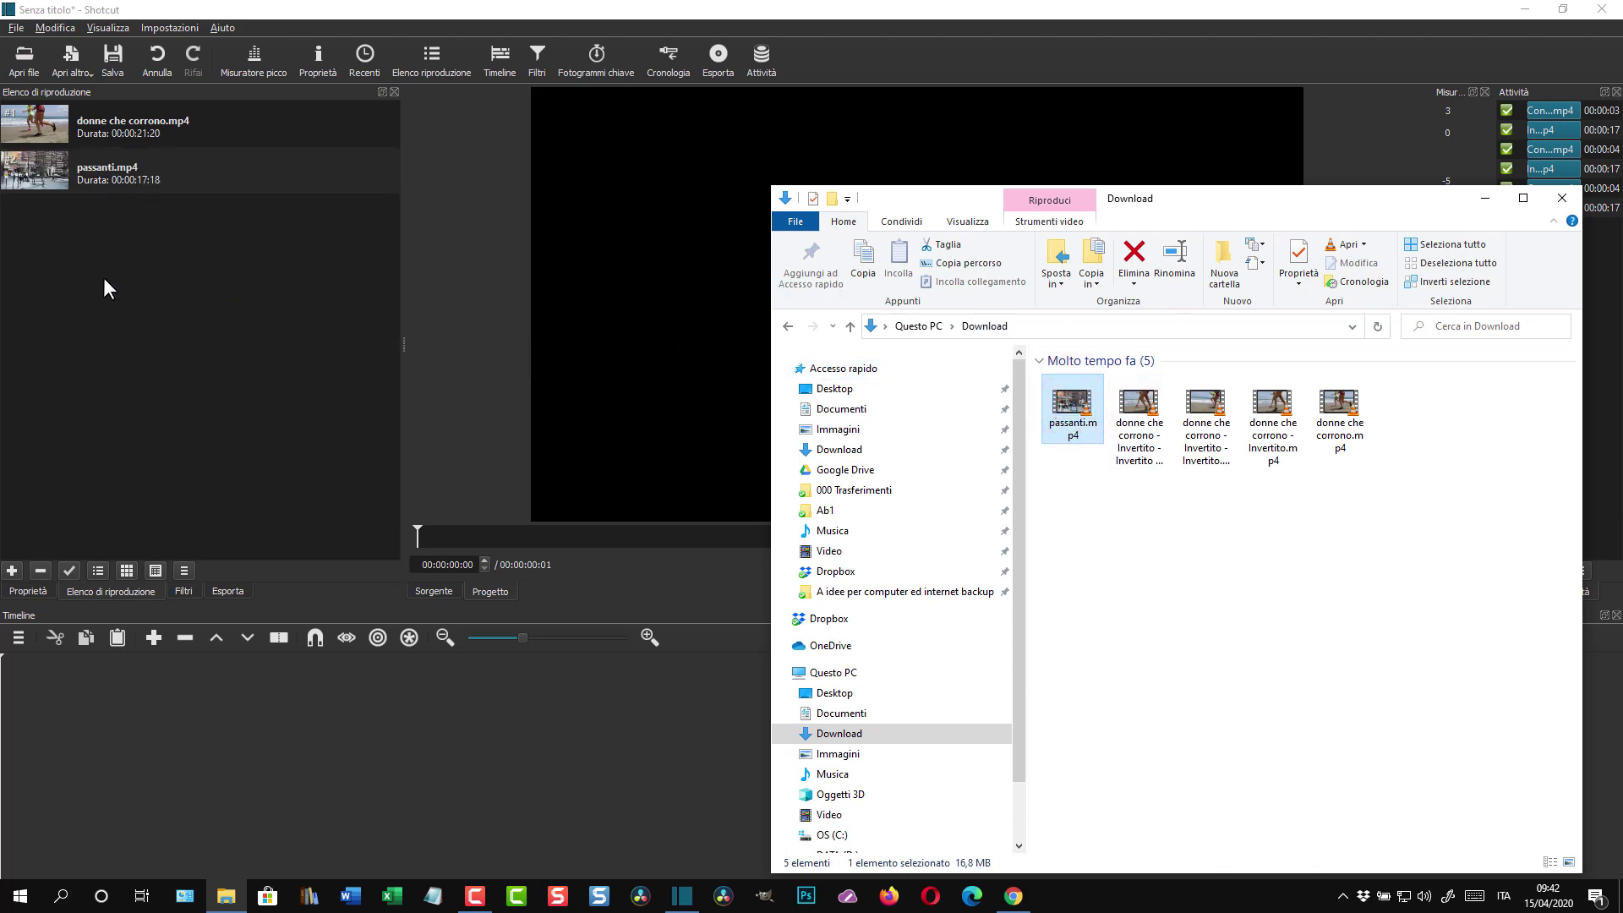
pyautogui.click(1562, 197)
# - Place passanti.mp4 from the playlist at the start of the empty timeline and play it from the beginning
pyautogui.moveTo(53, 177); pyautogui.dragTo(149, 707)
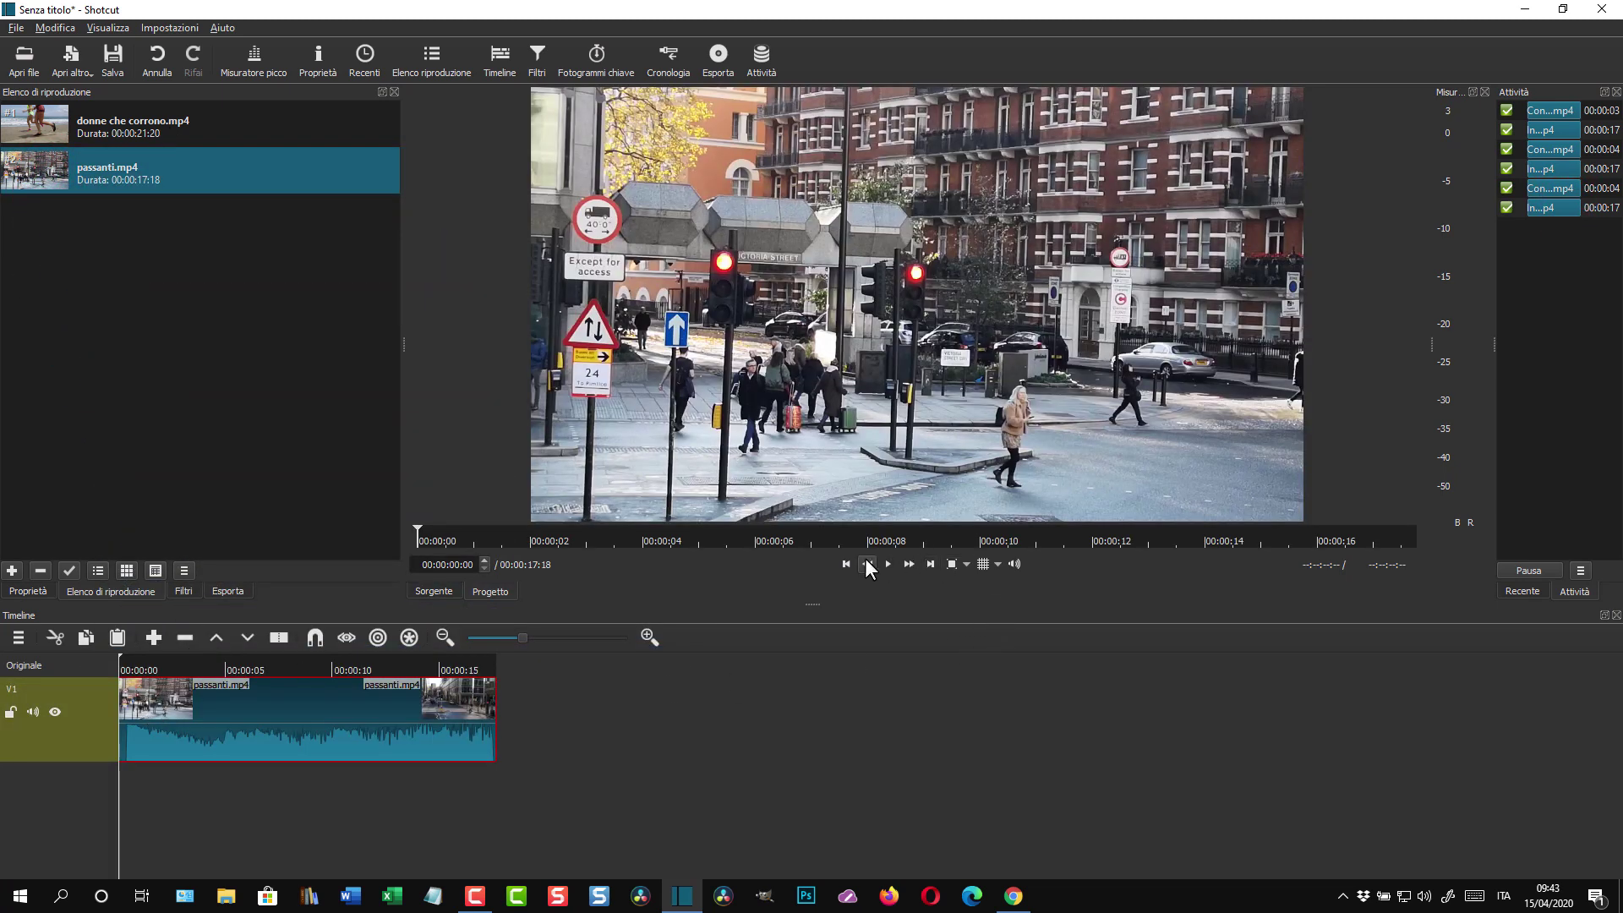
pyautogui.click(315, 637)
pyautogui.click(845, 564)
pyautogui.click(889, 564)
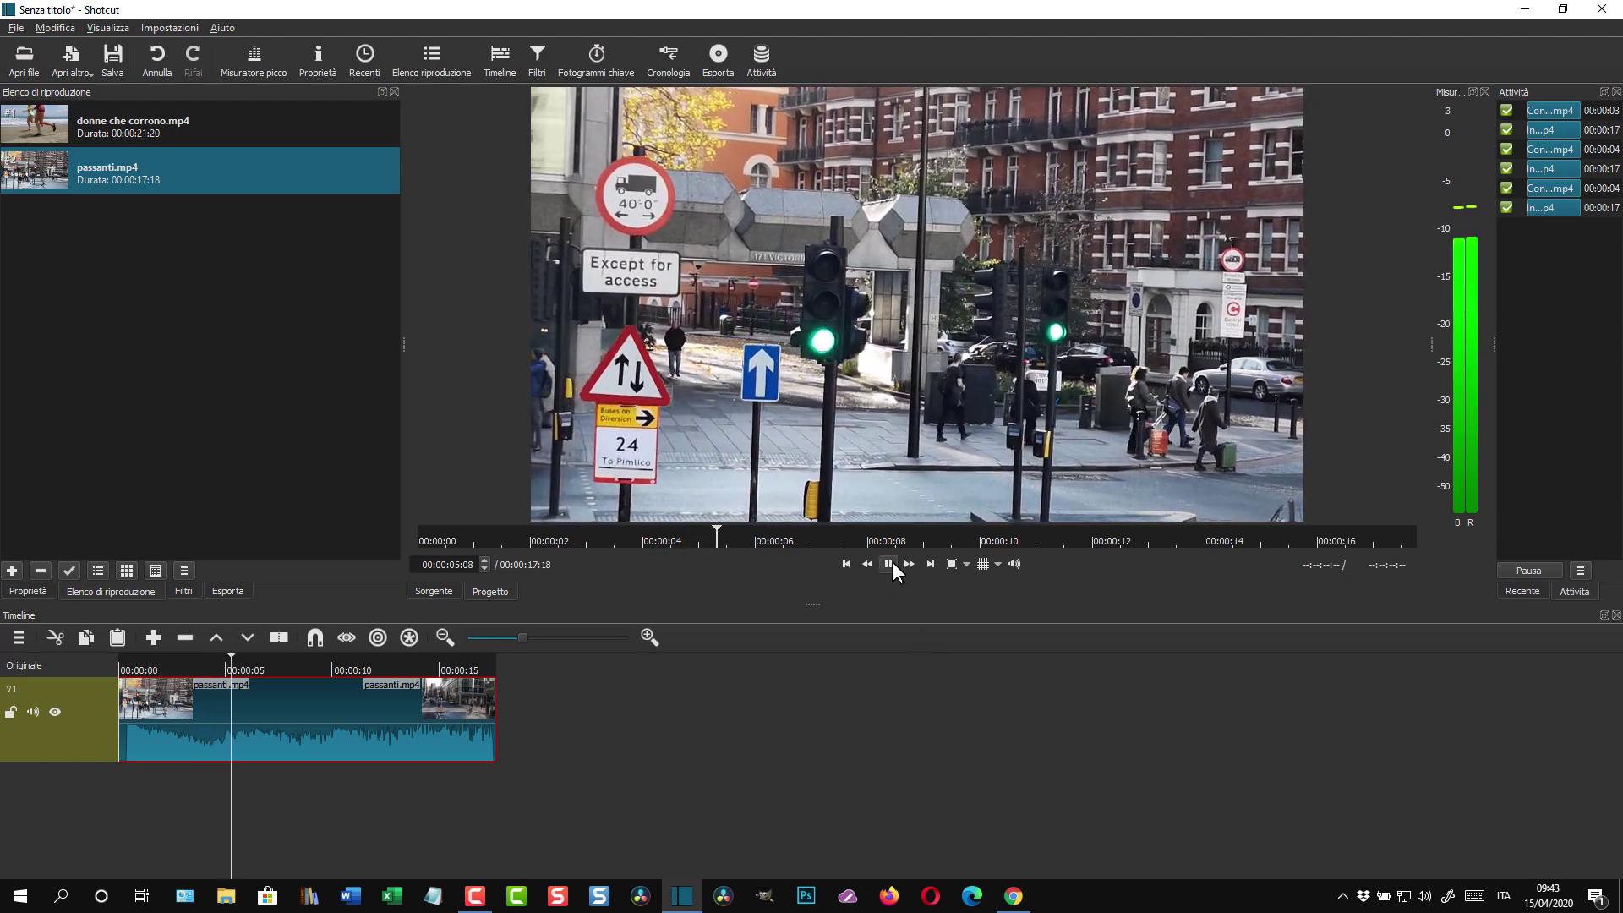
# - Pause playback and reverse passanti.mp4 at the "buona" quality (I-frame-only H.264/AC-3 MP4), saving it as passanti - Invertito.mp4 in Download
pyautogui.click(889, 564)
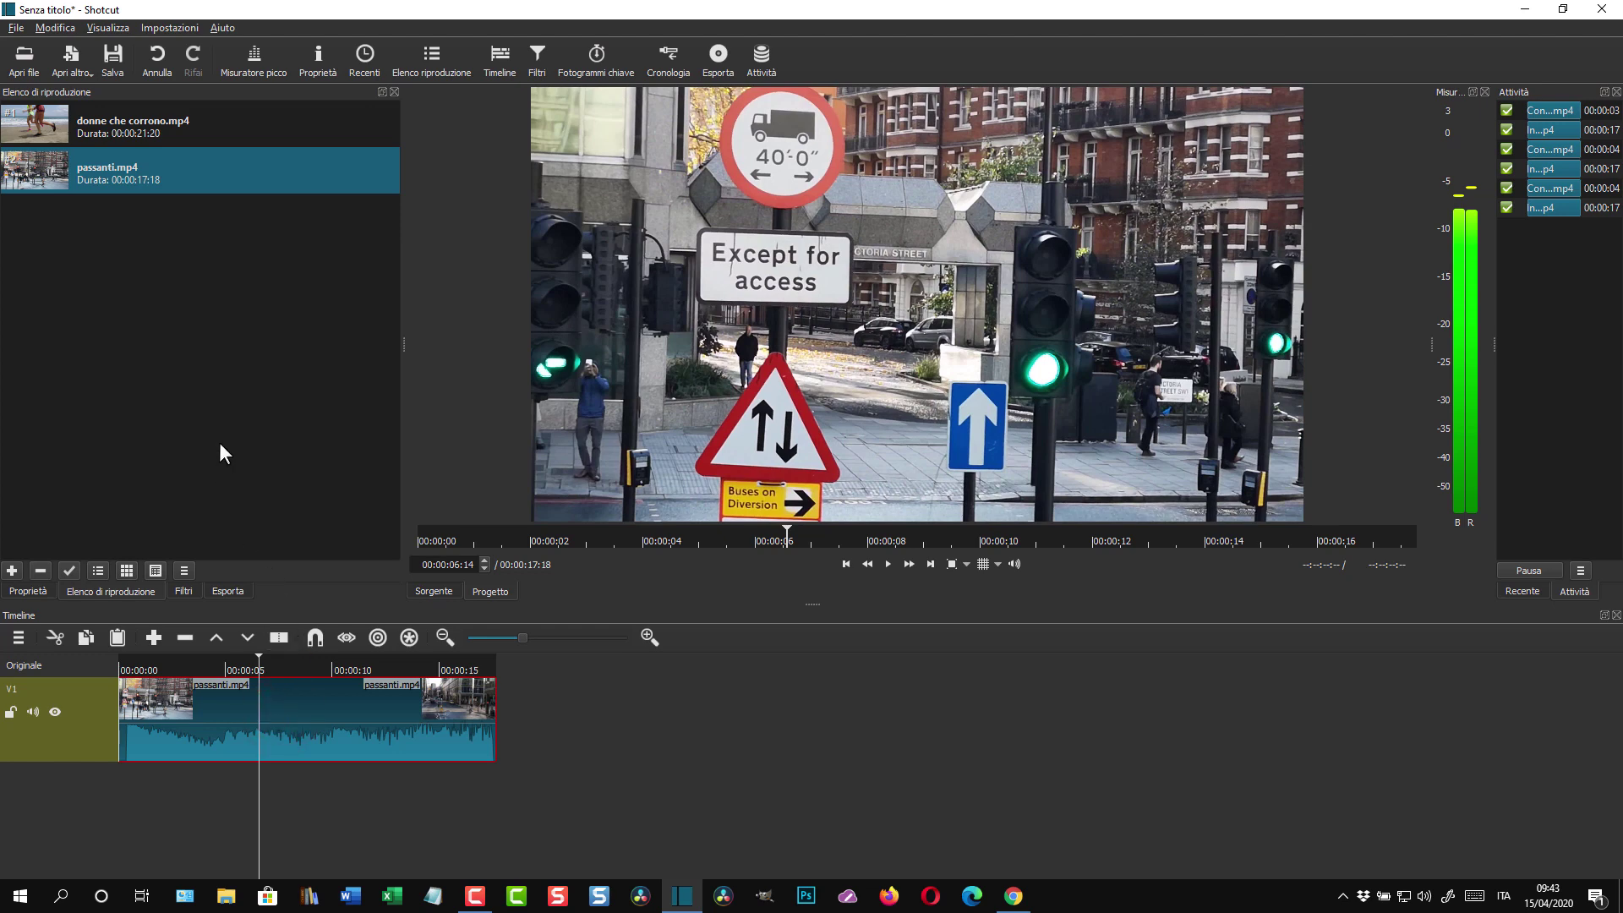
pyautogui.click(319, 61)
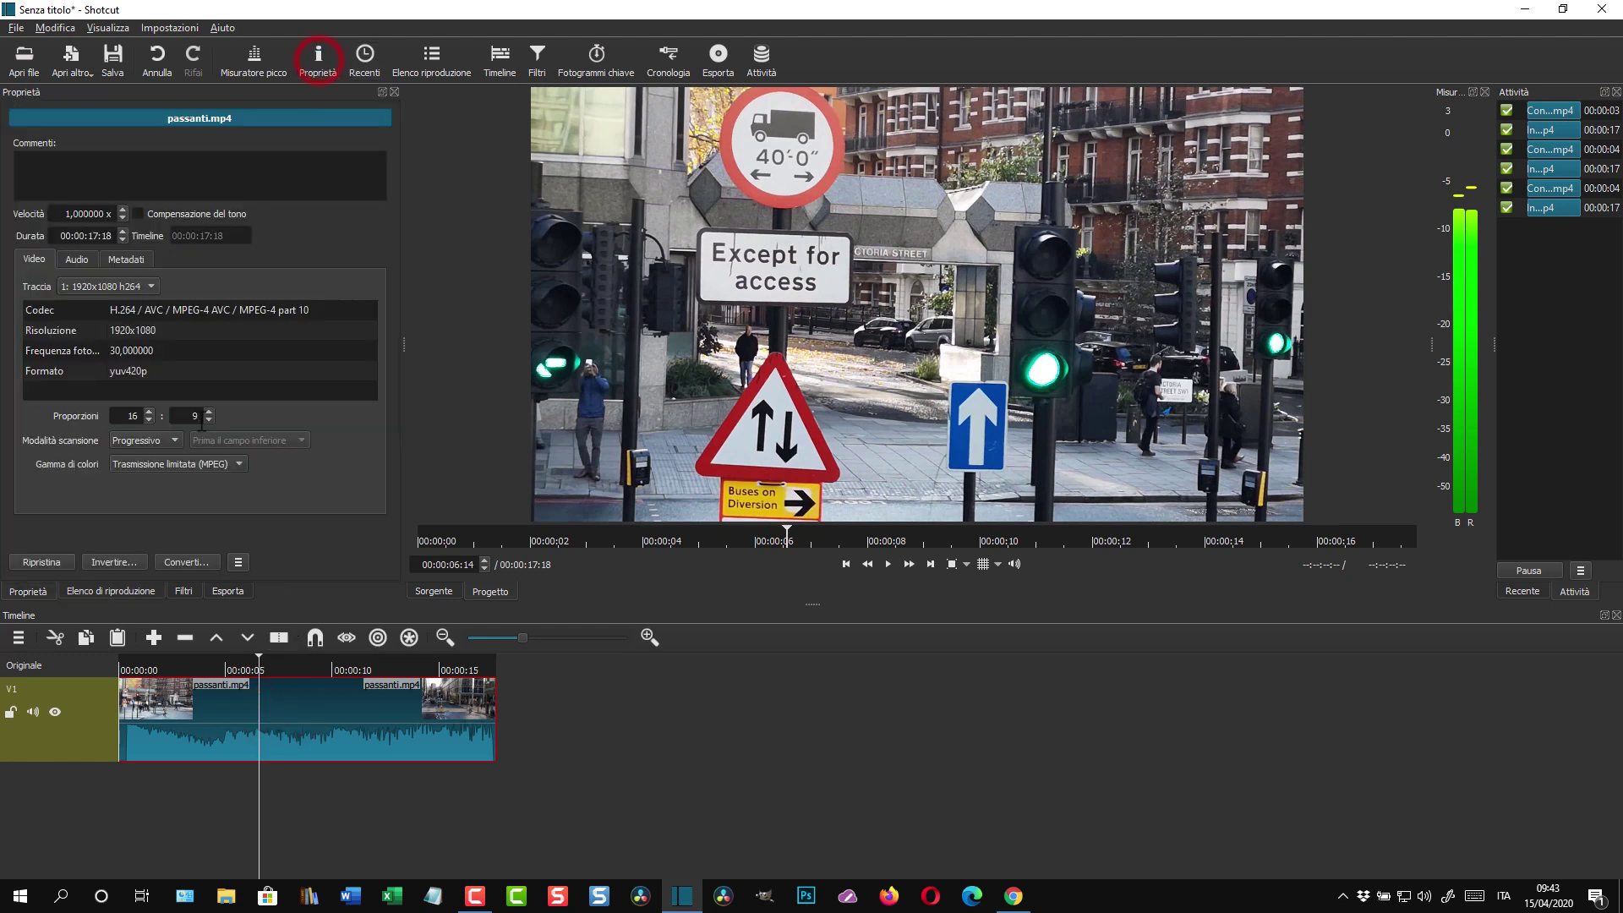
pyautogui.click(112, 562)
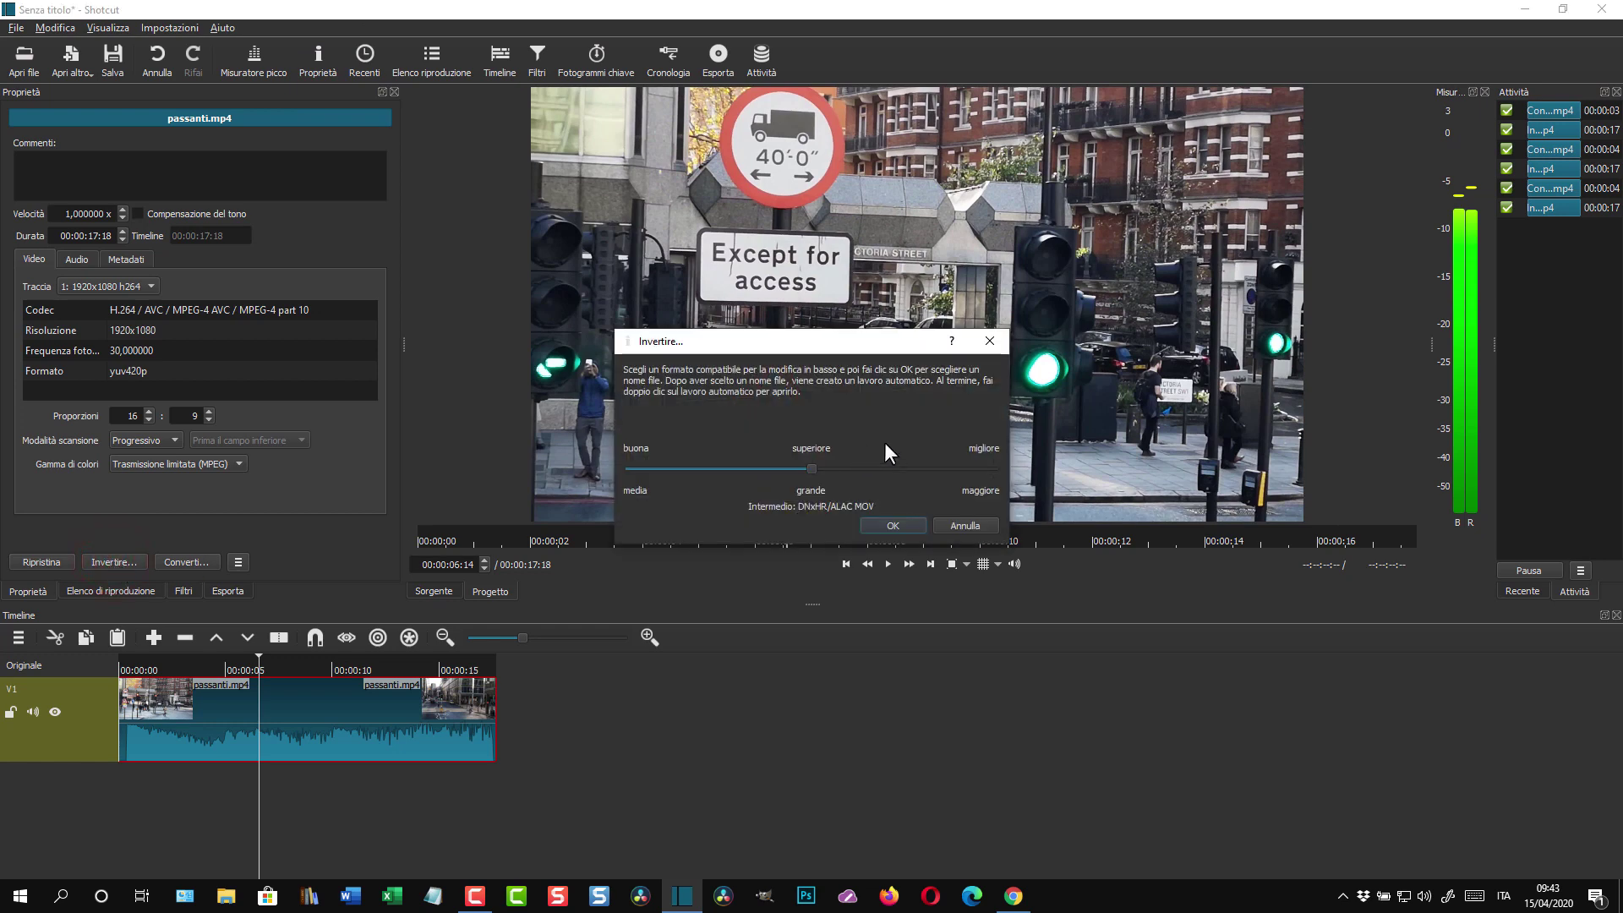
pyautogui.moveTo(810, 469); pyautogui.dragTo(637, 470)
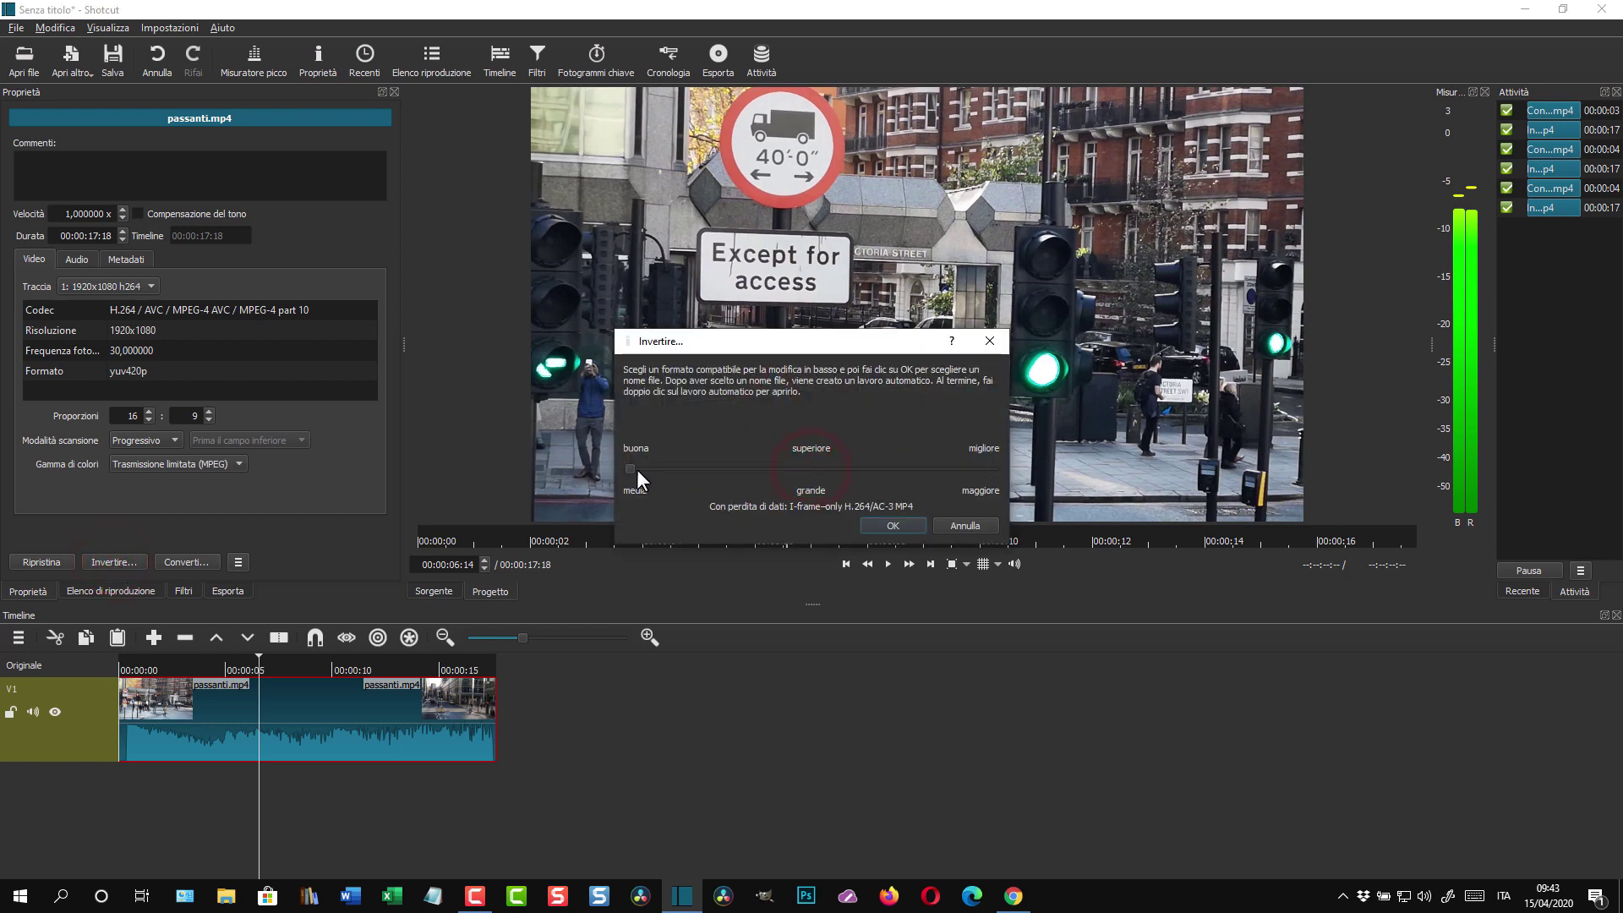
pyautogui.click(896, 526)
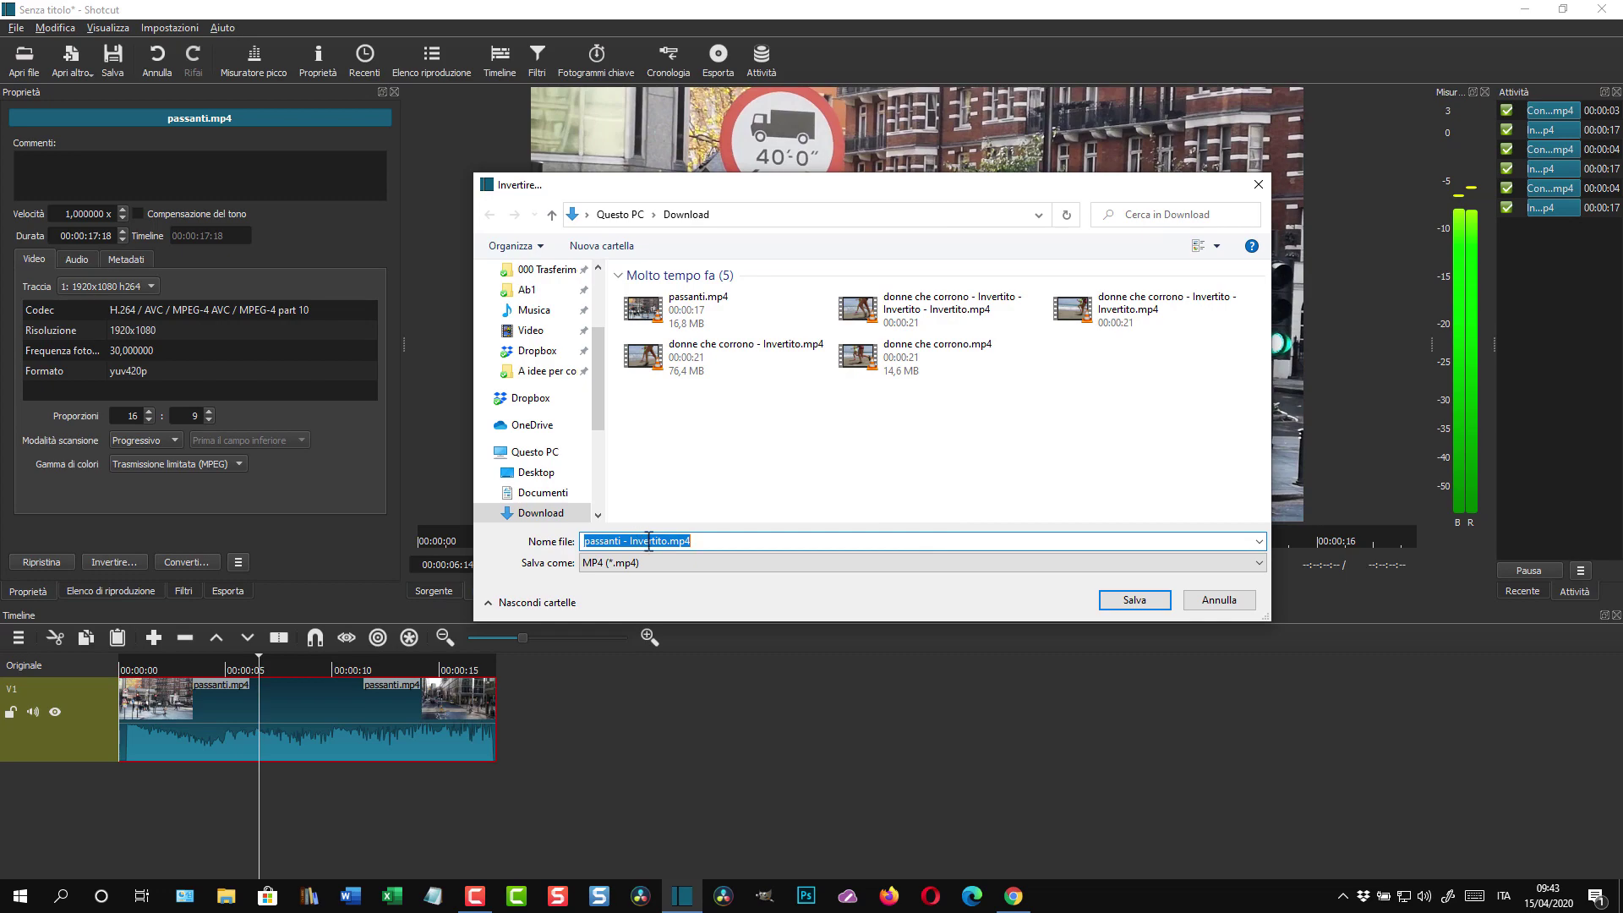
pyautogui.click(1133, 600)
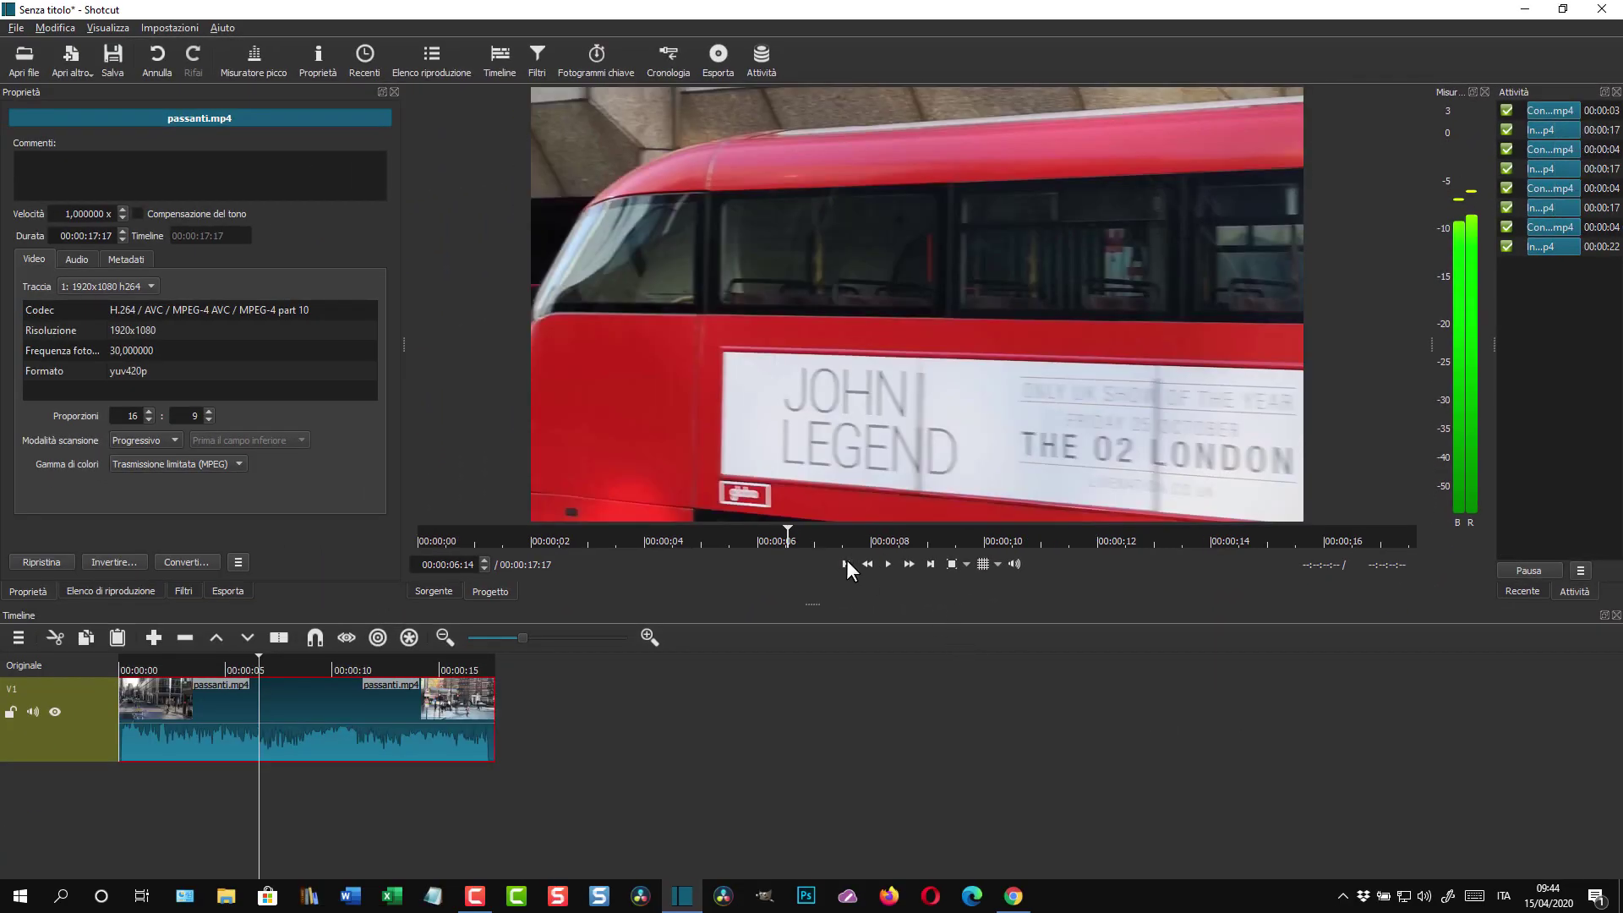
# - Play the reversed clip from the timeline's start and pause it after about 12 seconds
pyautogui.click(847, 563)
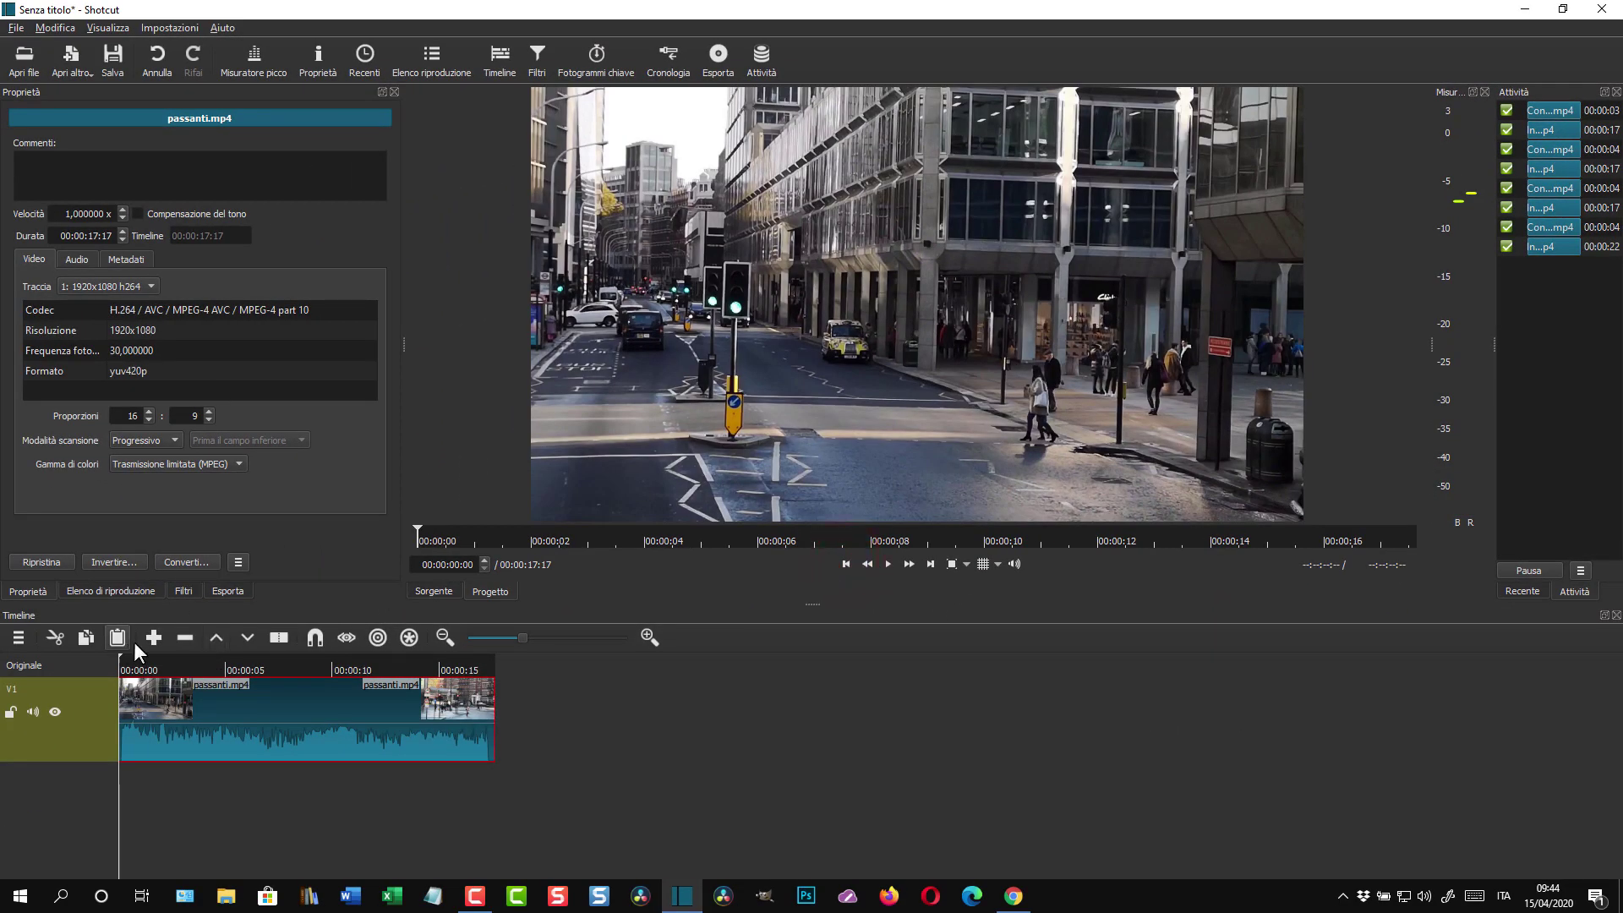
pyautogui.click(888, 563)
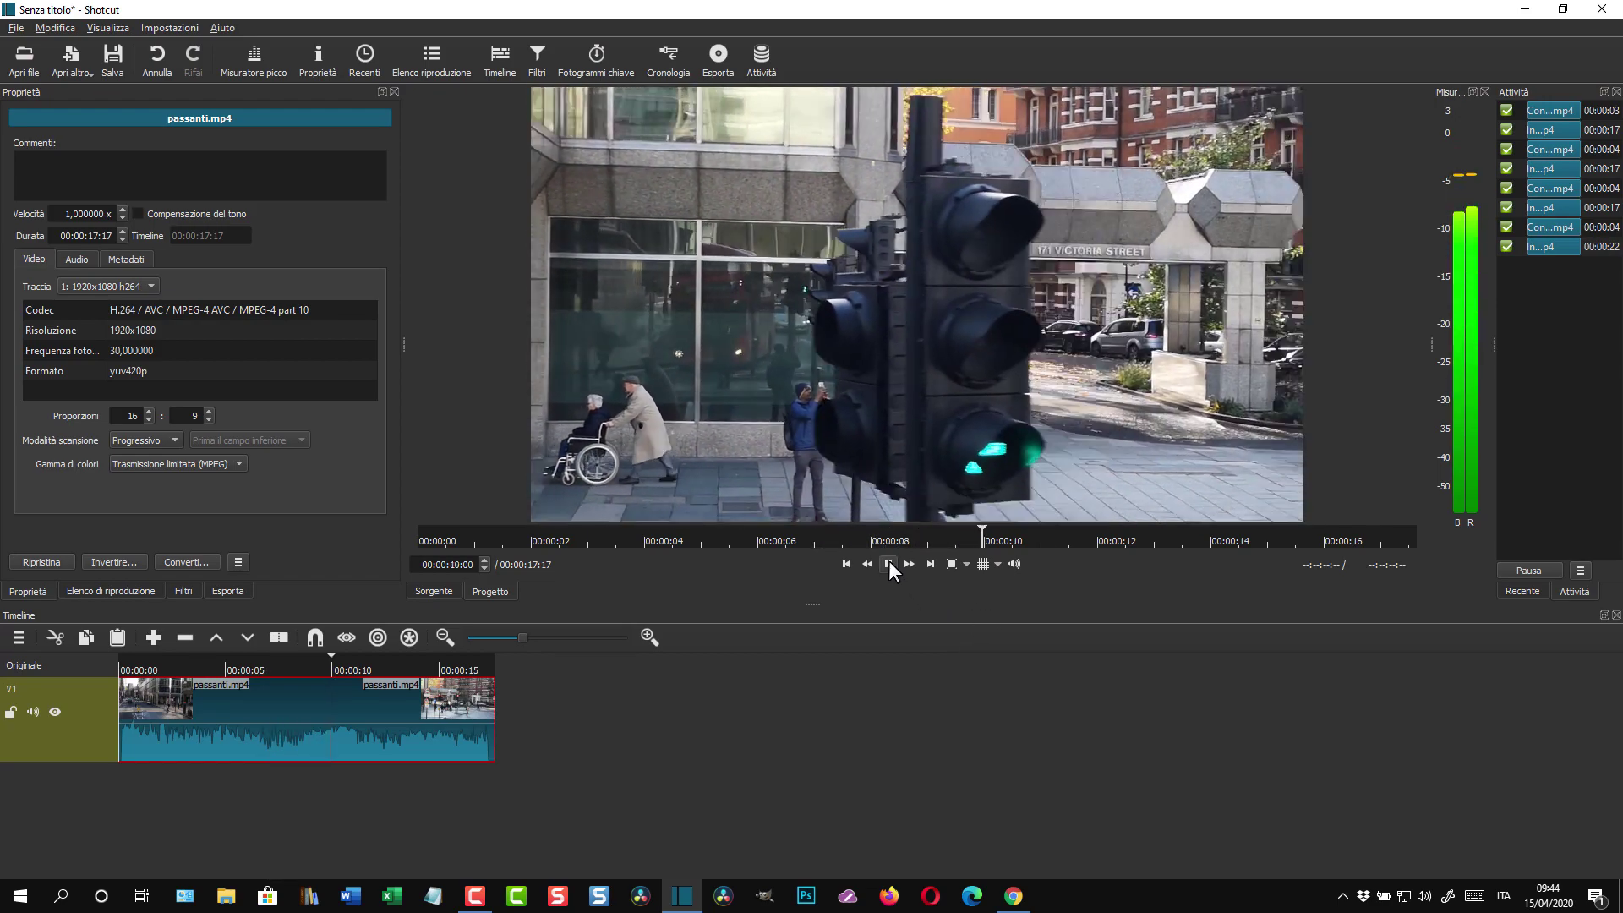
pyautogui.click(888, 564)
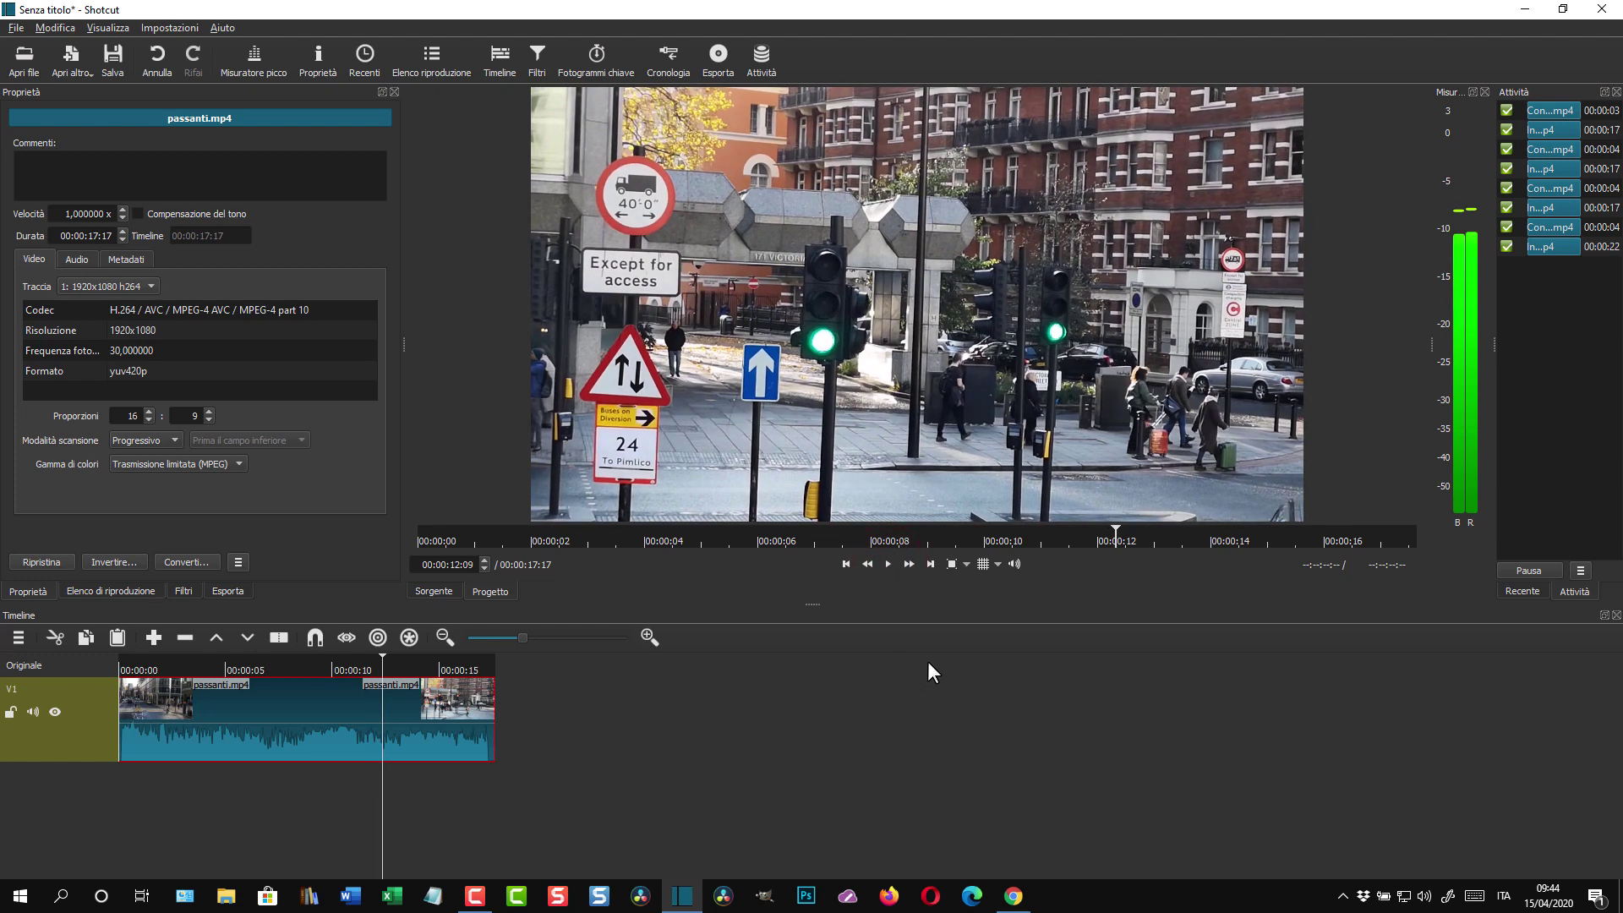
# - Replace the reversed clip on V1 with the original passanti.mp4 from the playlist, removing the gap before it
pyautogui.rightClick(257, 713)
pyautogui.click(301, 722)
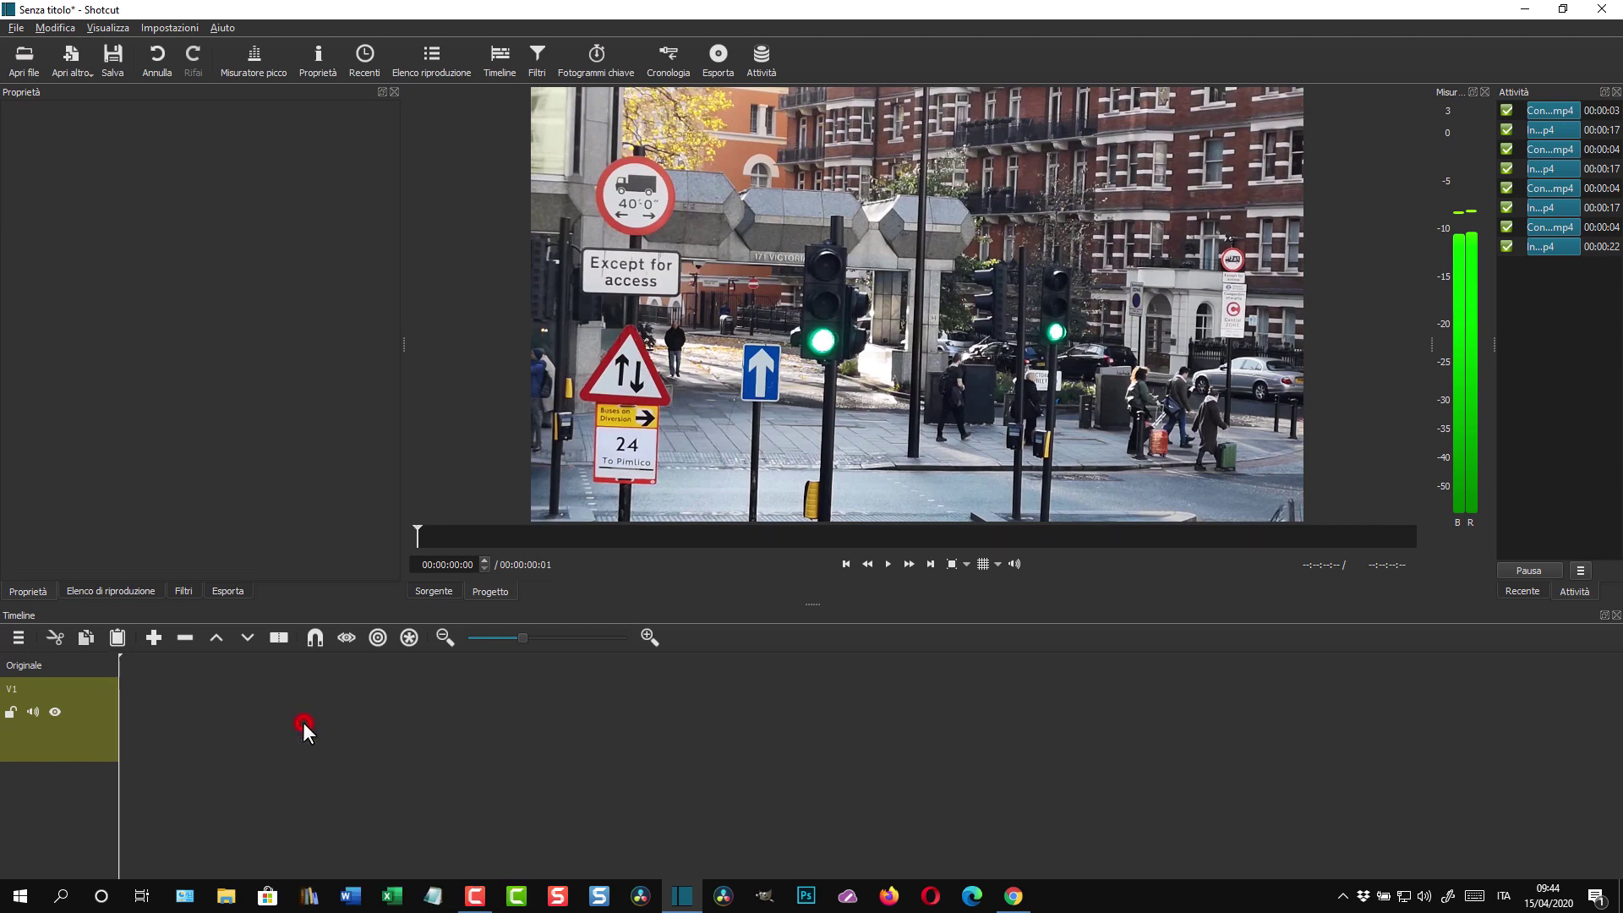
pyautogui.click(418, 69)
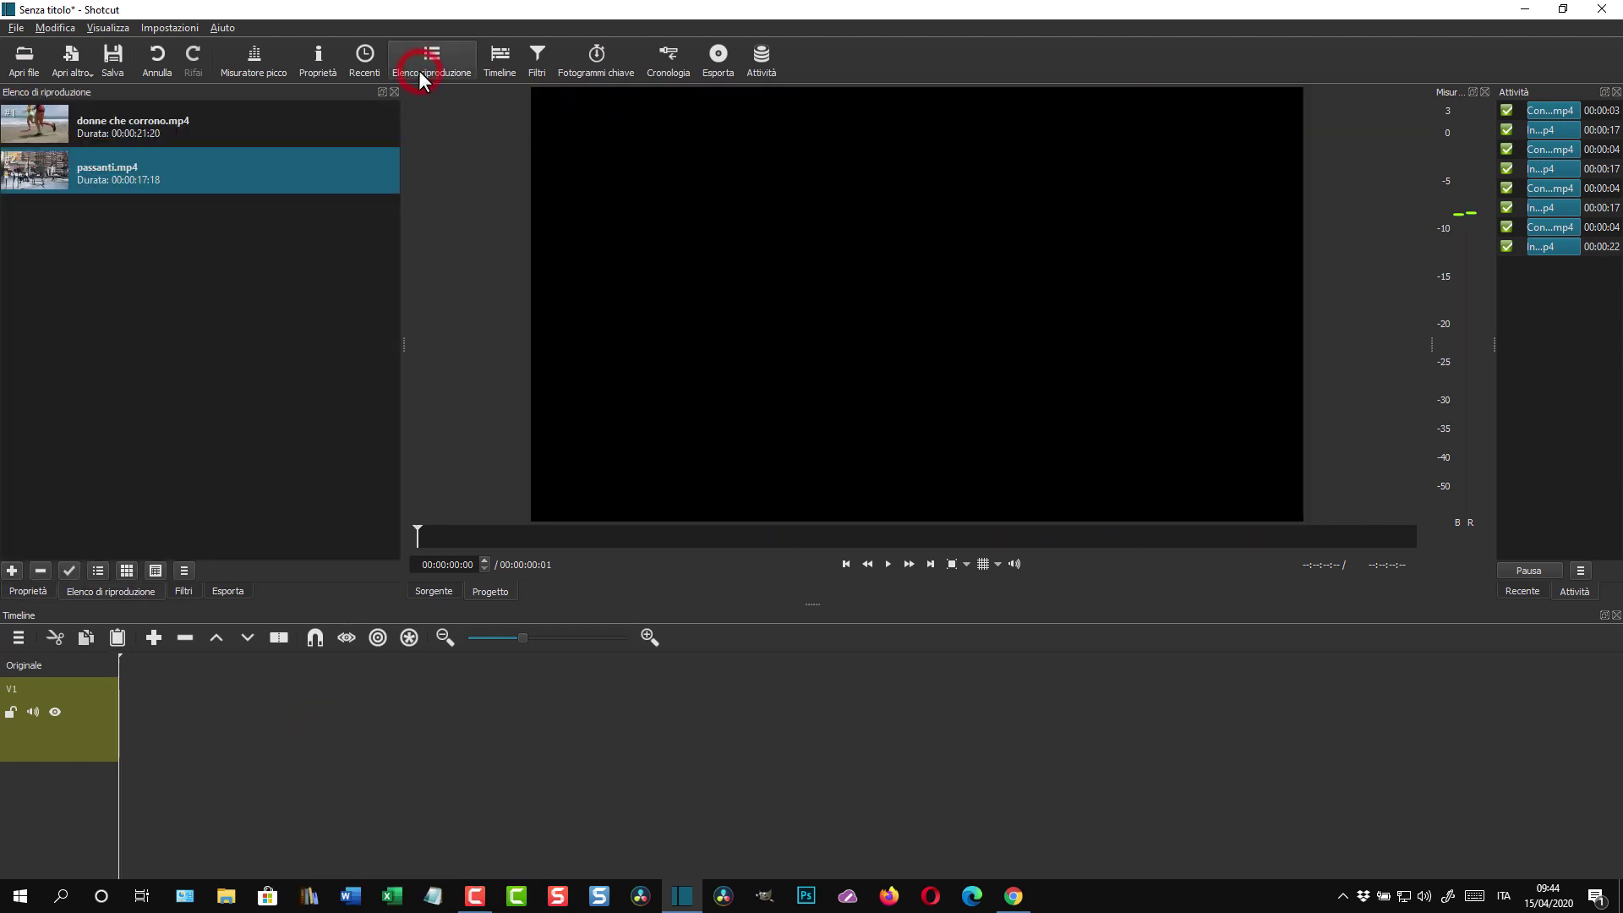
pyautogui.moveTo(59, 173); pyautogui.dragTo(200, 717)
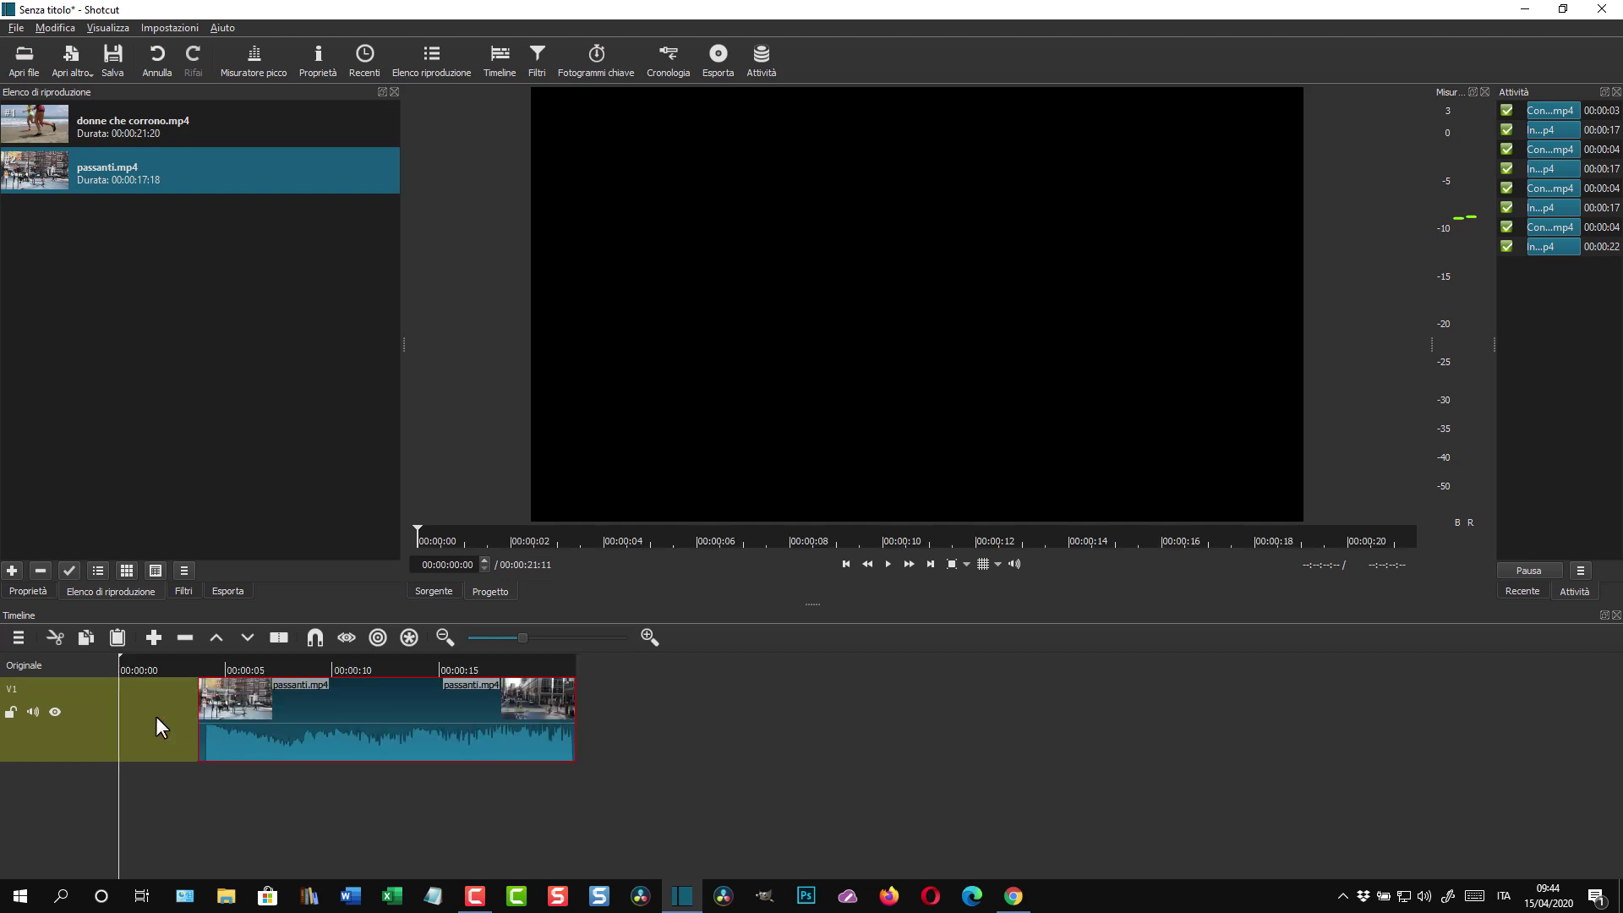
pyautogui.rightClick(155, 713)
pyautogui.click(174, 720)
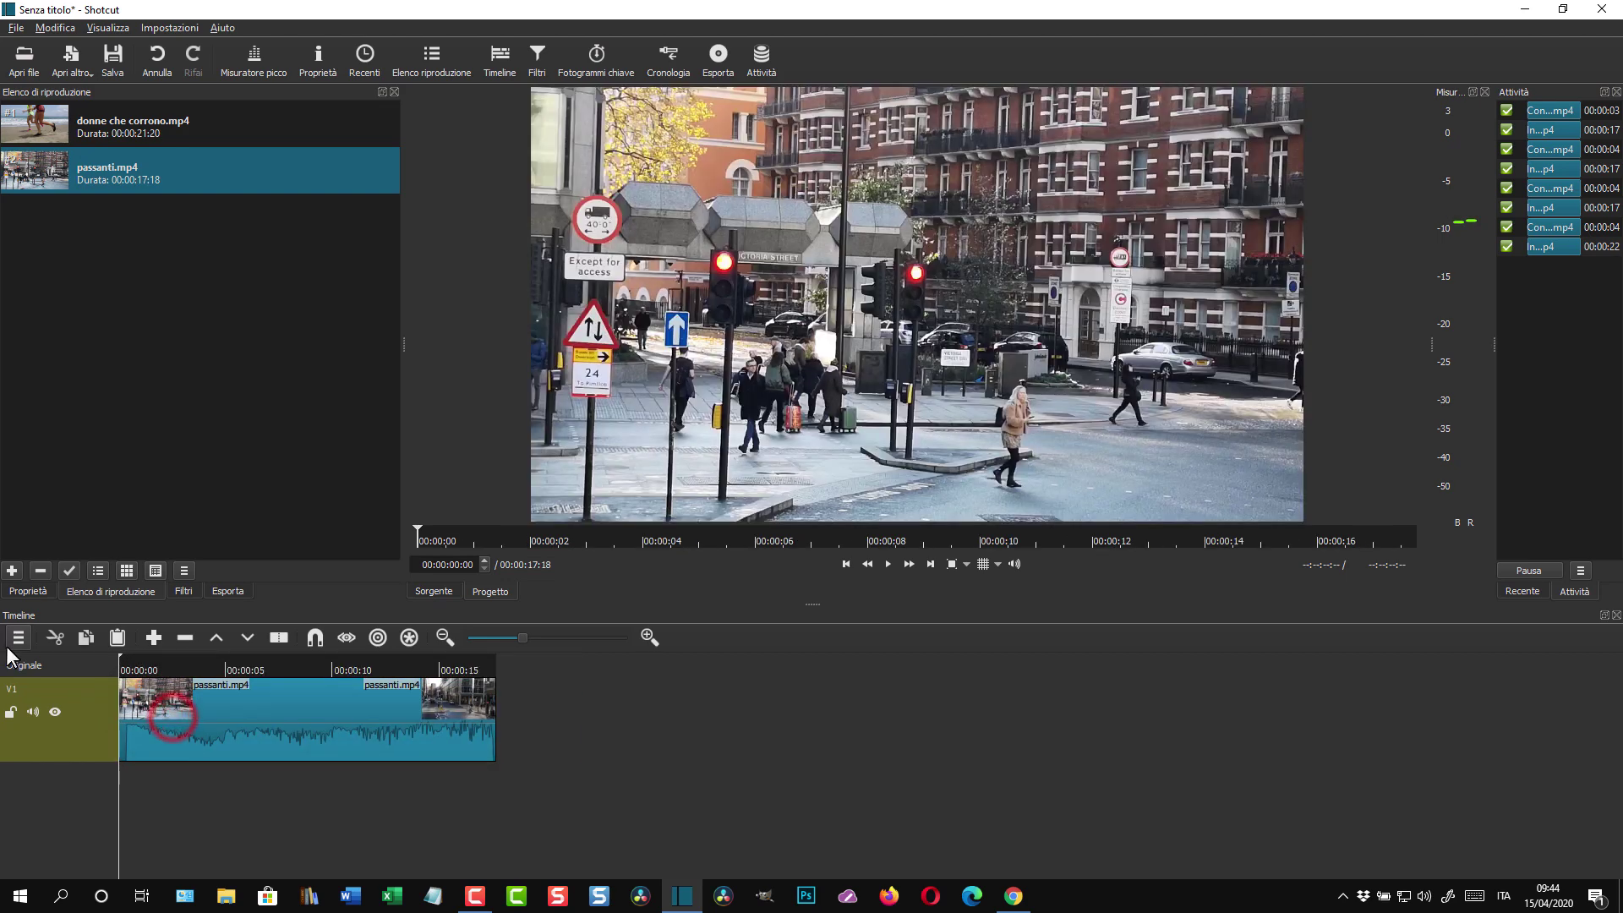
# - Briefly play passanti.mp4 on the timeline and split it at 00:00:04:06 and 00:00:09:09
pyautogui.click(888, 564)
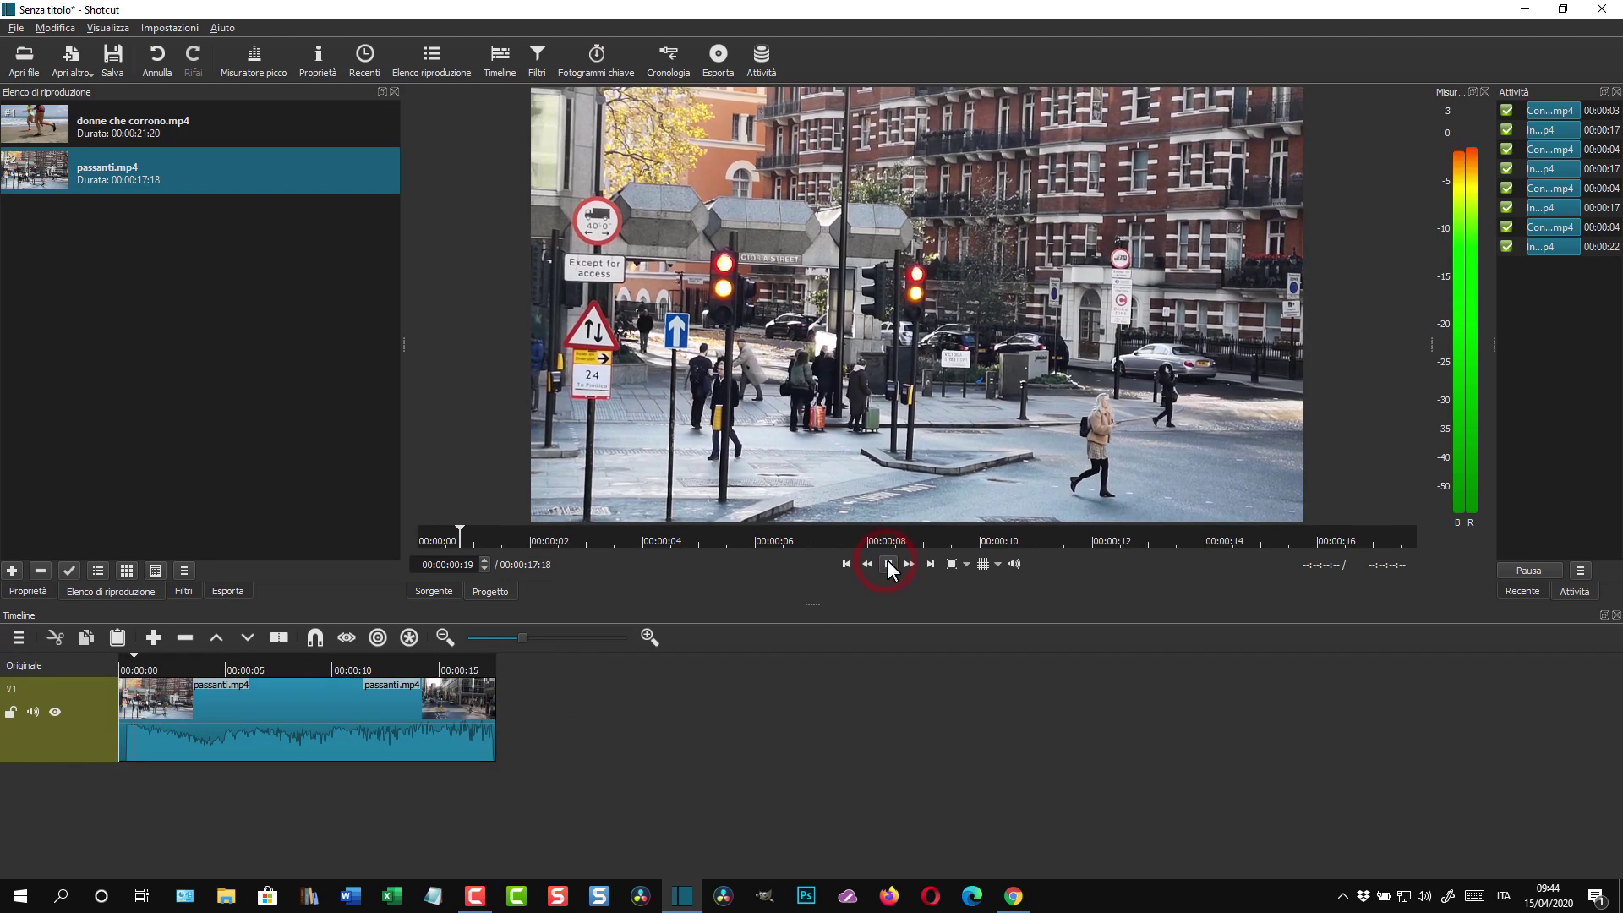
pyautogui.click(892, 563)
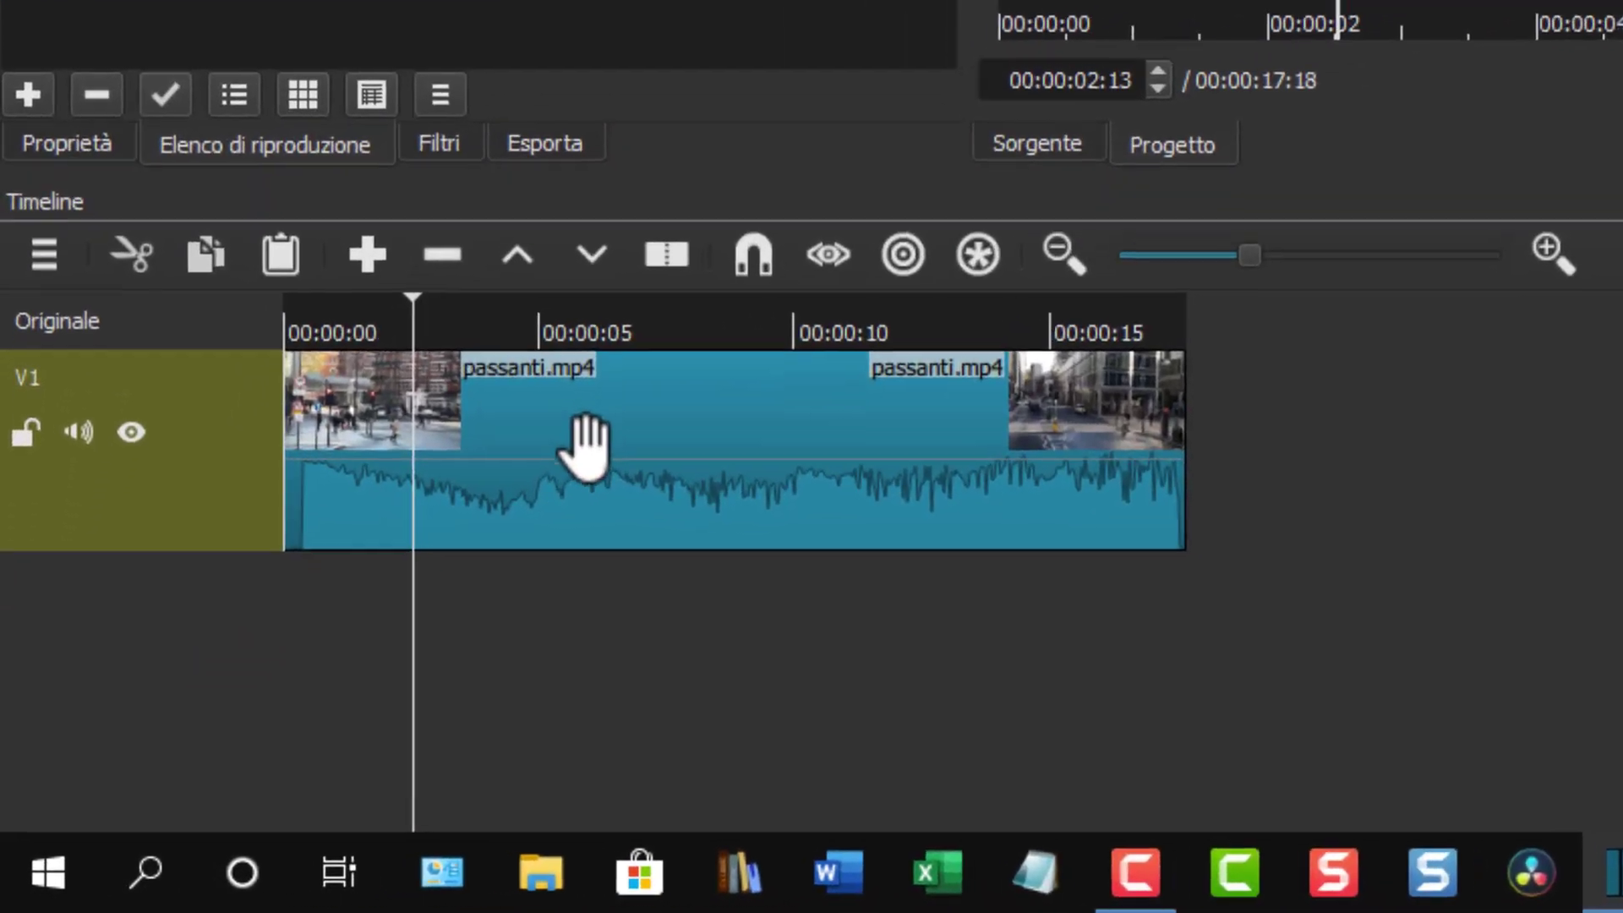
pyautogui.click(597, 440)
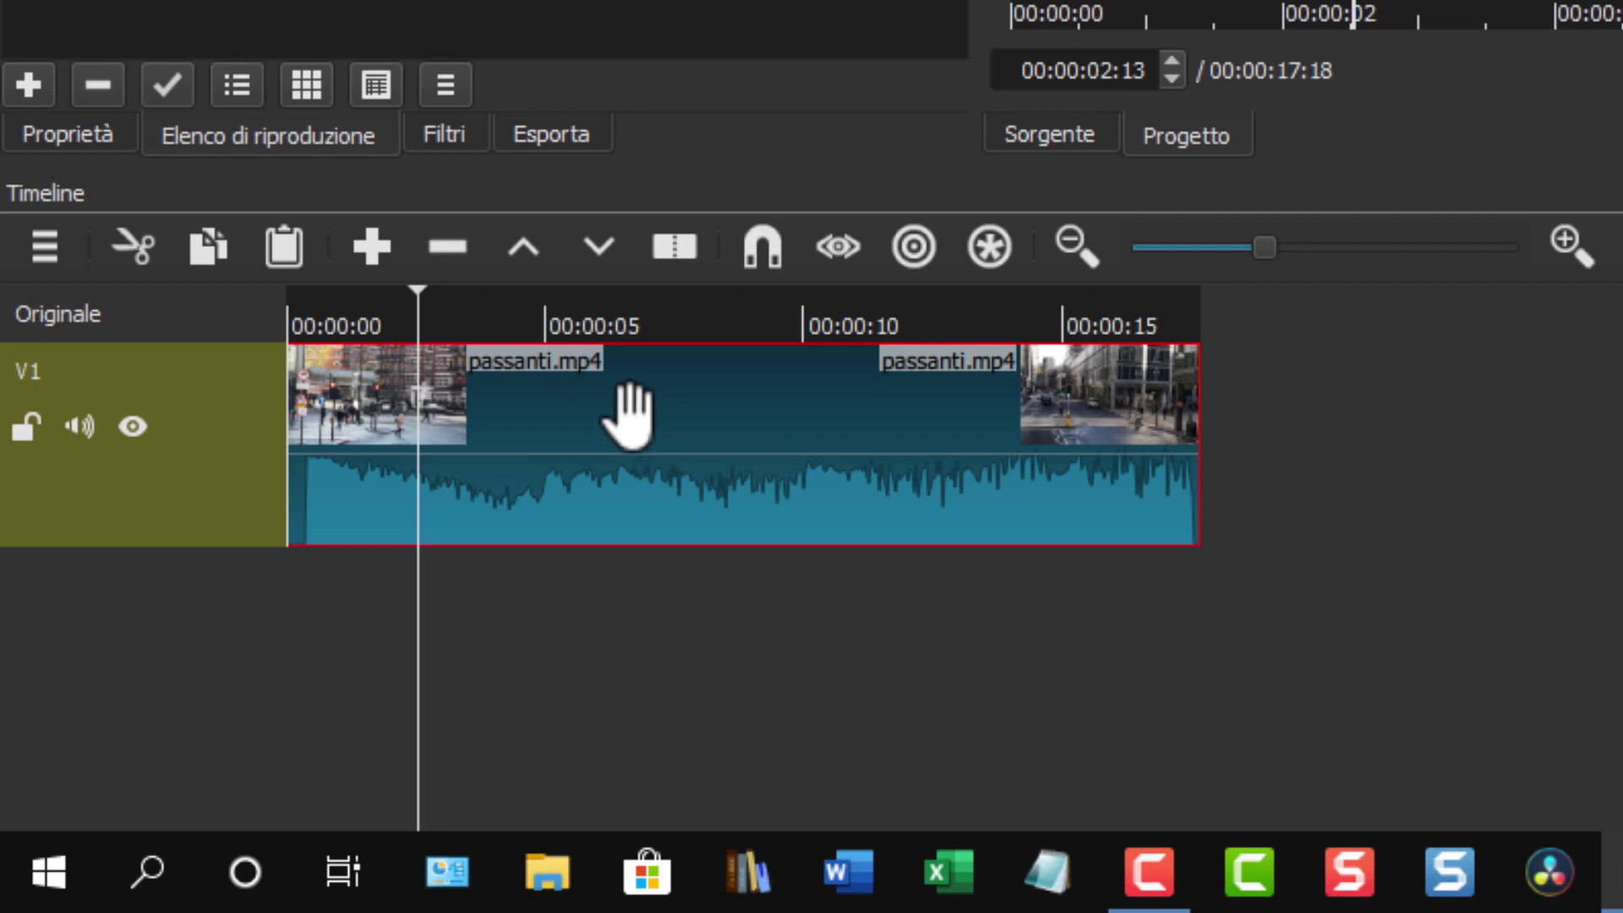
pyautogui.moveTo(418, 300); pyautogui.dragTo(512, 304)
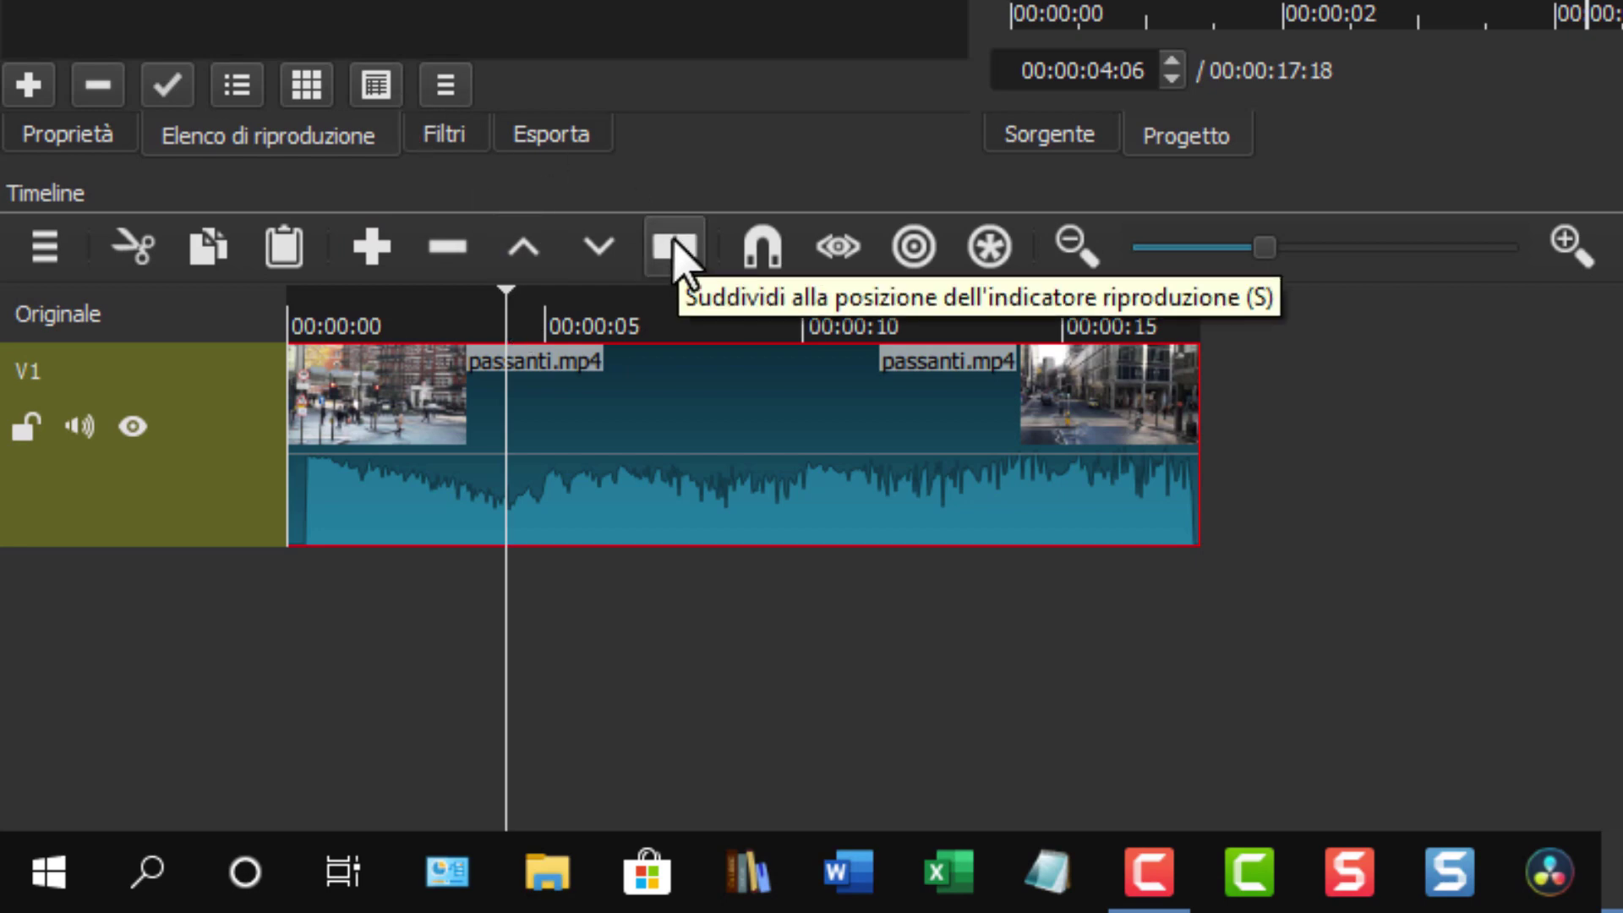
pyautogui.click(674, 245)
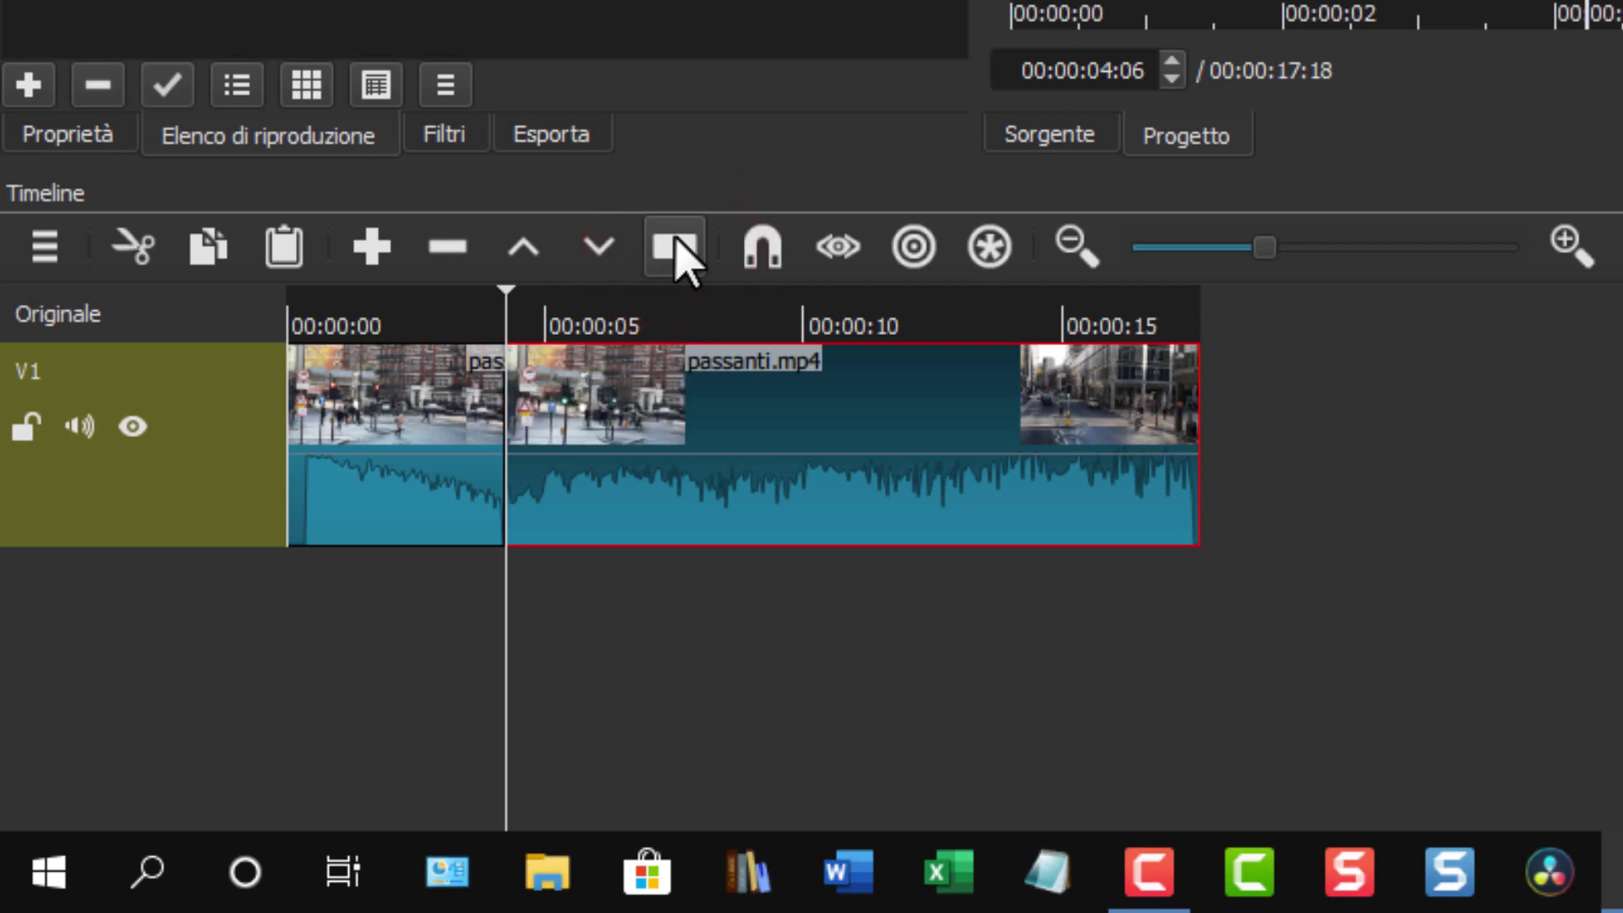
pyautogui.moveTo(514, 311); pyautogui.dragTo(771, 331)
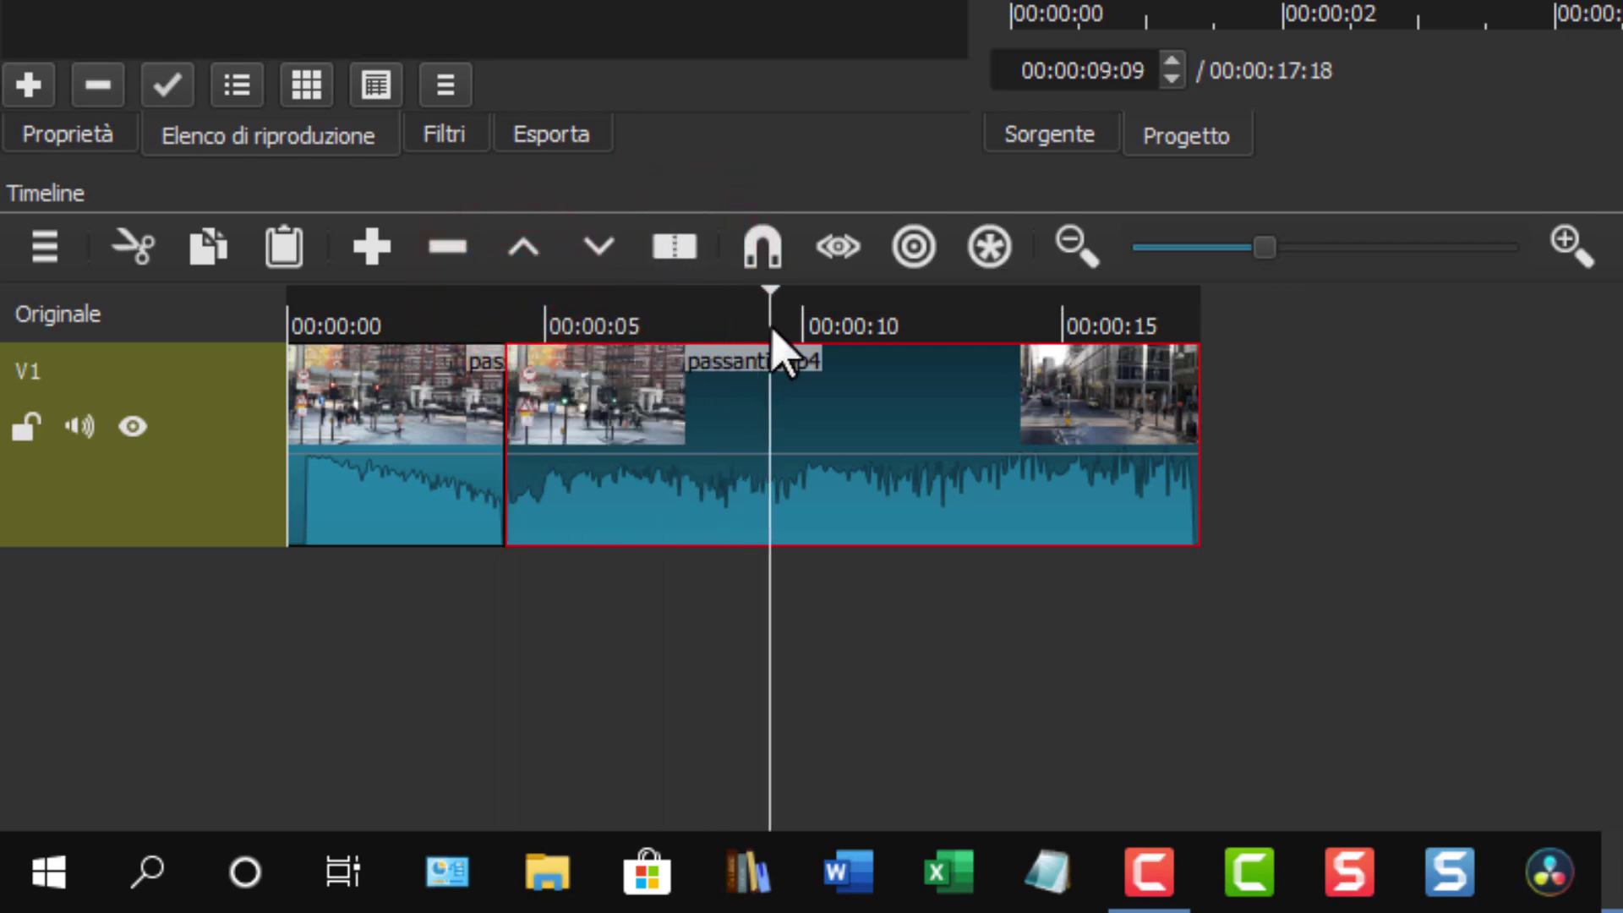
pyautogui.click(676, 250)
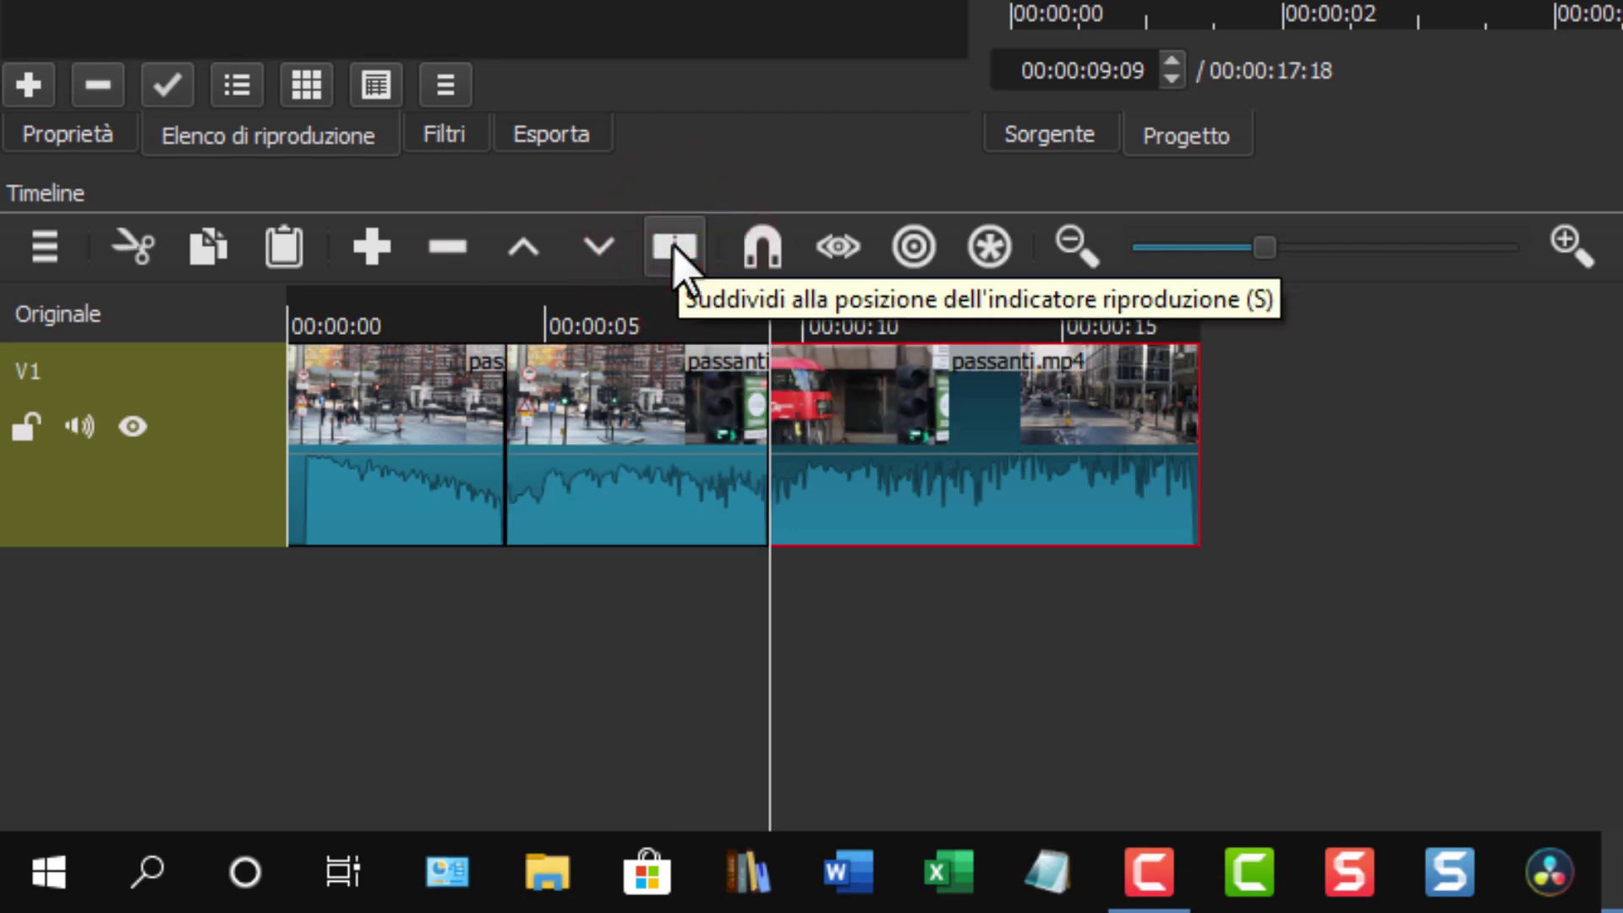
# - Shift the last segment to start at about 15.7 seconds, and paste a copy of the middle segment at 00:00:09:09
pyautogui.moveTo(1014, 474); pyautogui.dragTo(1349, 499)
pyautogui.click(596, 422)
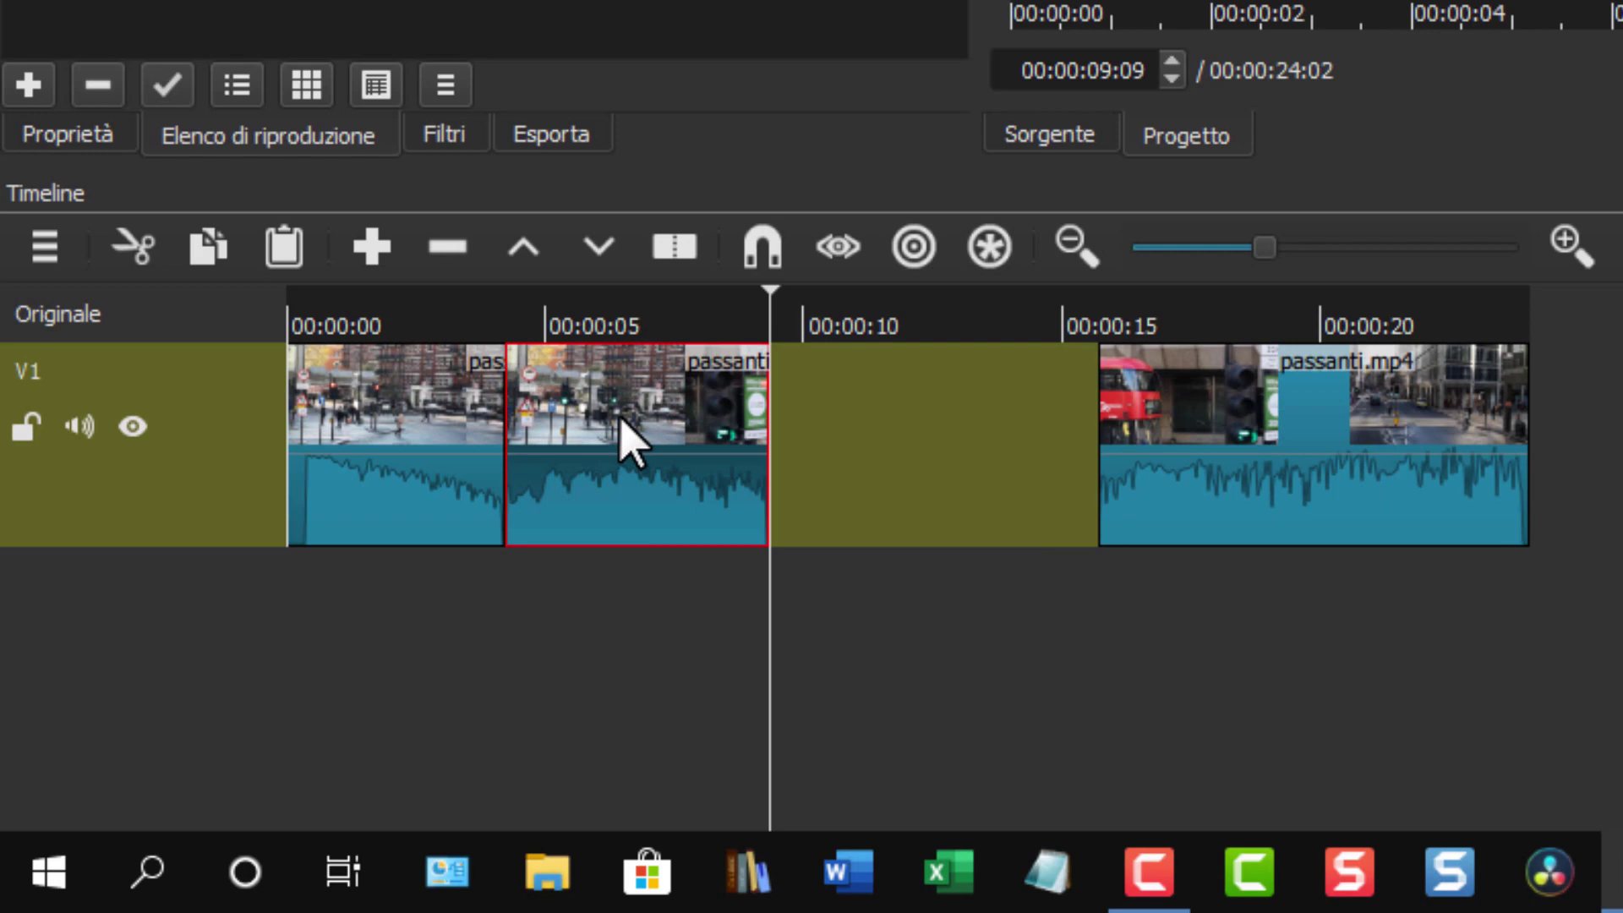
pyautogui.rightClick(621, 416)
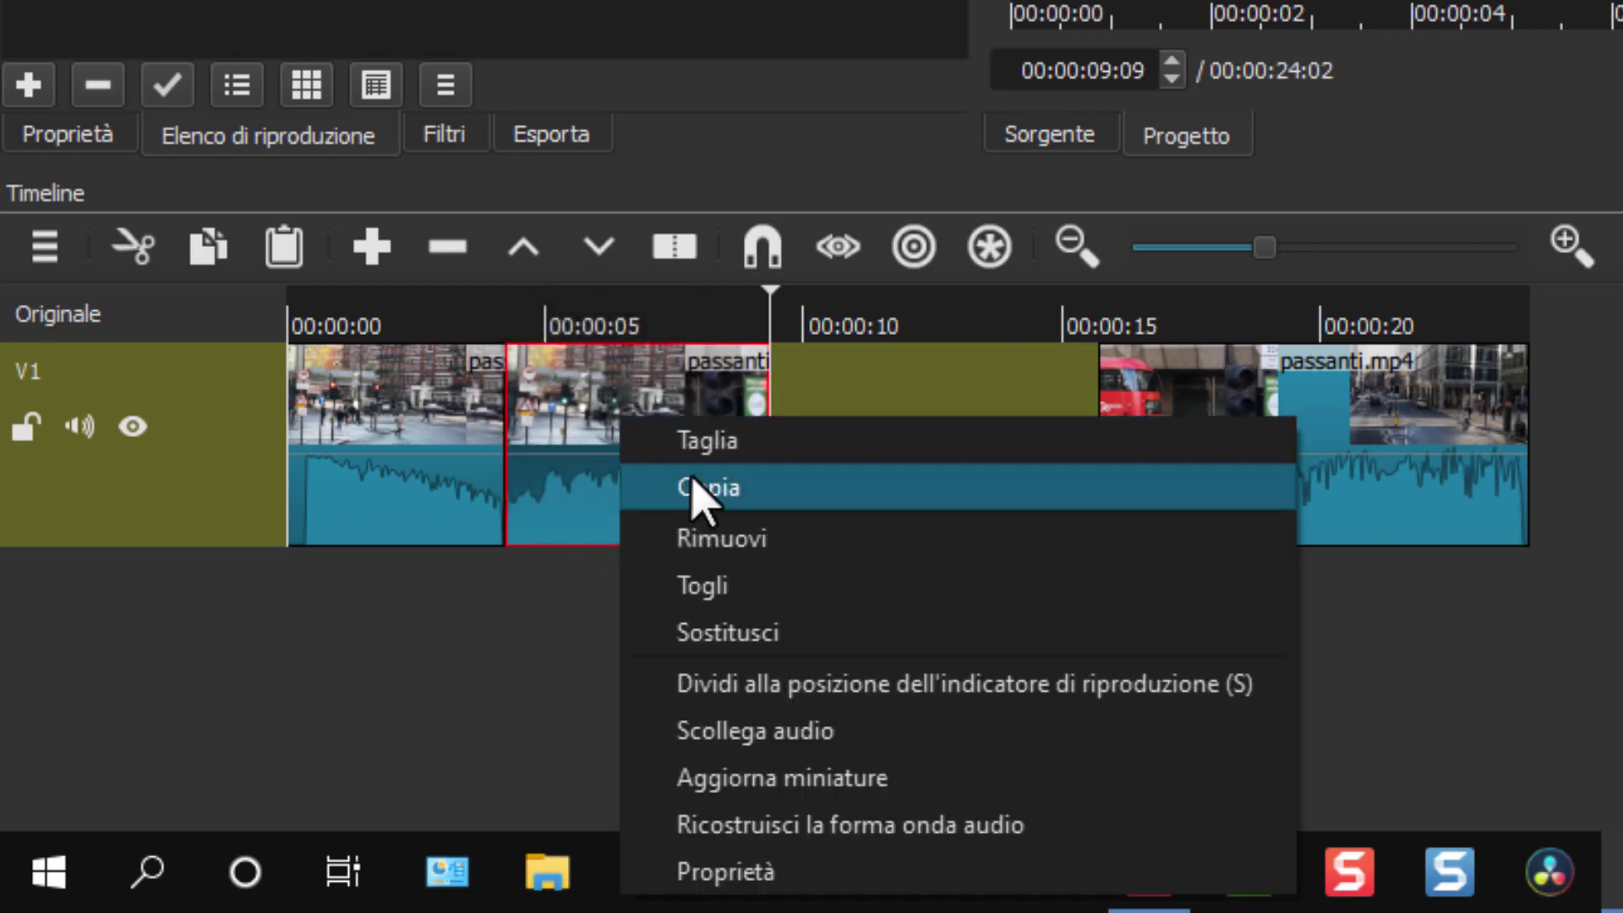
pyautogui.click(707, 494)
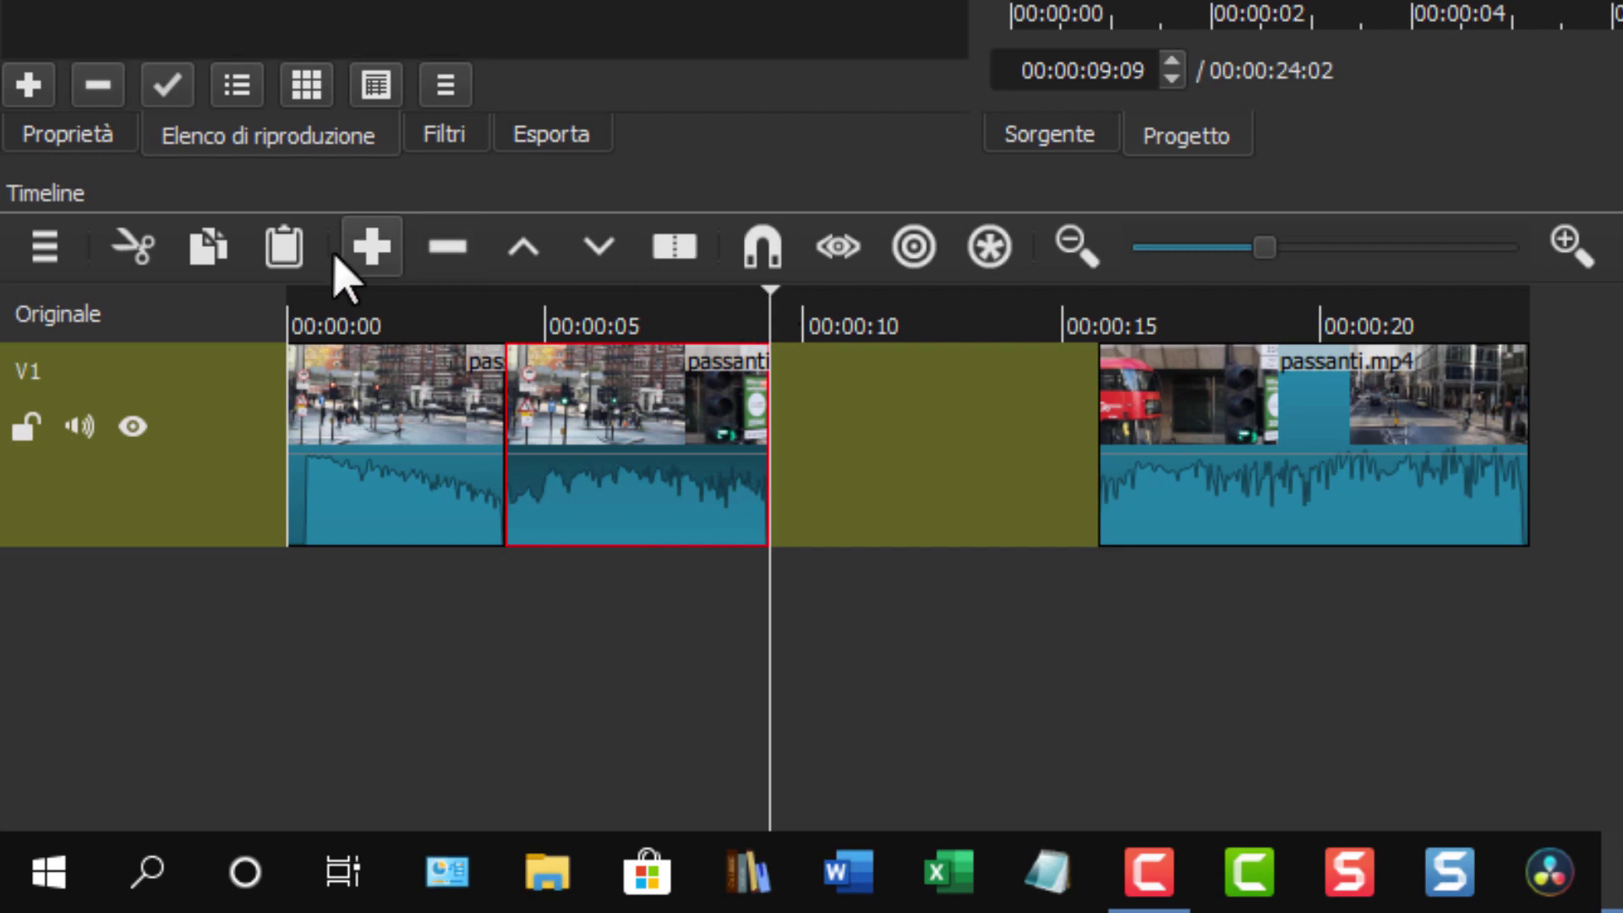
pyautogui.click(283, 245)
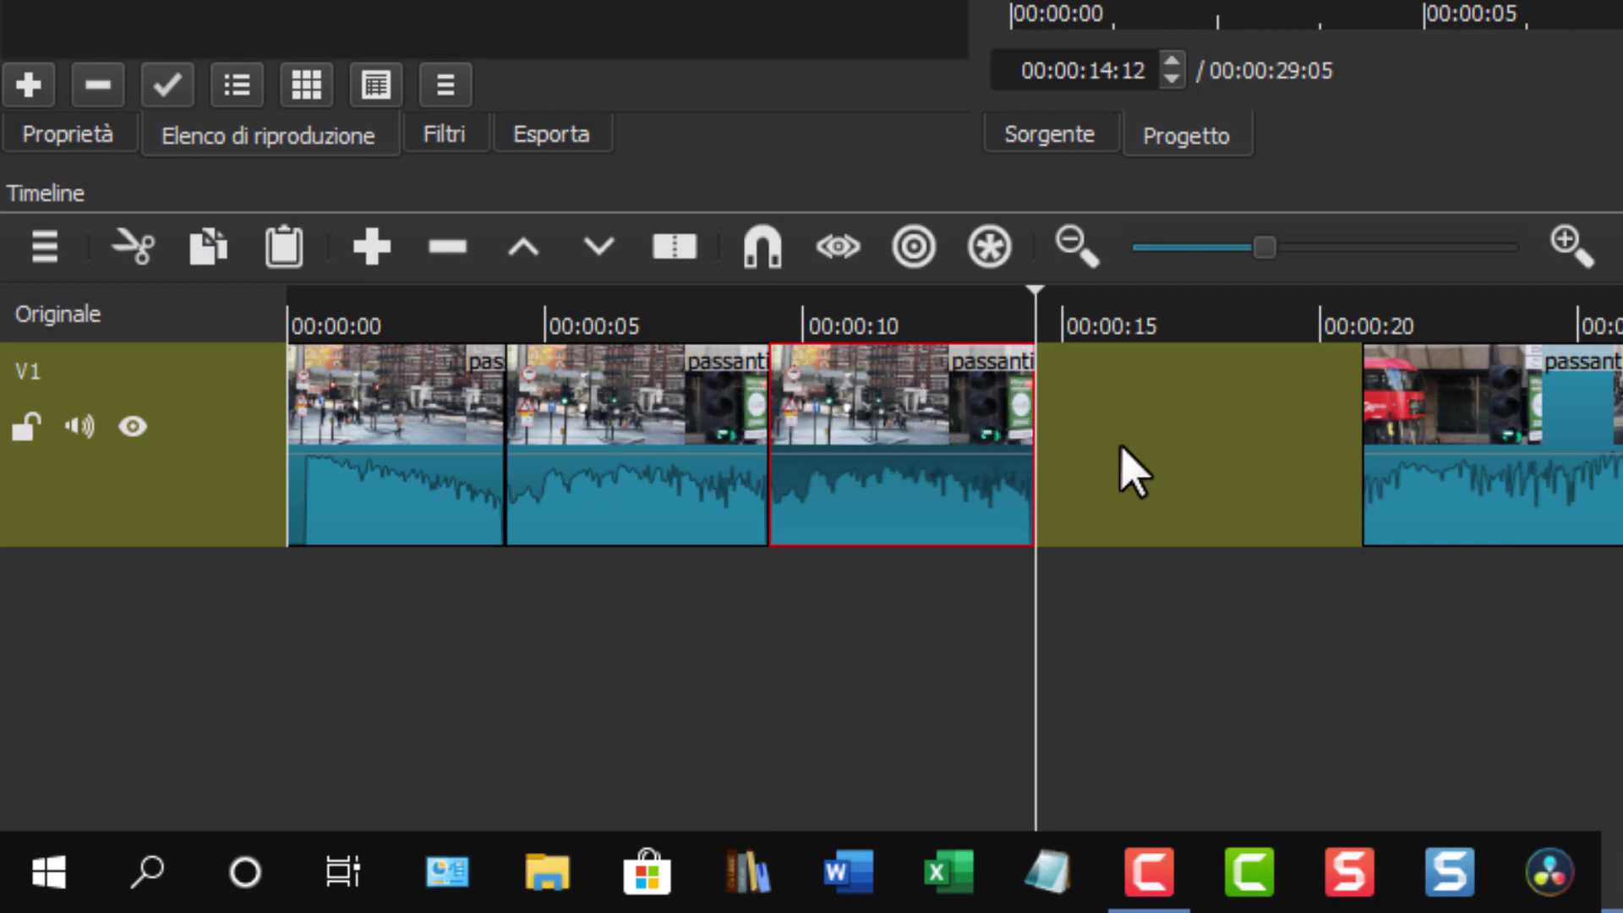
# - Remove the empty gap before the last segment on V1 and move the playhead to 00:00:06:06
pyautogui.rightClick(1143, 431)
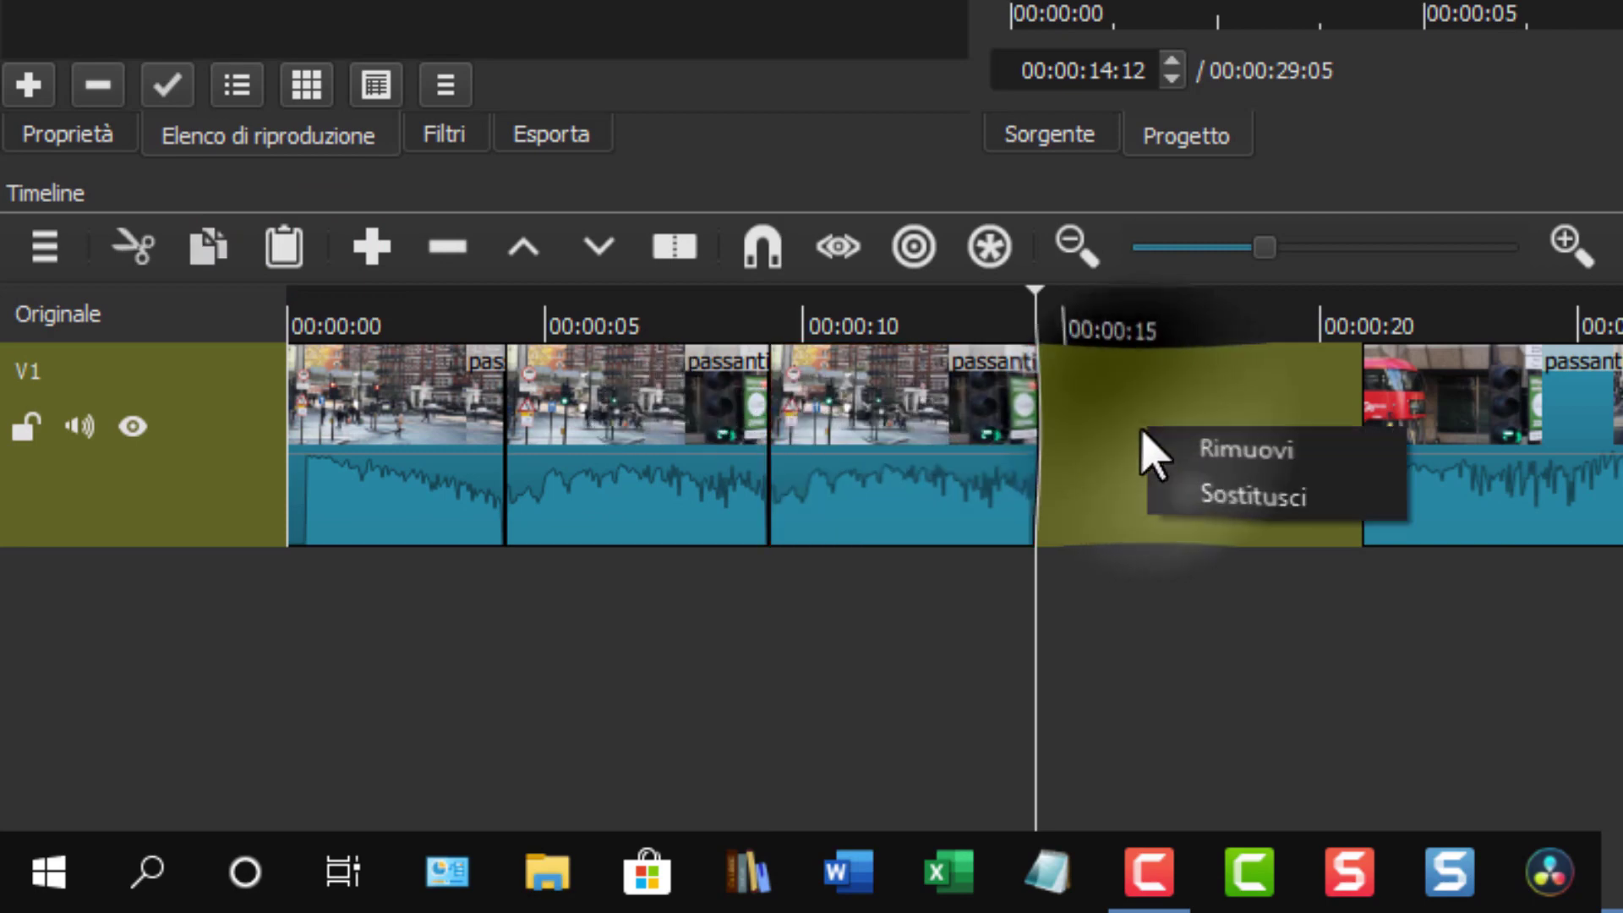
pyautogui.click(1200, 455)
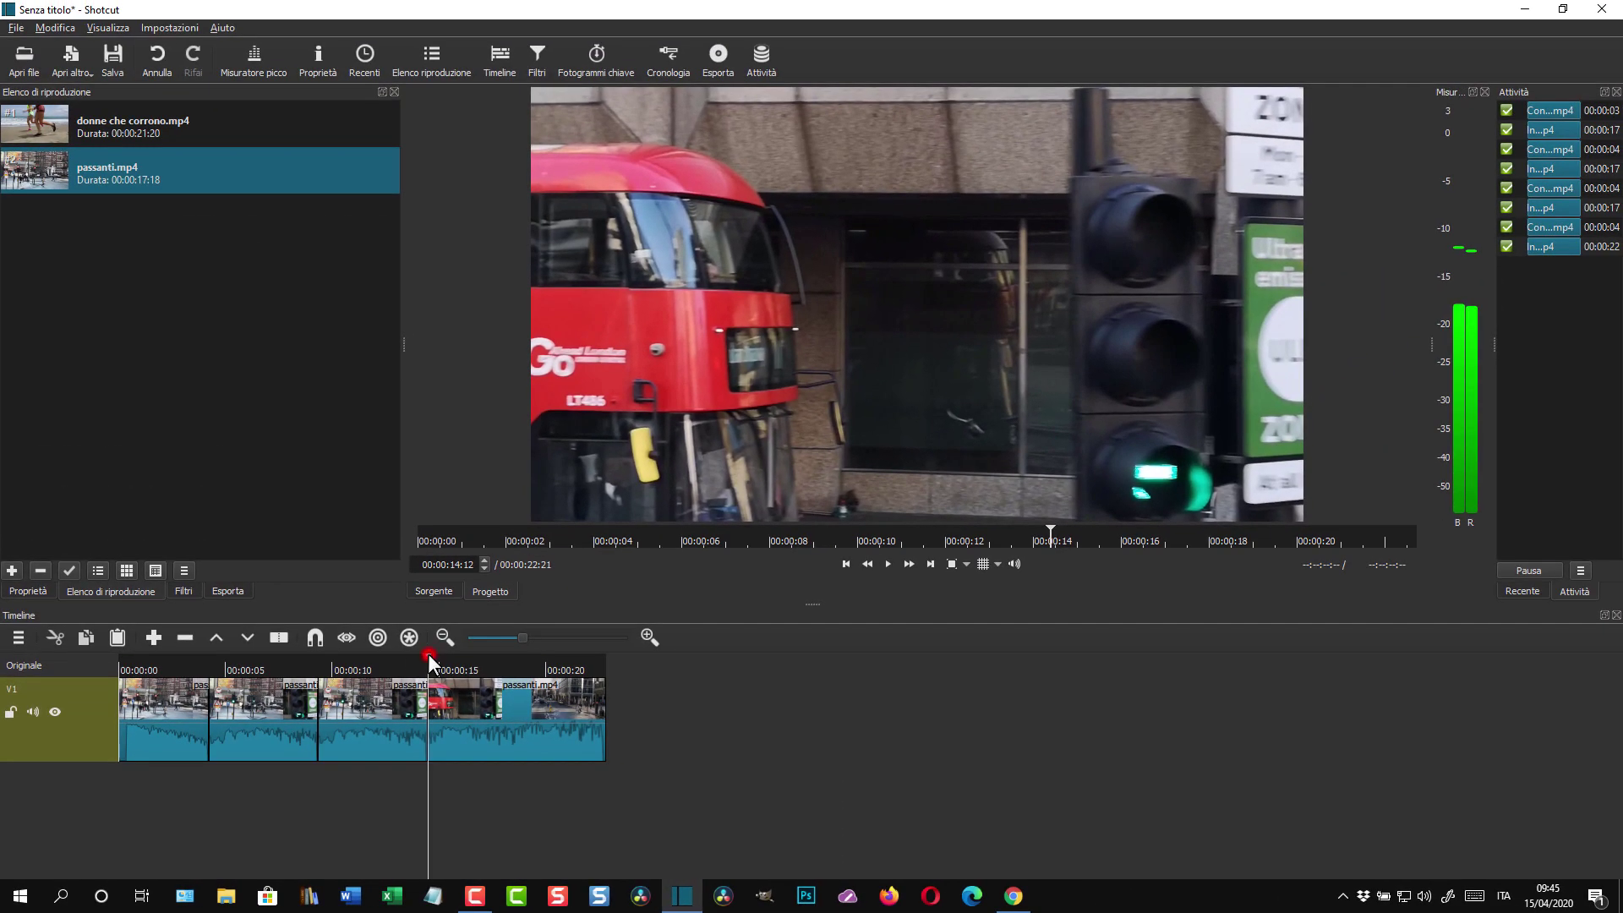
pyautogui.moveTo(536, 586); pyautogui.dragTo(317, 605)
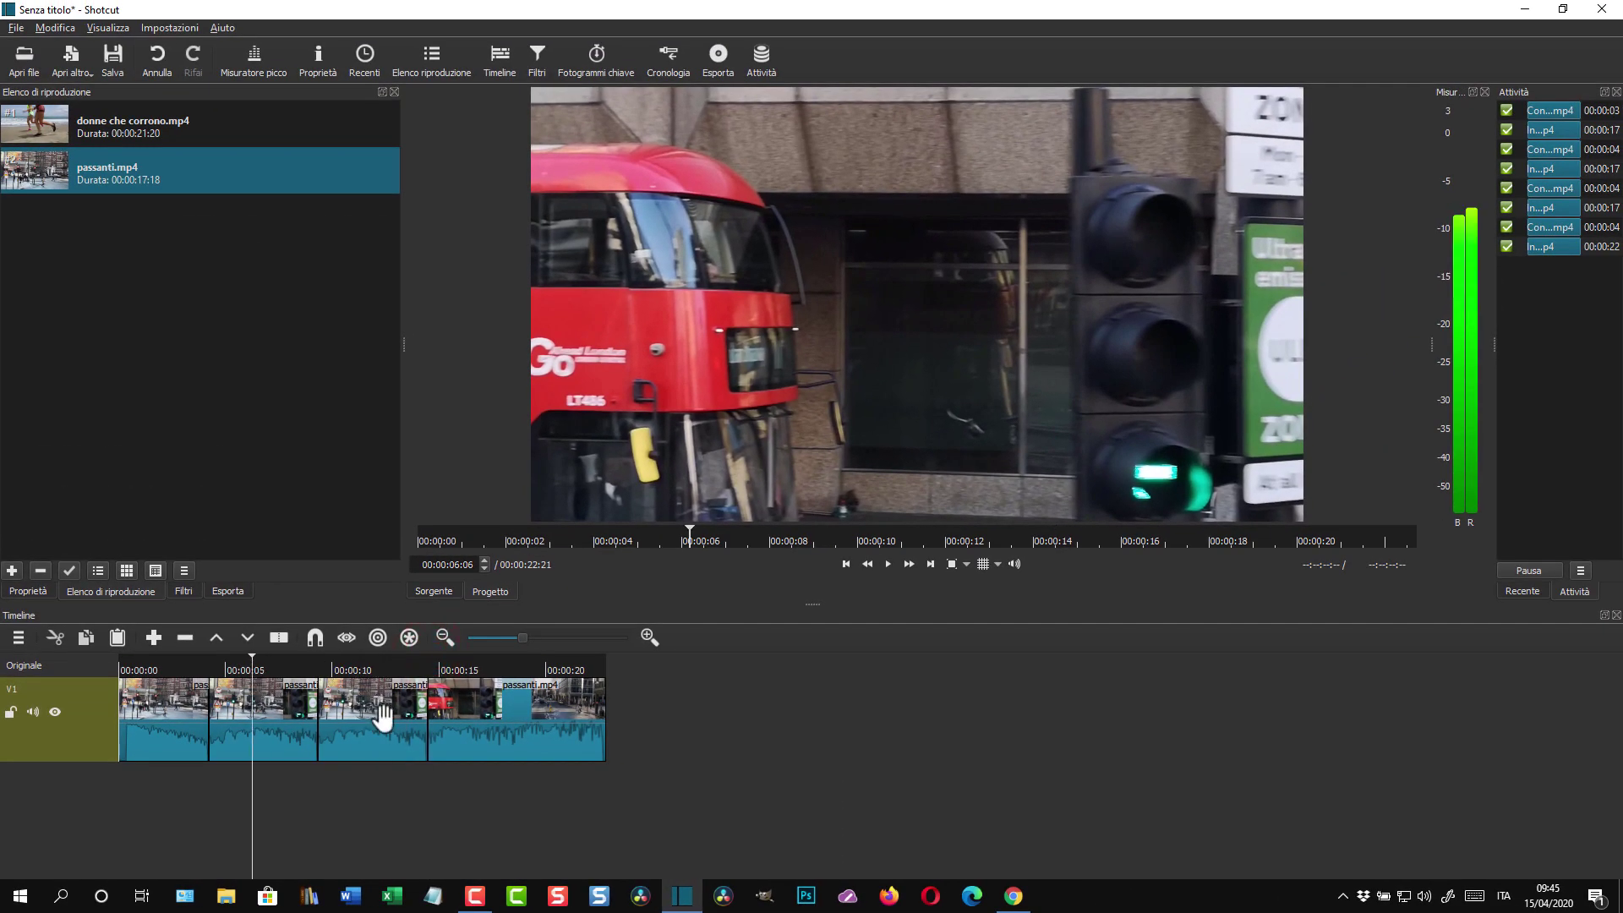
# - Detach the audio from the pasted segment, the third one on track V1
pyautogui.click(378, 712)
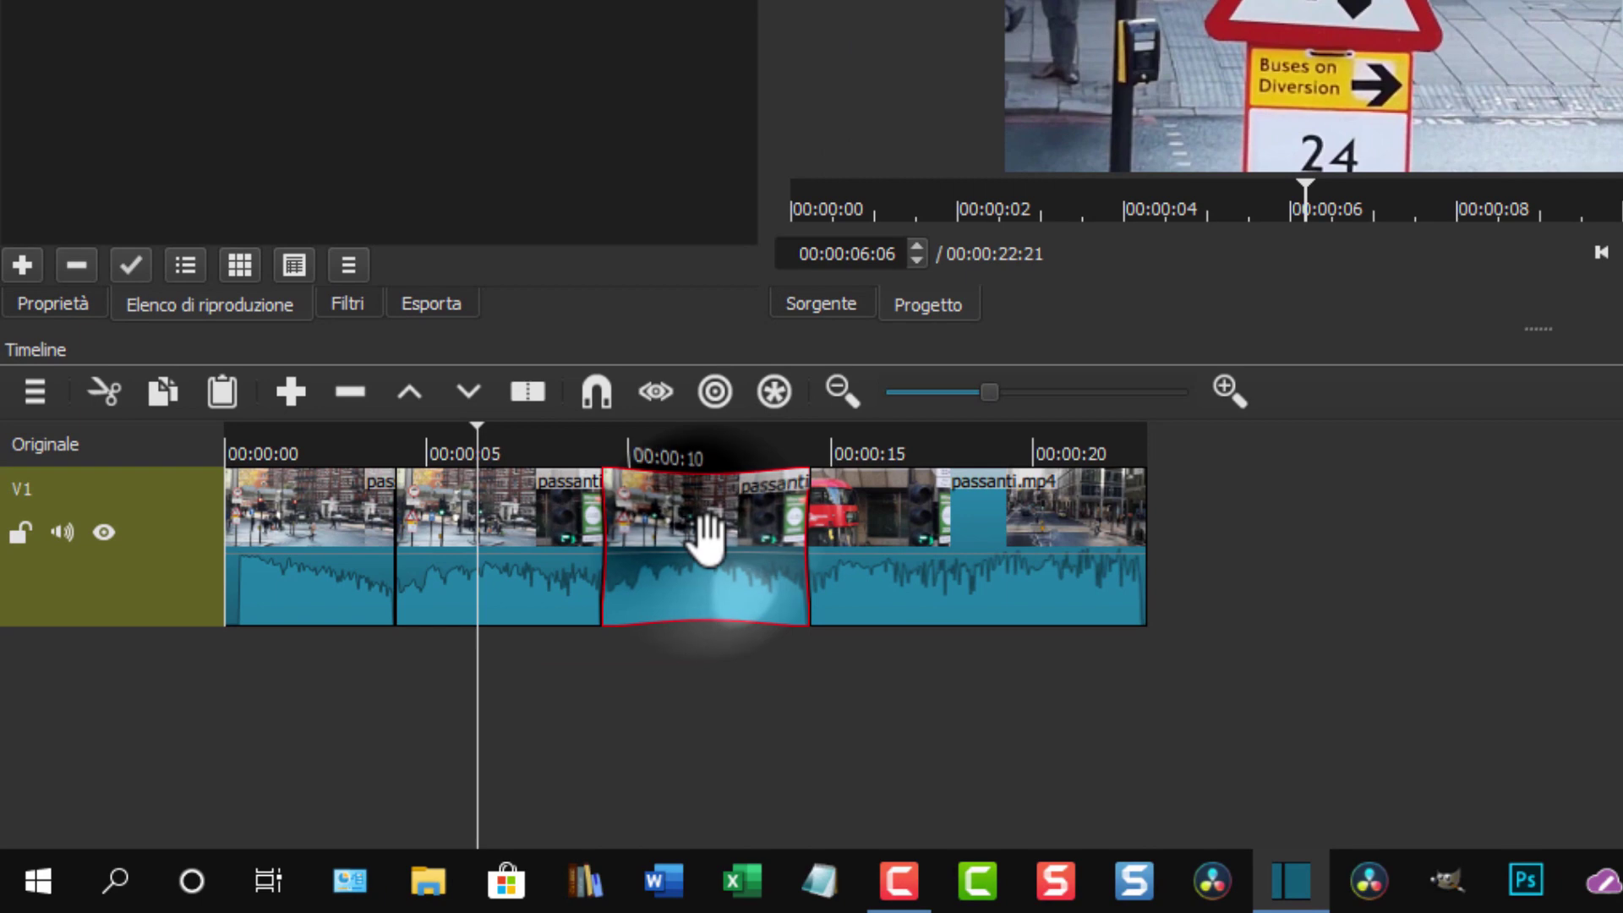
pyautogui.rightClick(369, 708)
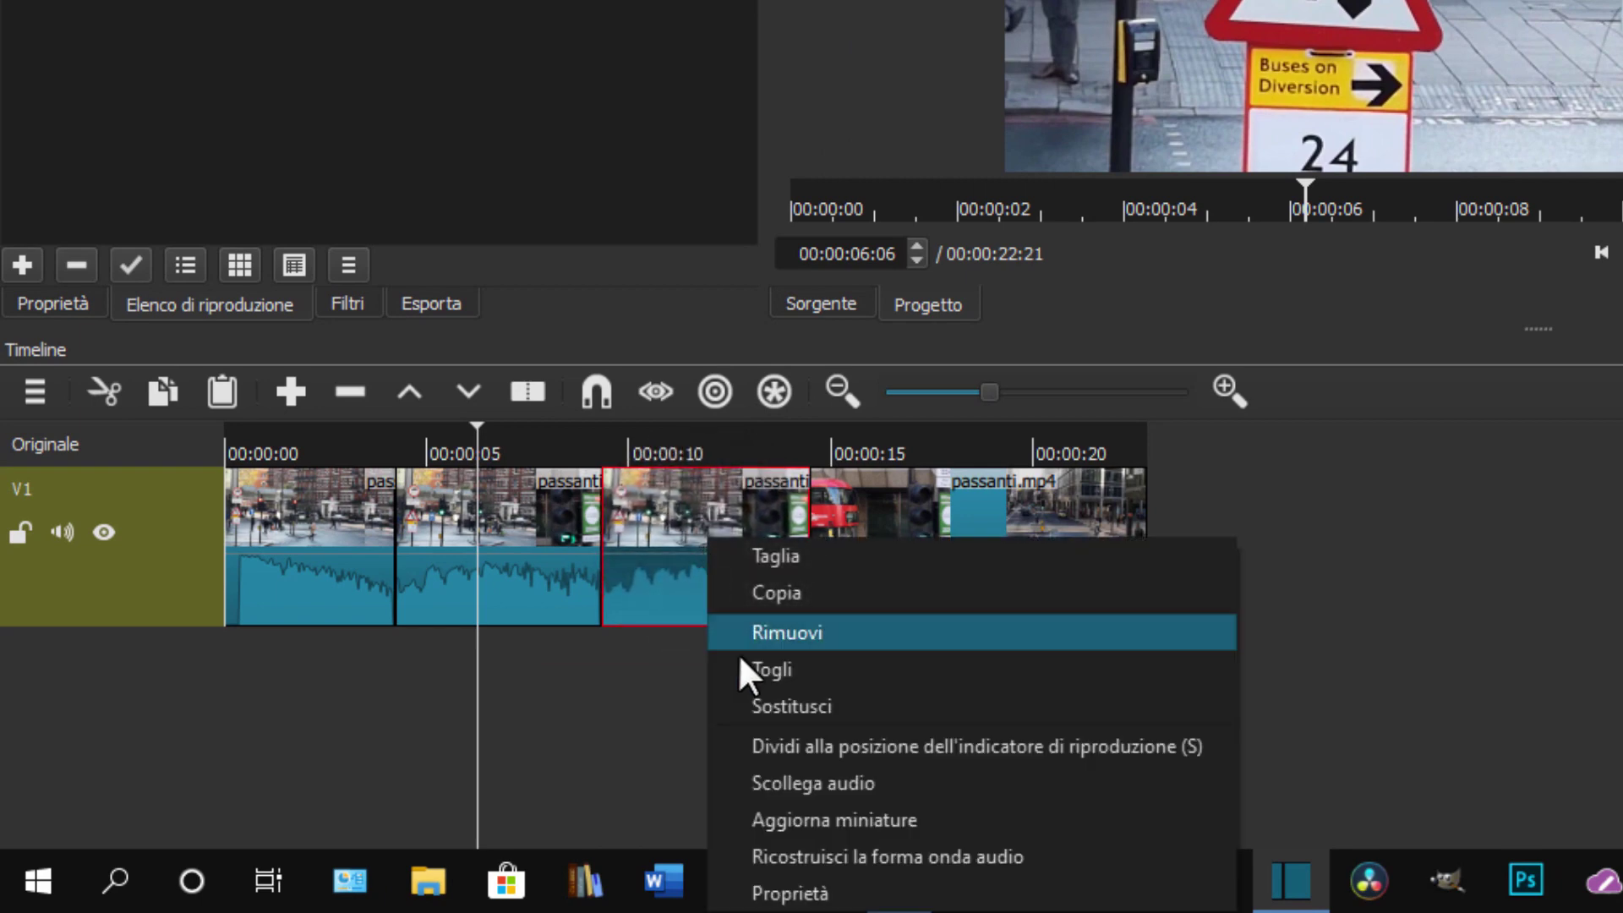
pyautogui.click(799, 774)
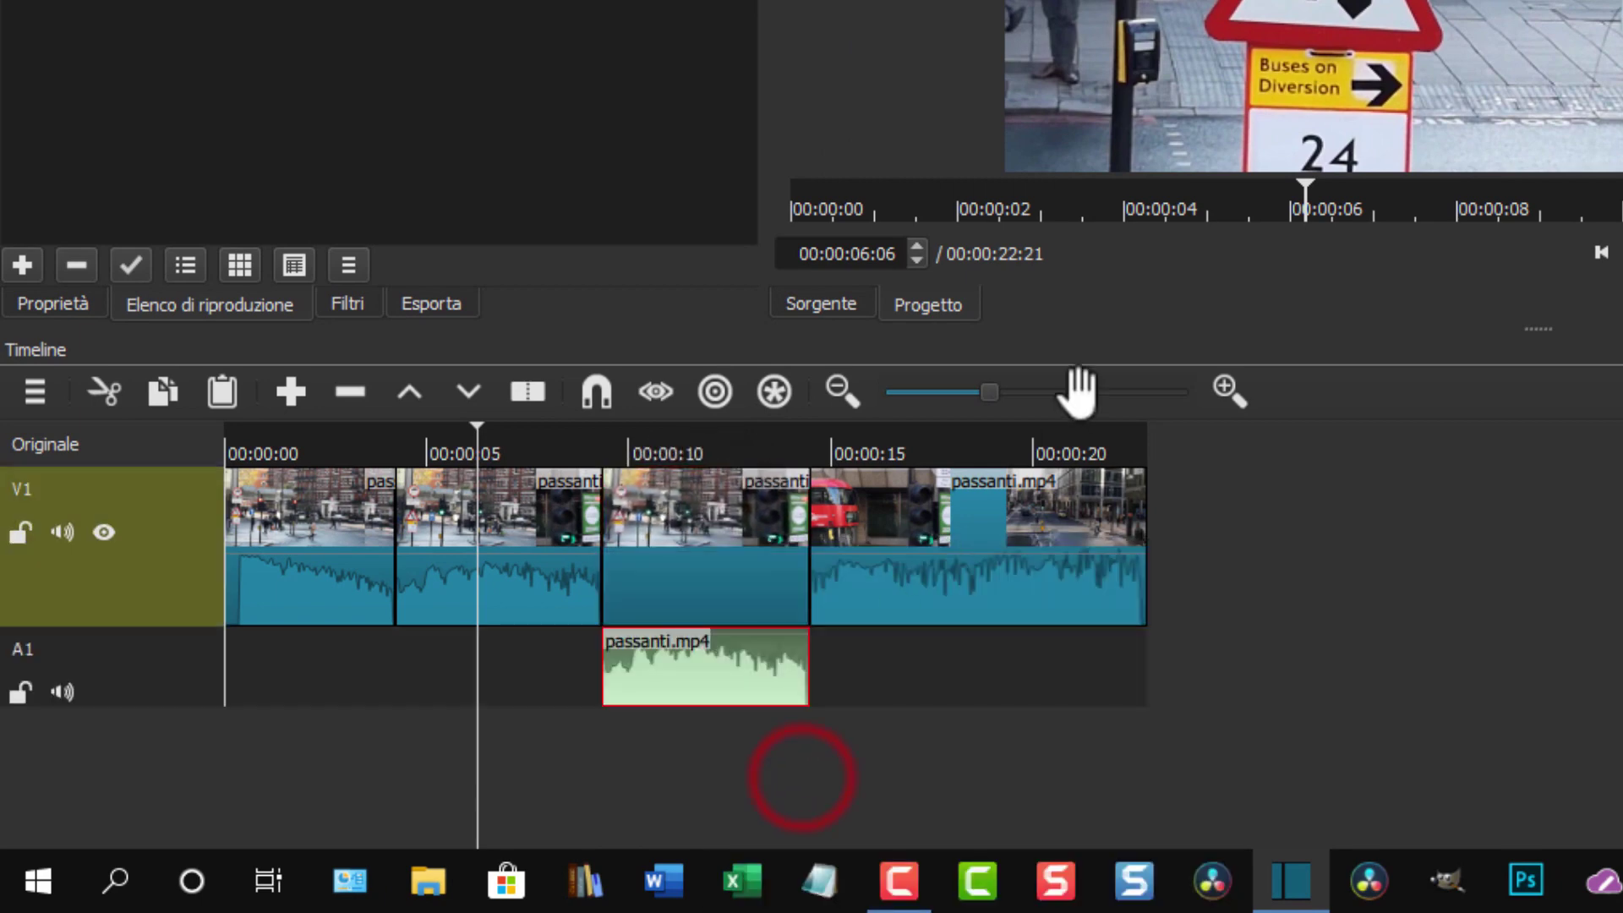
# - Lock track V1, cut the detached audio clip from track A1, and unlock V1 again
pyautogui.click(15, 528)
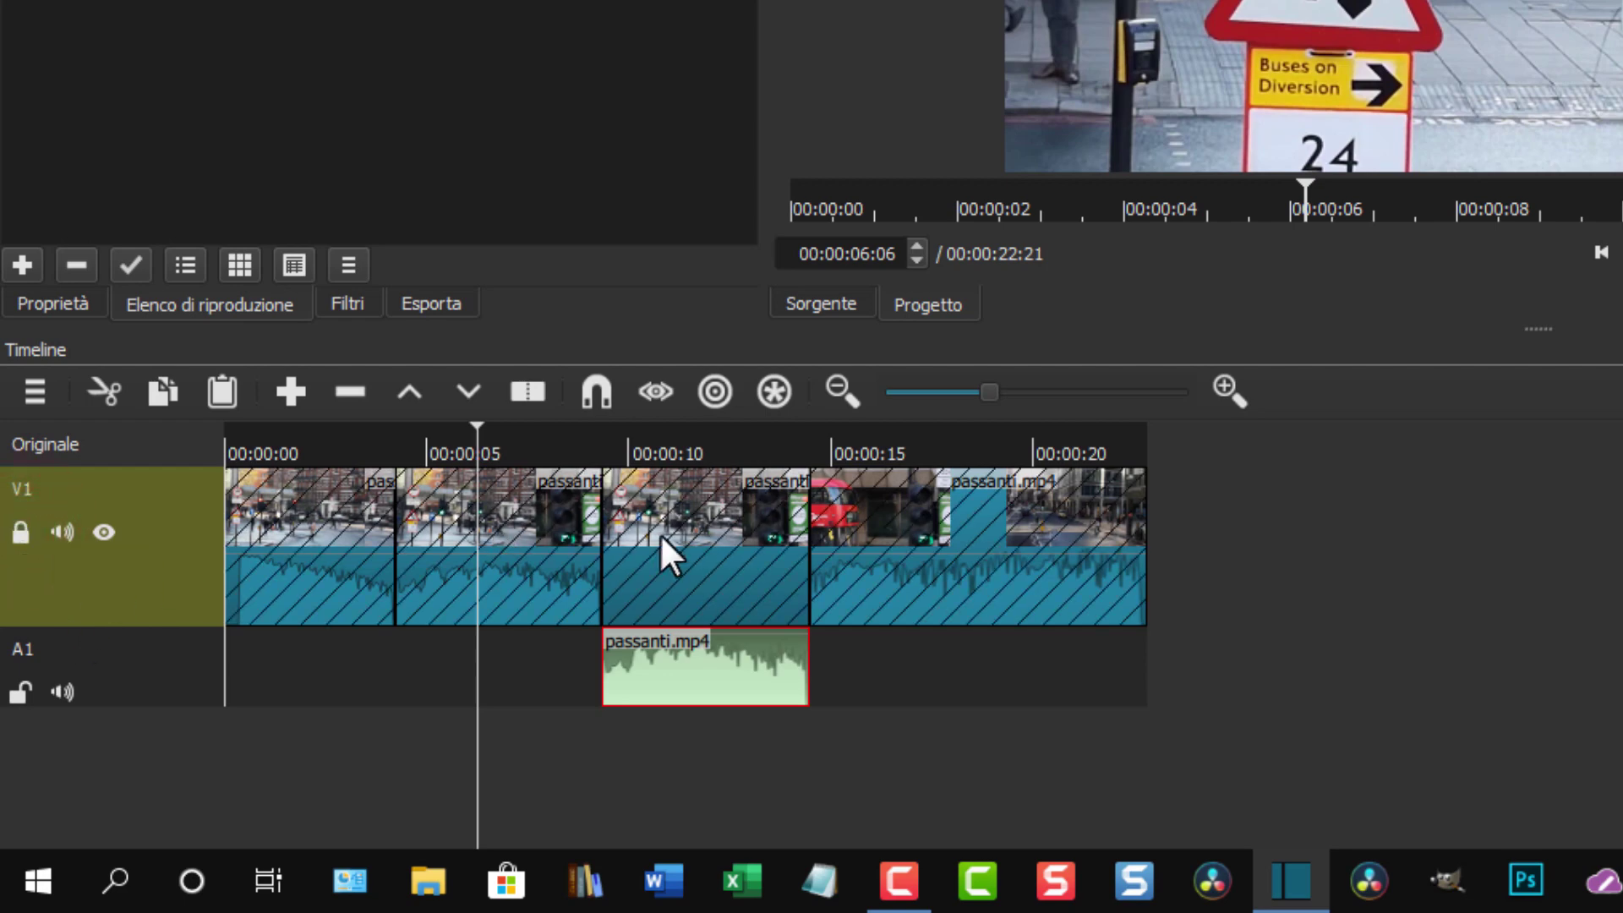
pyautogui.click(700, 681)
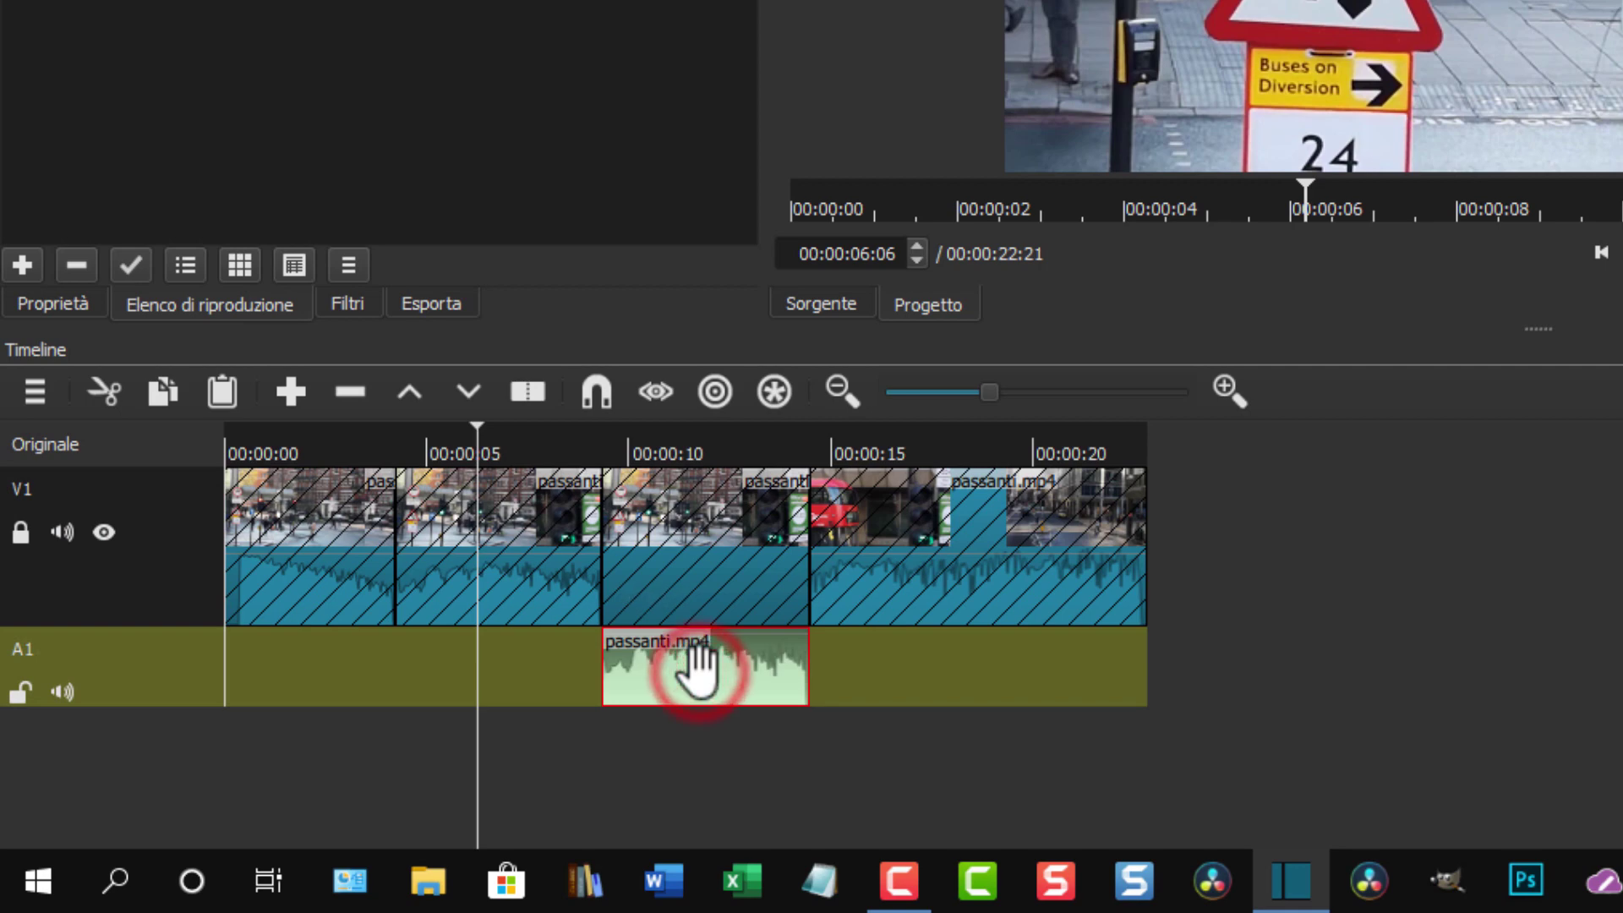
pyautogui.rightClick(699, 673)
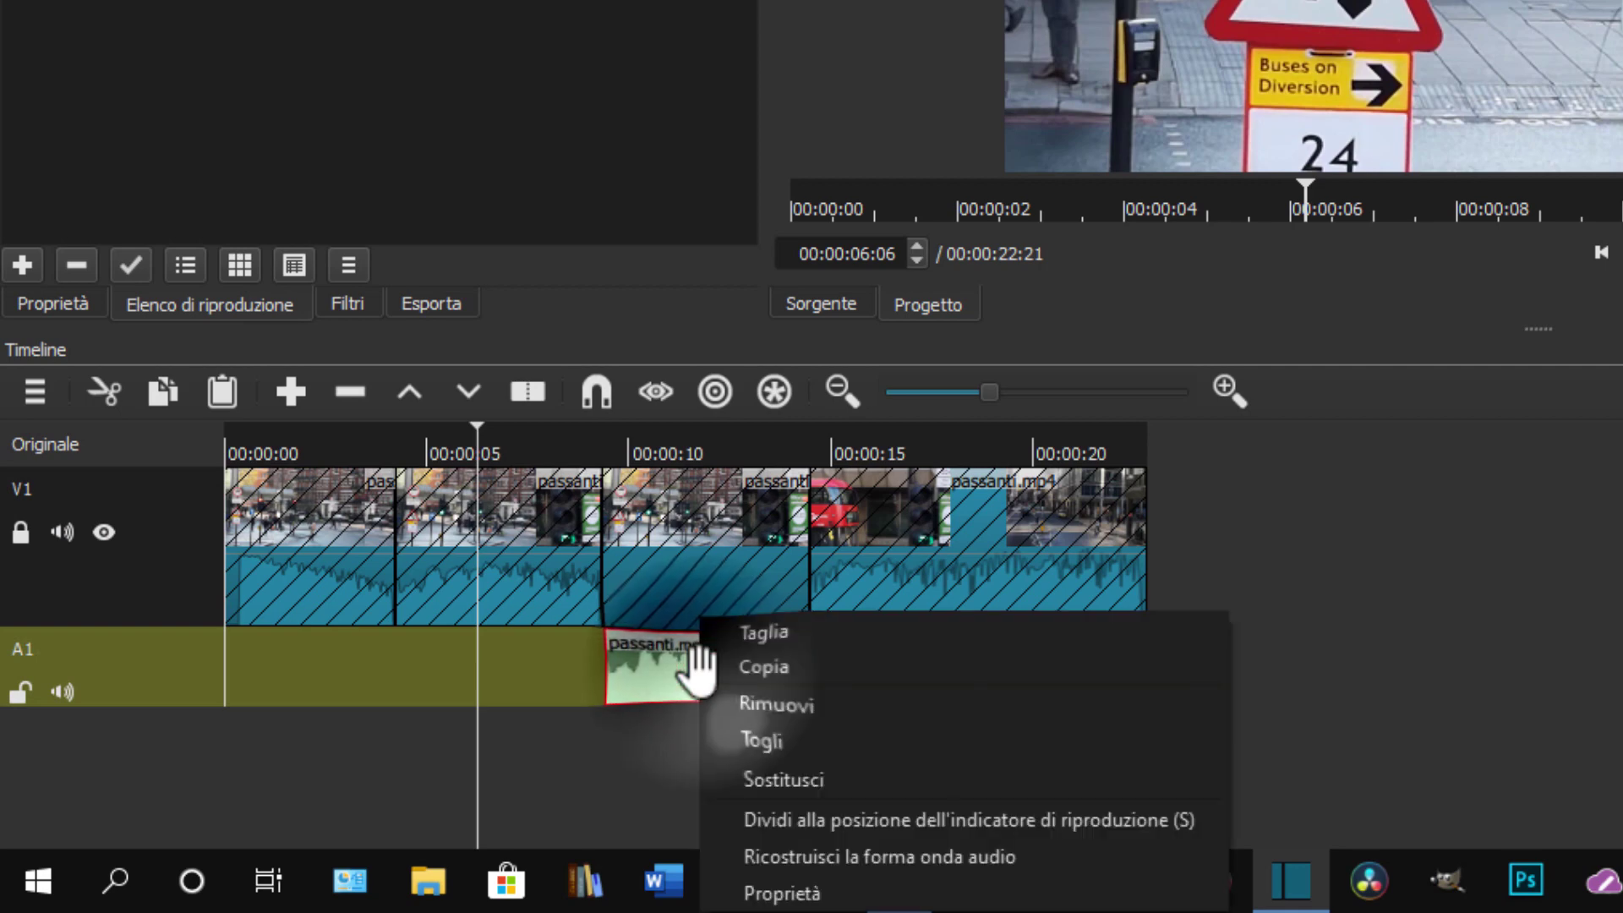
pyautogui.click(769, 630)
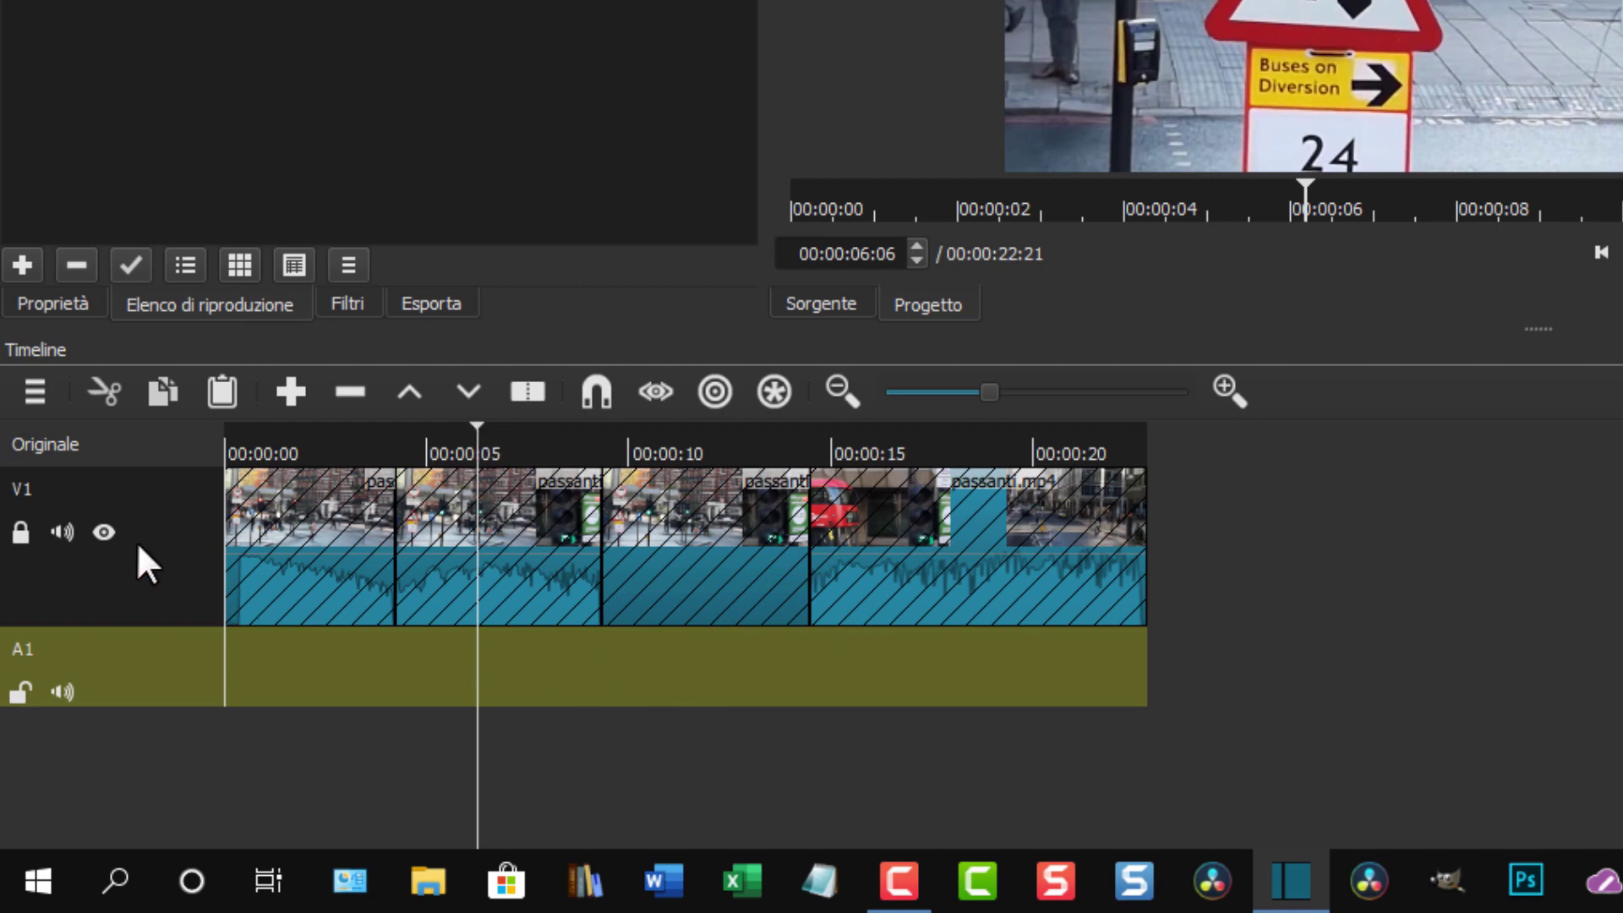
pyautogui.click(19, 531)
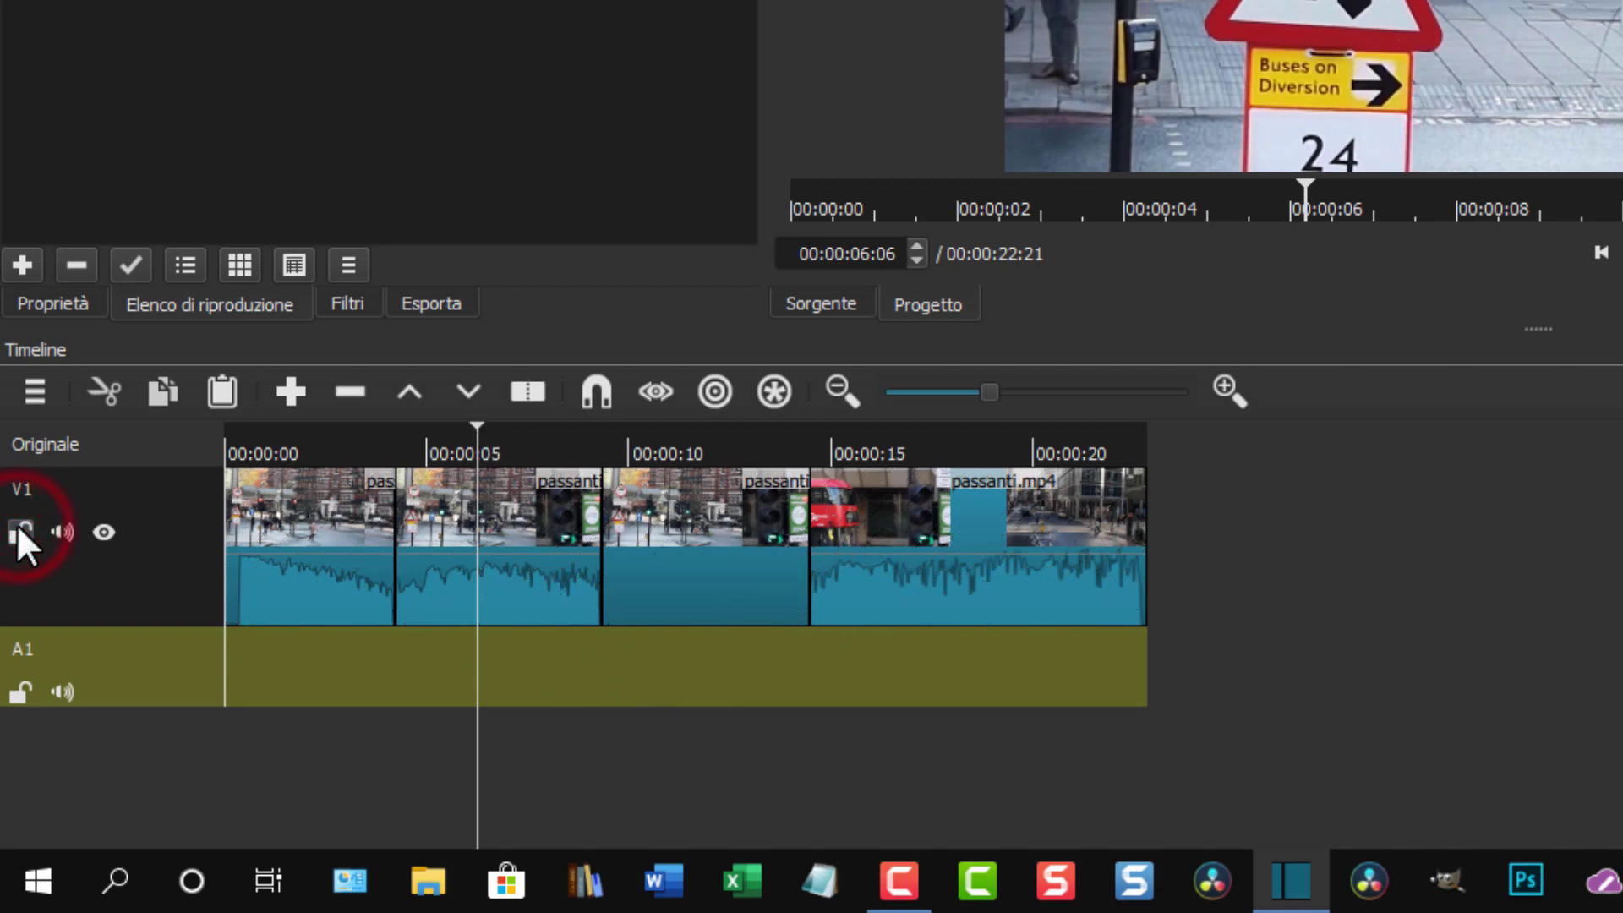
# - Reverse the third segment on track V1 using the lowest quality option, lossy I-frame-only H.264/AC-3 MP4, with the playhead at 00:00:10:23
pyautogui.click(695, 577)
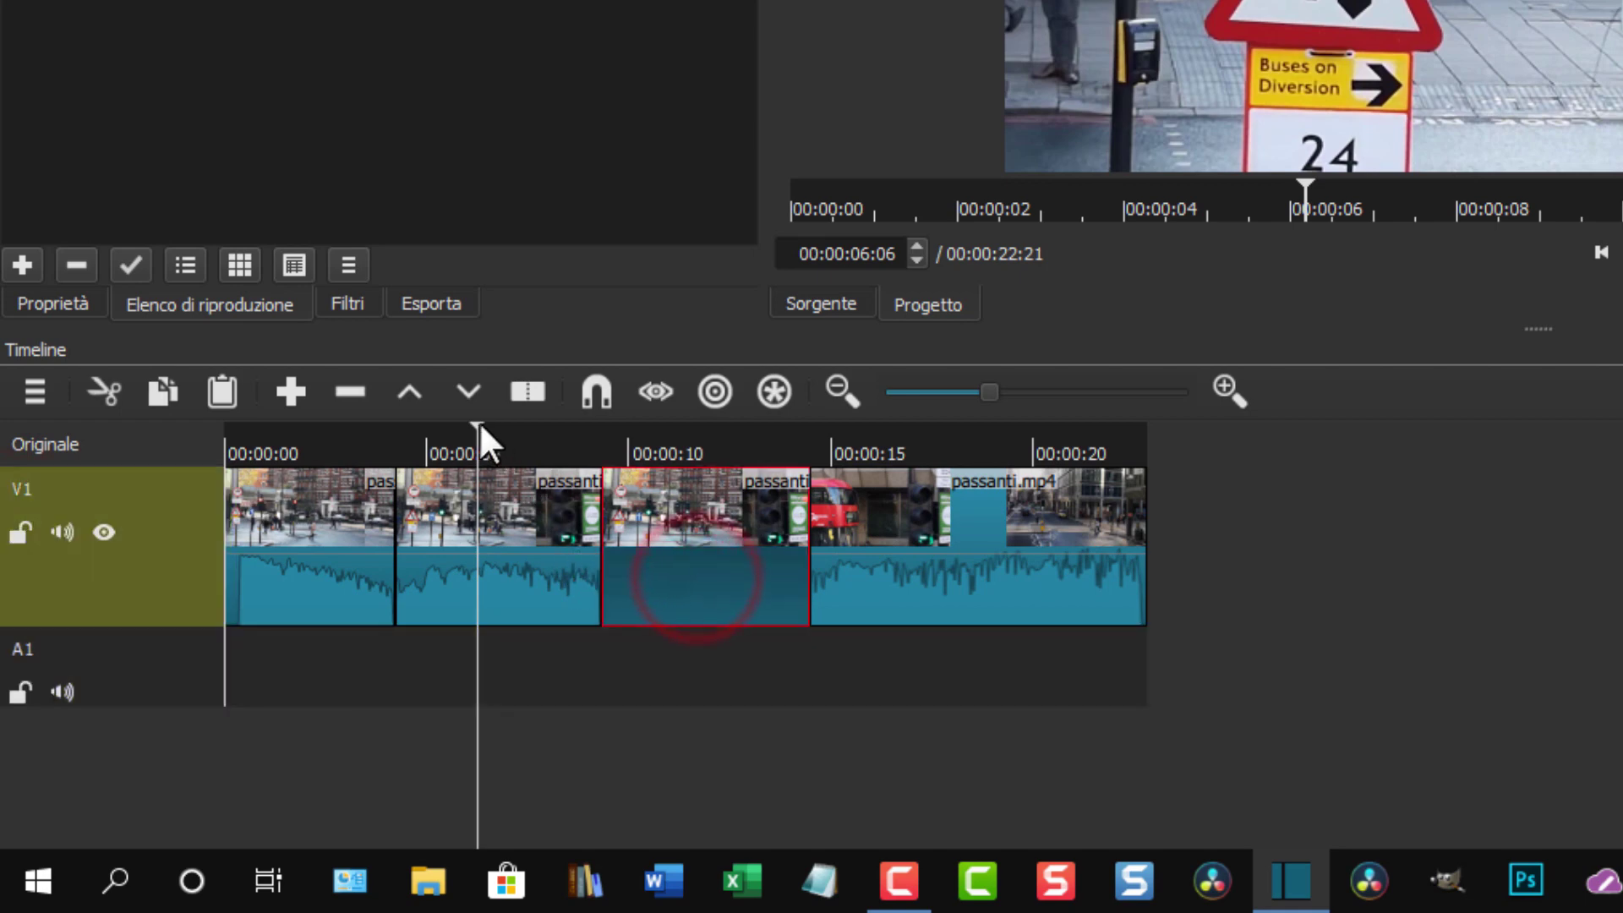
pyautogui.moveTo(474, 424); pyautogui.dragTo(667, 453)
pyautogui.click(692, 558)
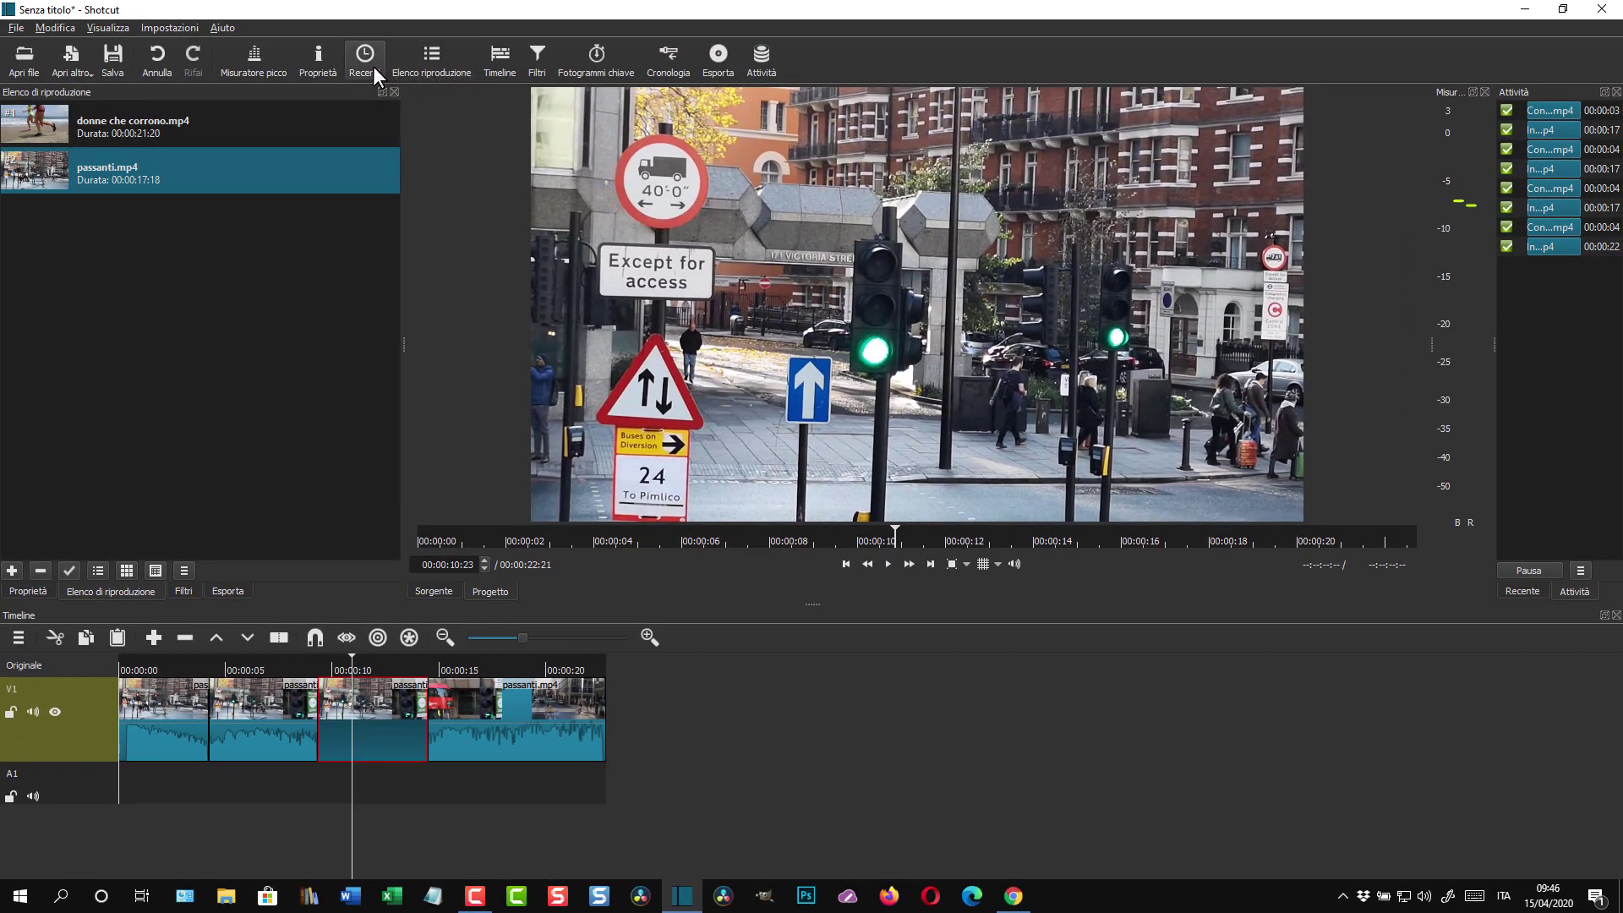
pyautogui.click(322, 60)
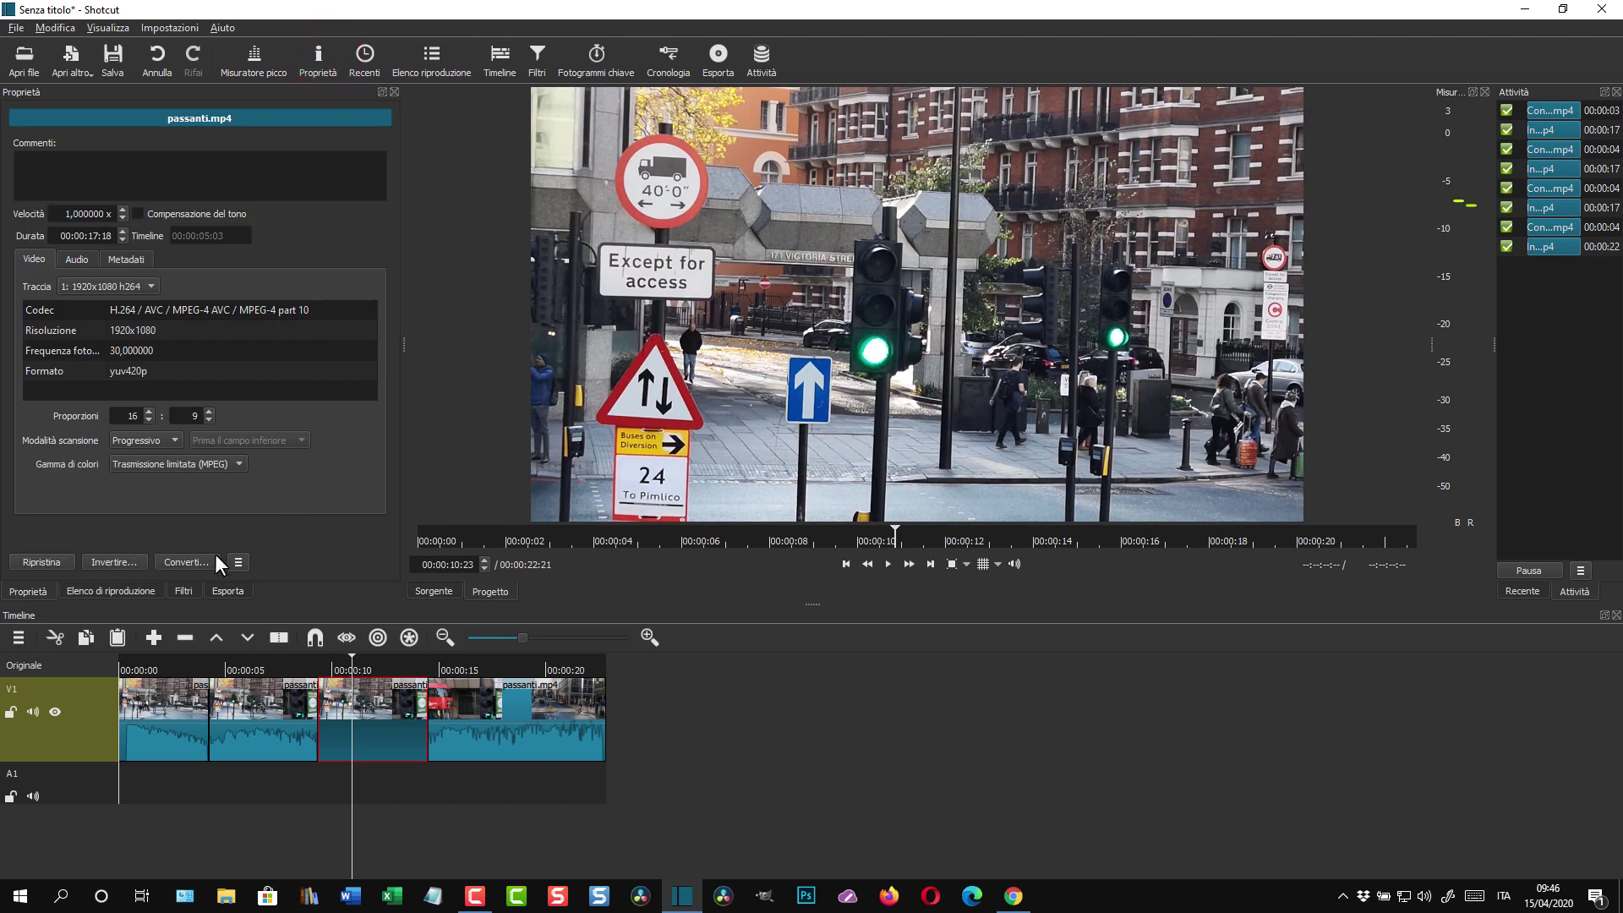
pyautogui.click(115, 562)
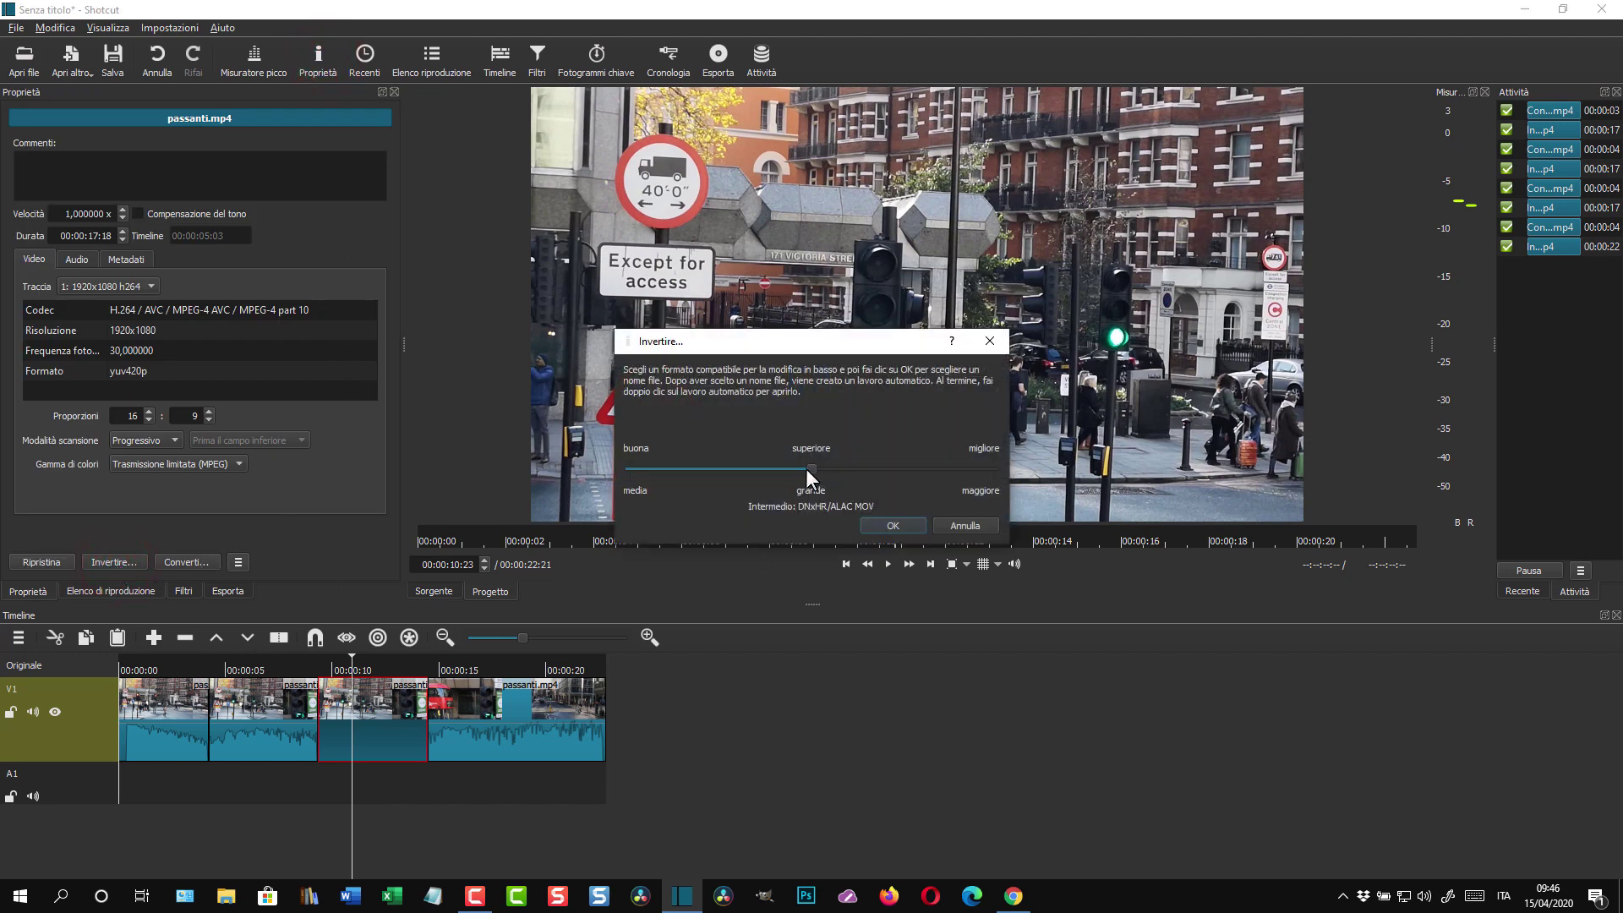
pyautogui.moveTo(812, 468); pyautogui.dragTo(631, 475)
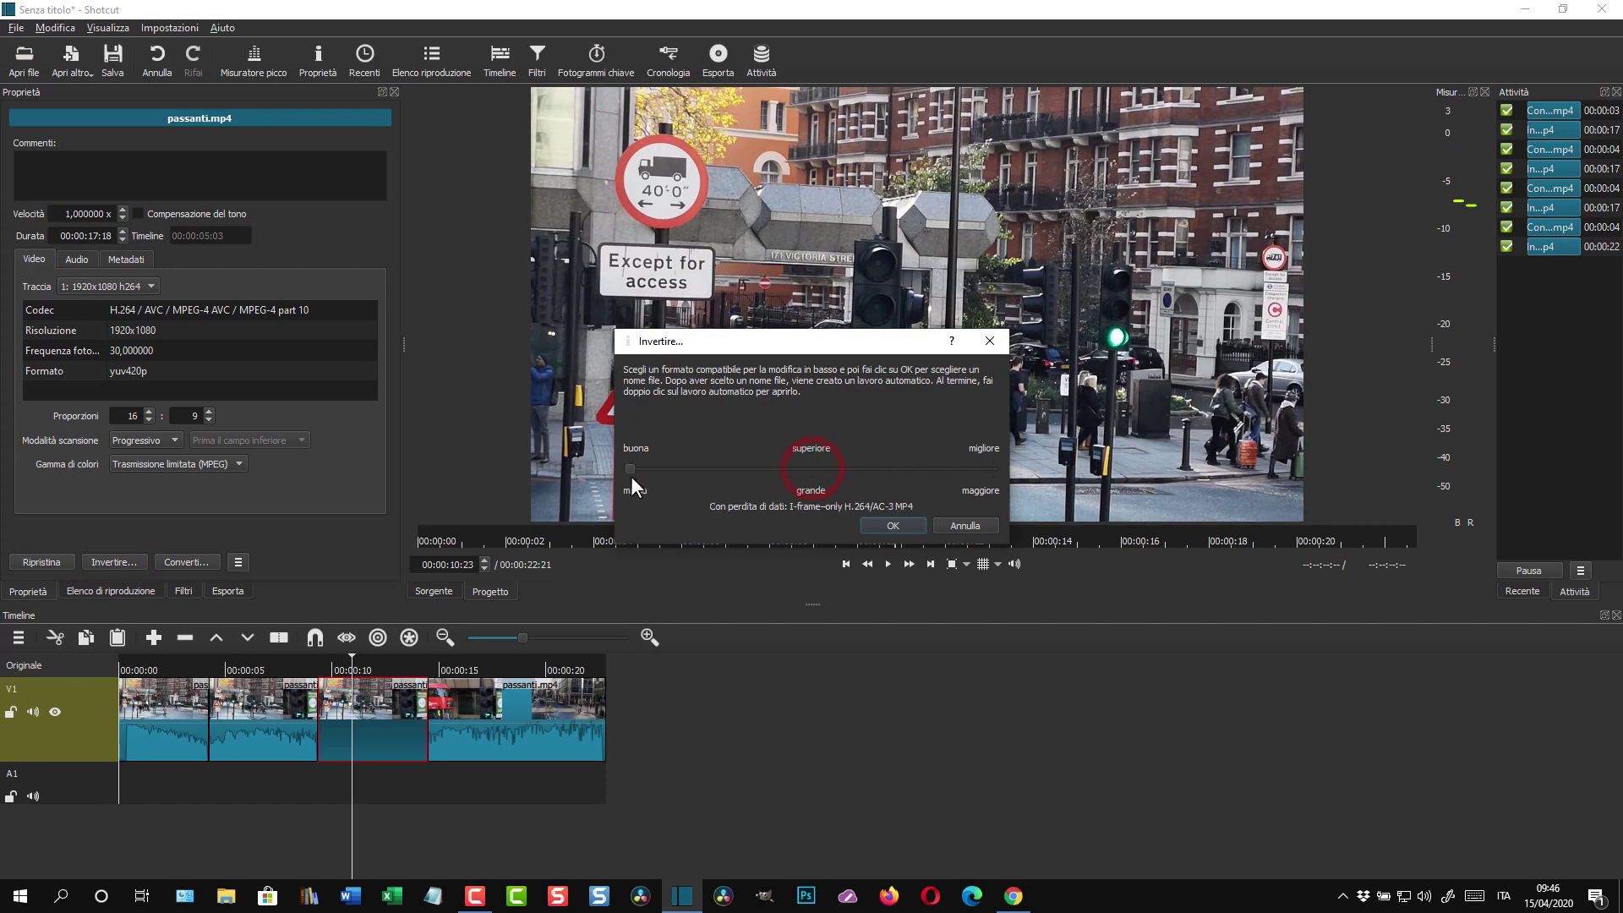
pyautogui.click(901, 519)
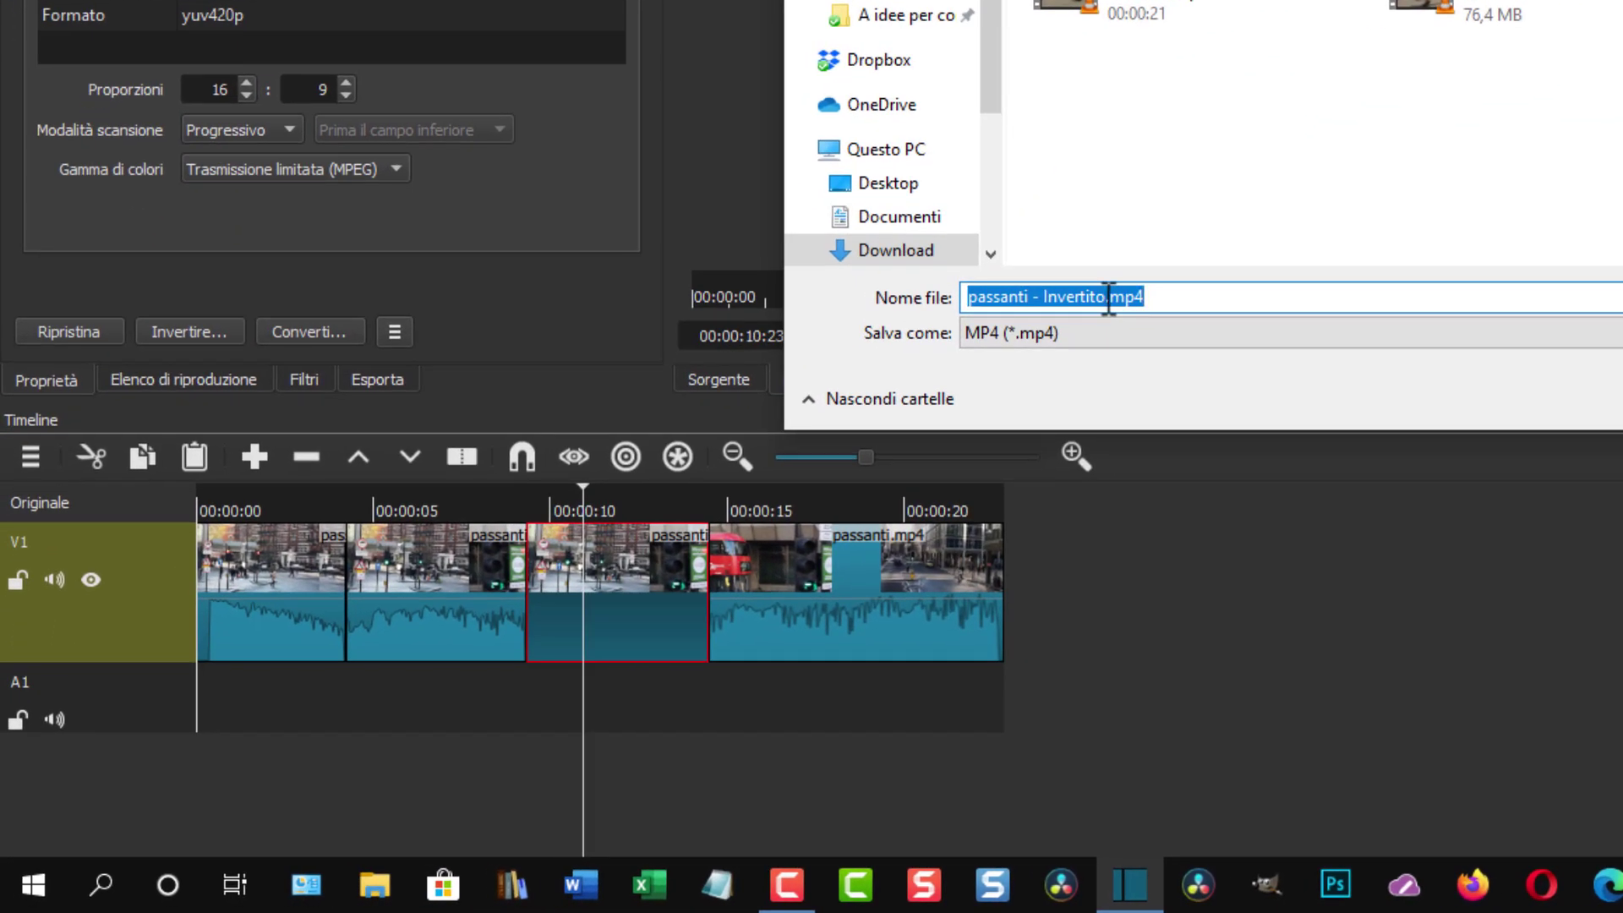
# - Save the reversed video in the Download folder as "passanti - Invertito 2.mp4"
pyautogui.click(858, 434)
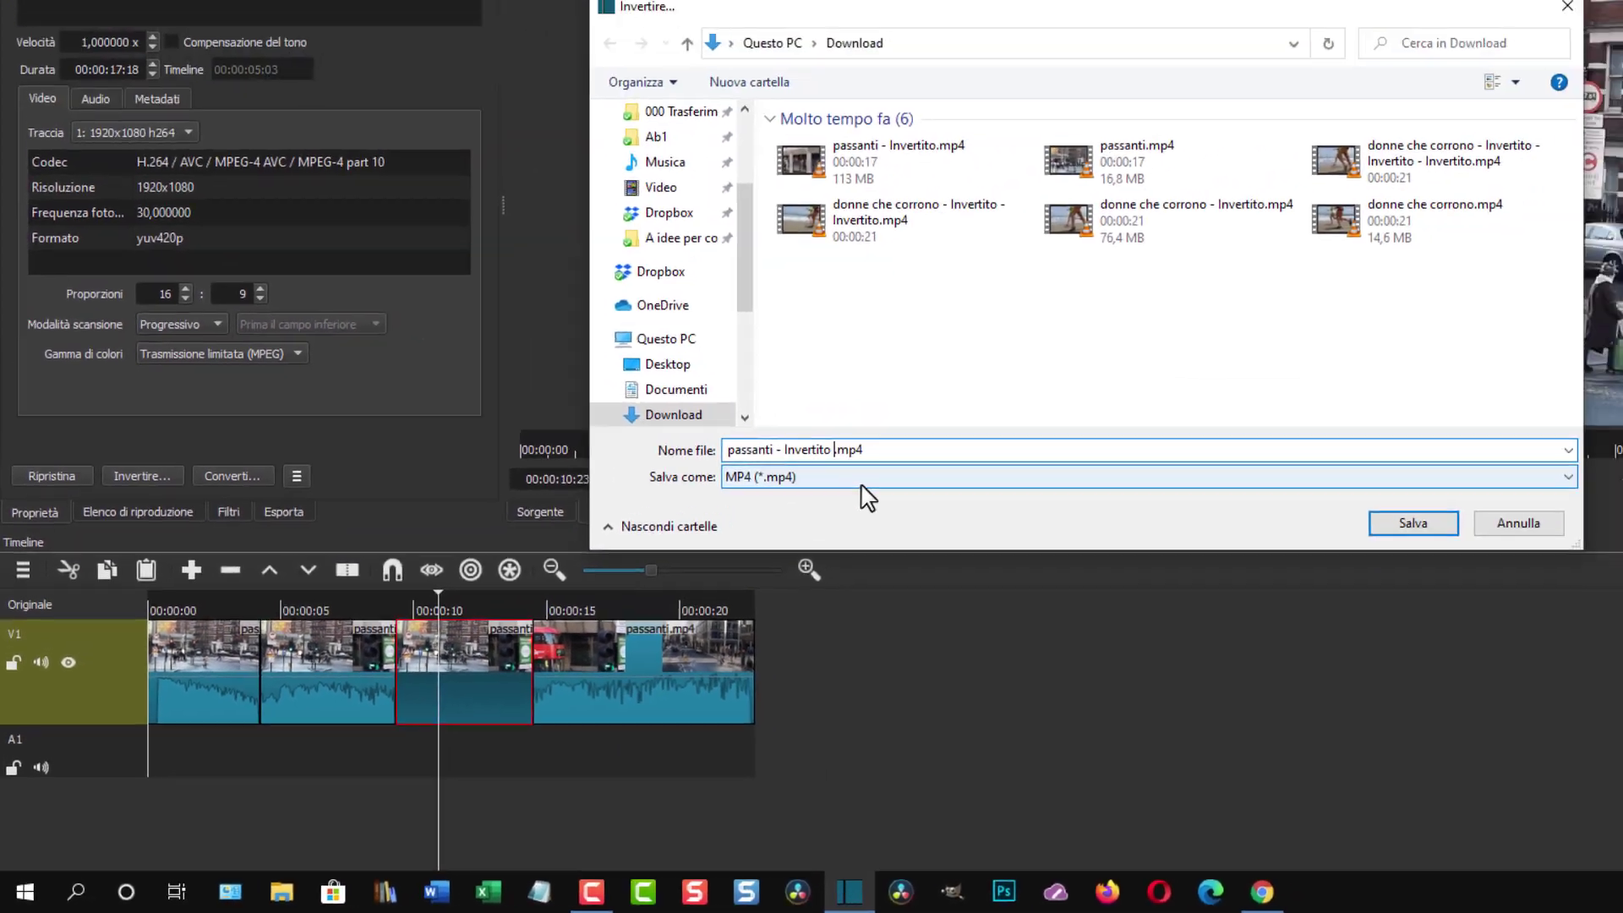
pyautogui.write('2')
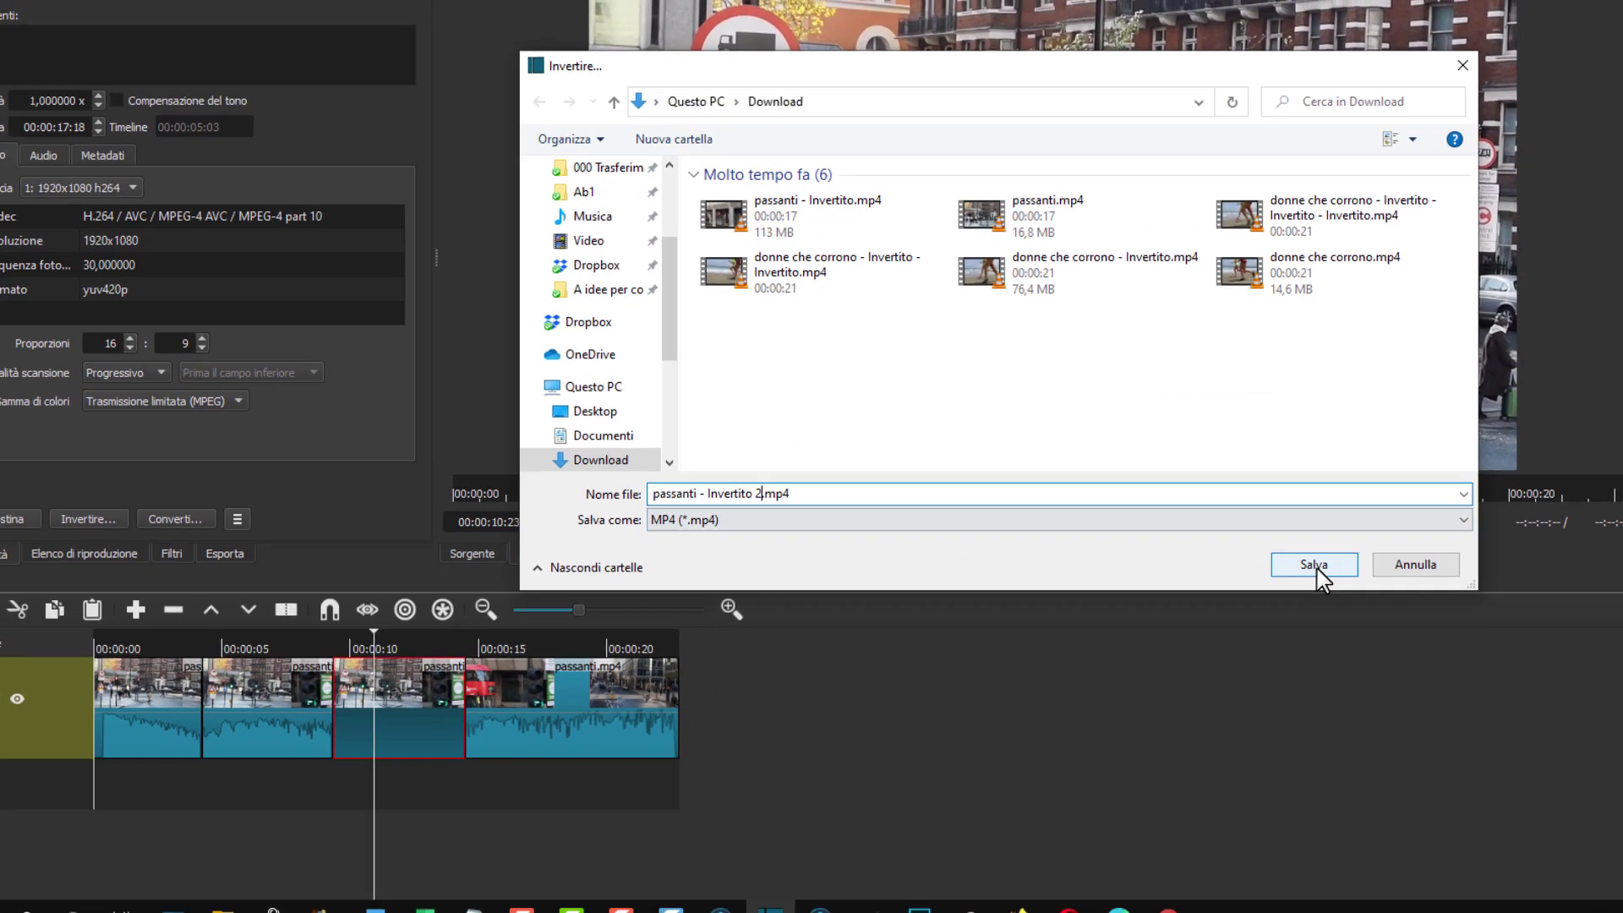
pyautogui.click(1336, 545)
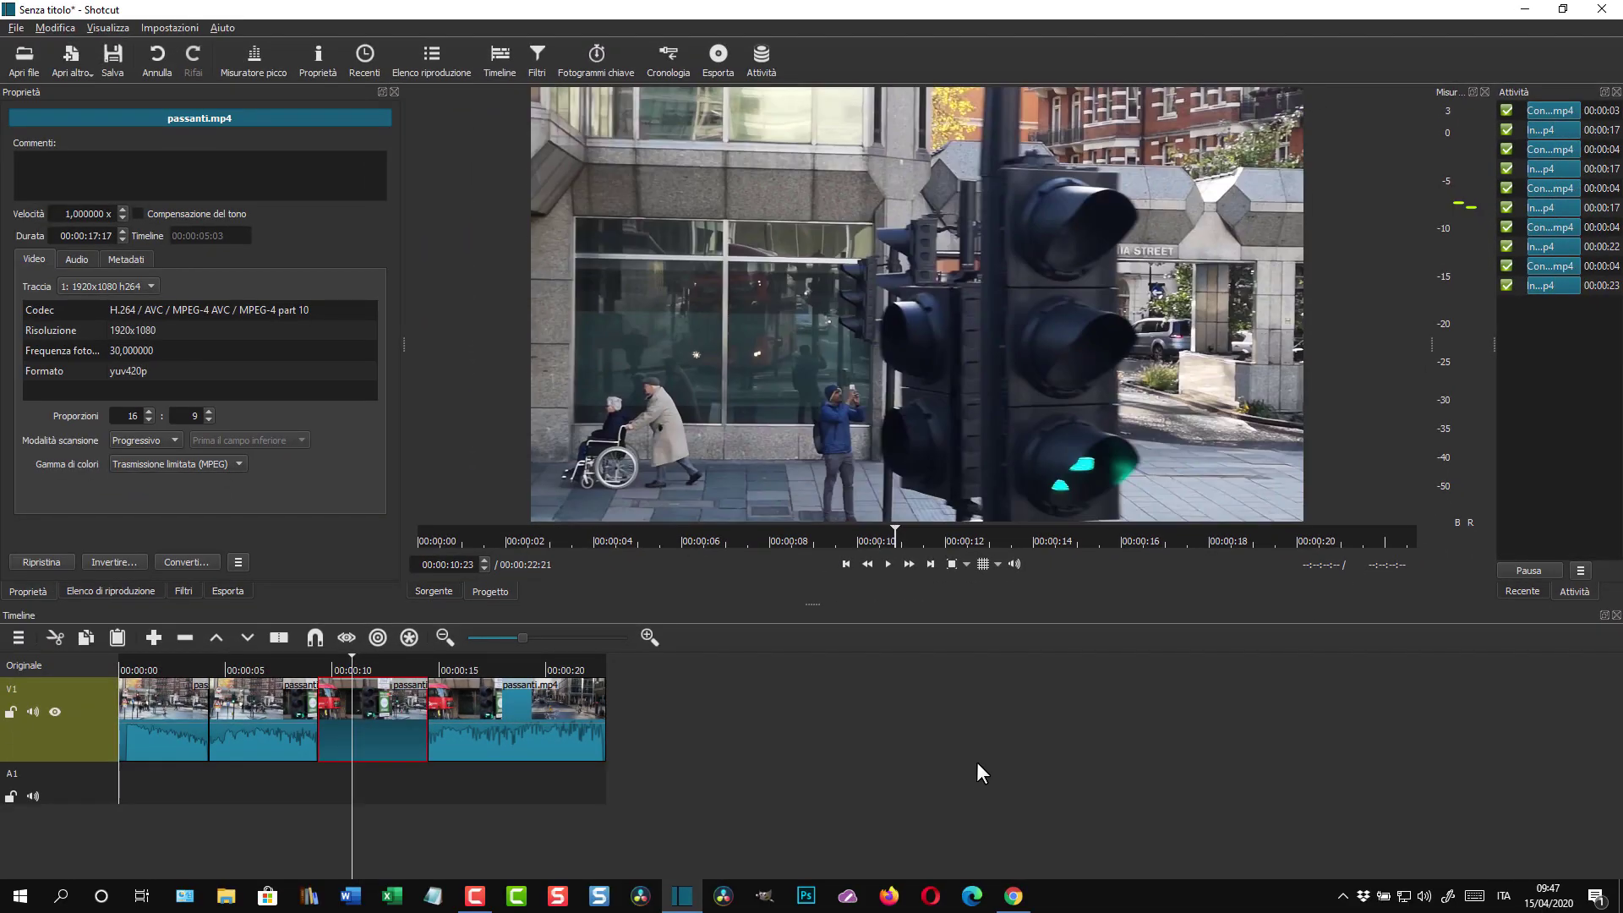
# - Play the timeline from the start through the reversed third segment, stopping at 00:00:16:18 in the last segment
pyautogui.click(845, 564)
pyautogui.click(845, 564)
pyautogui.click(845, 564)
pyautogui.click(887, 564)
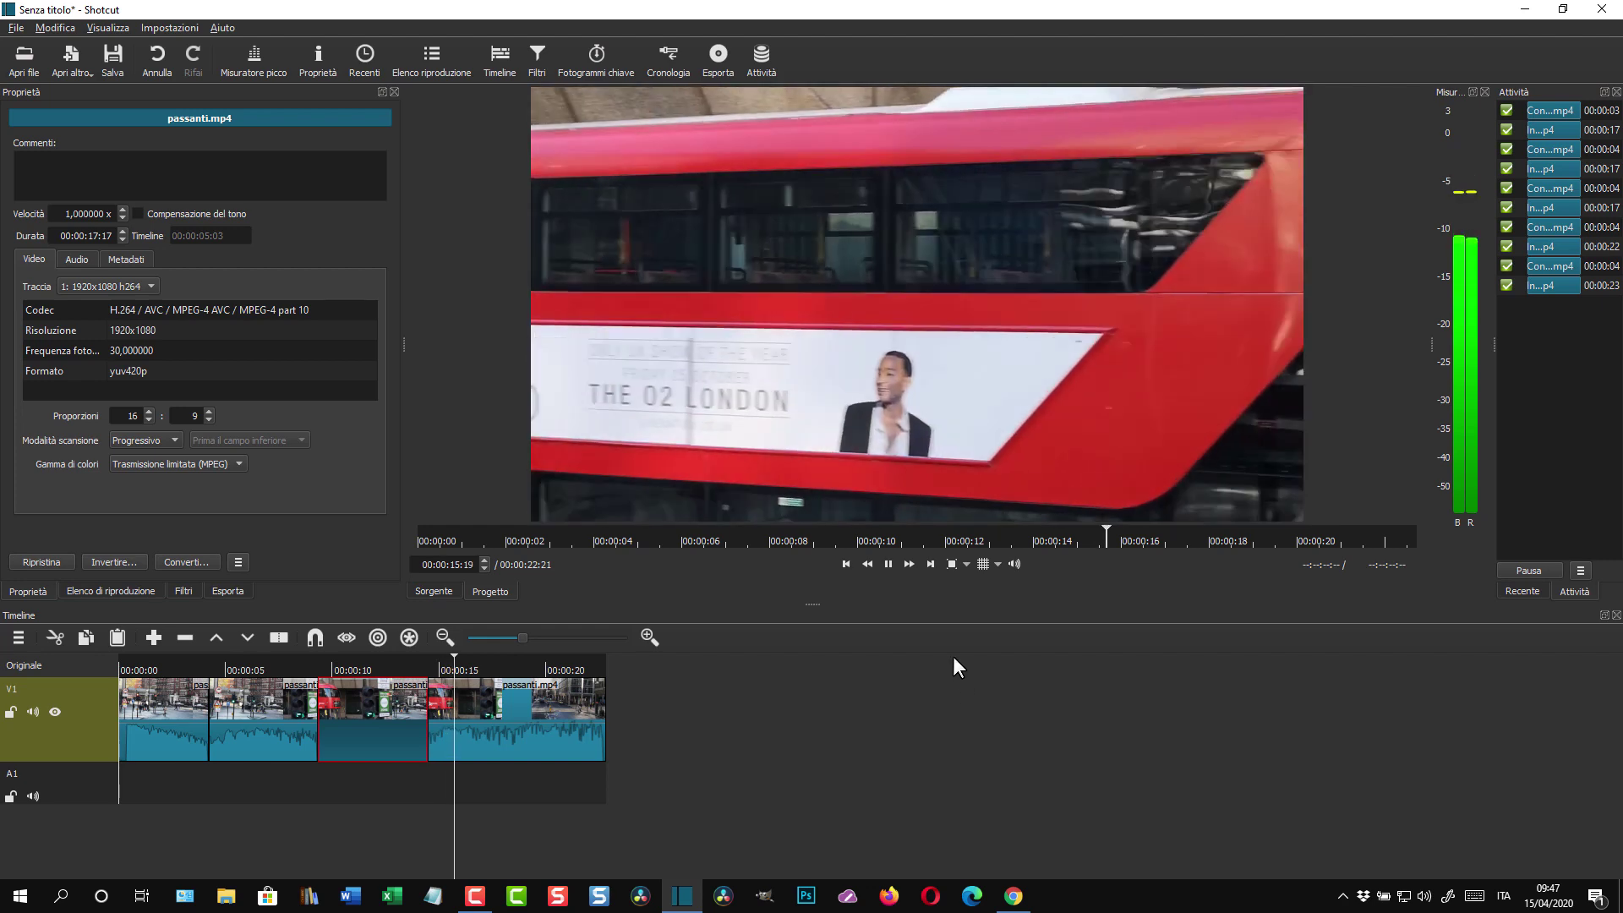
pyautogui.click(888, 564)
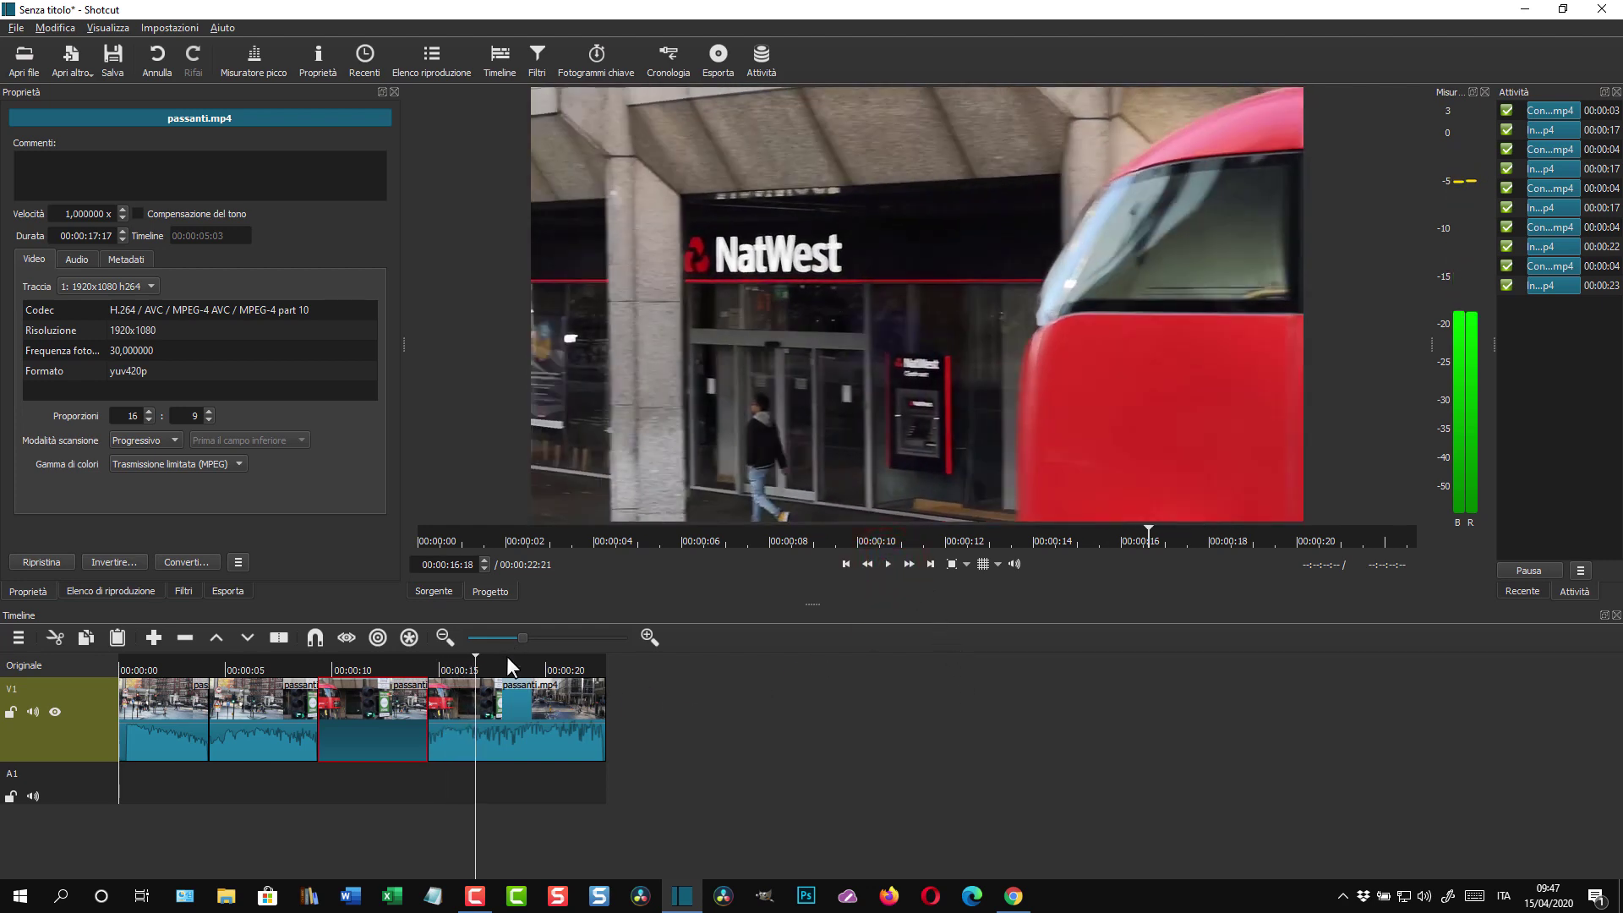
# - Detach the audio from the second segment on track V1
pyautogui.click(271, 725)
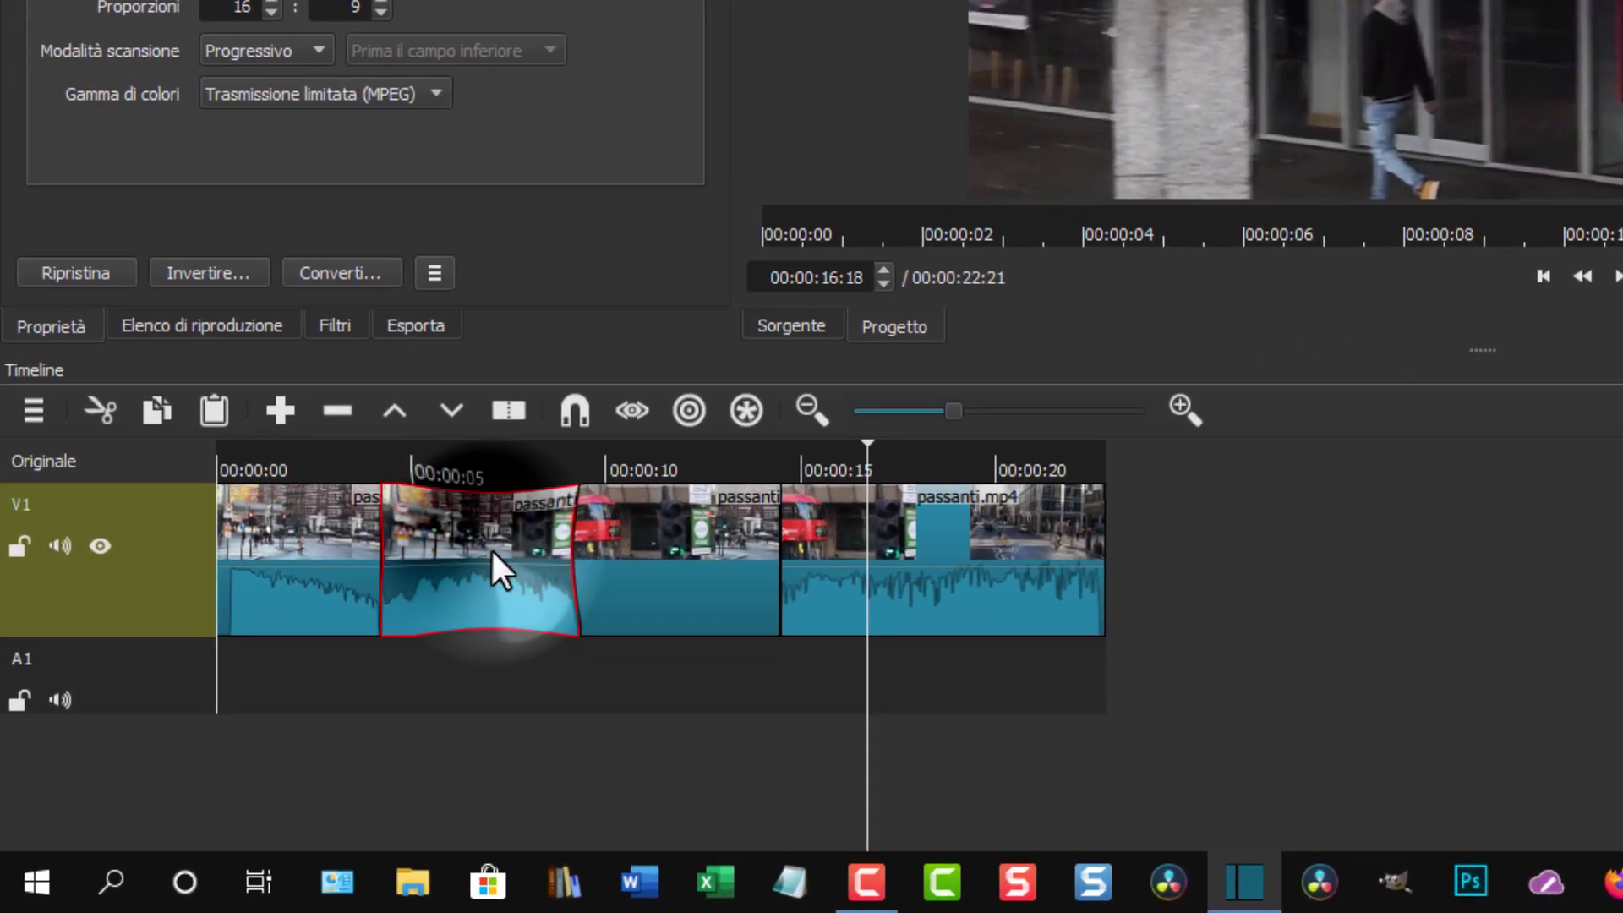
pyautogui.rightClick(276, 725)
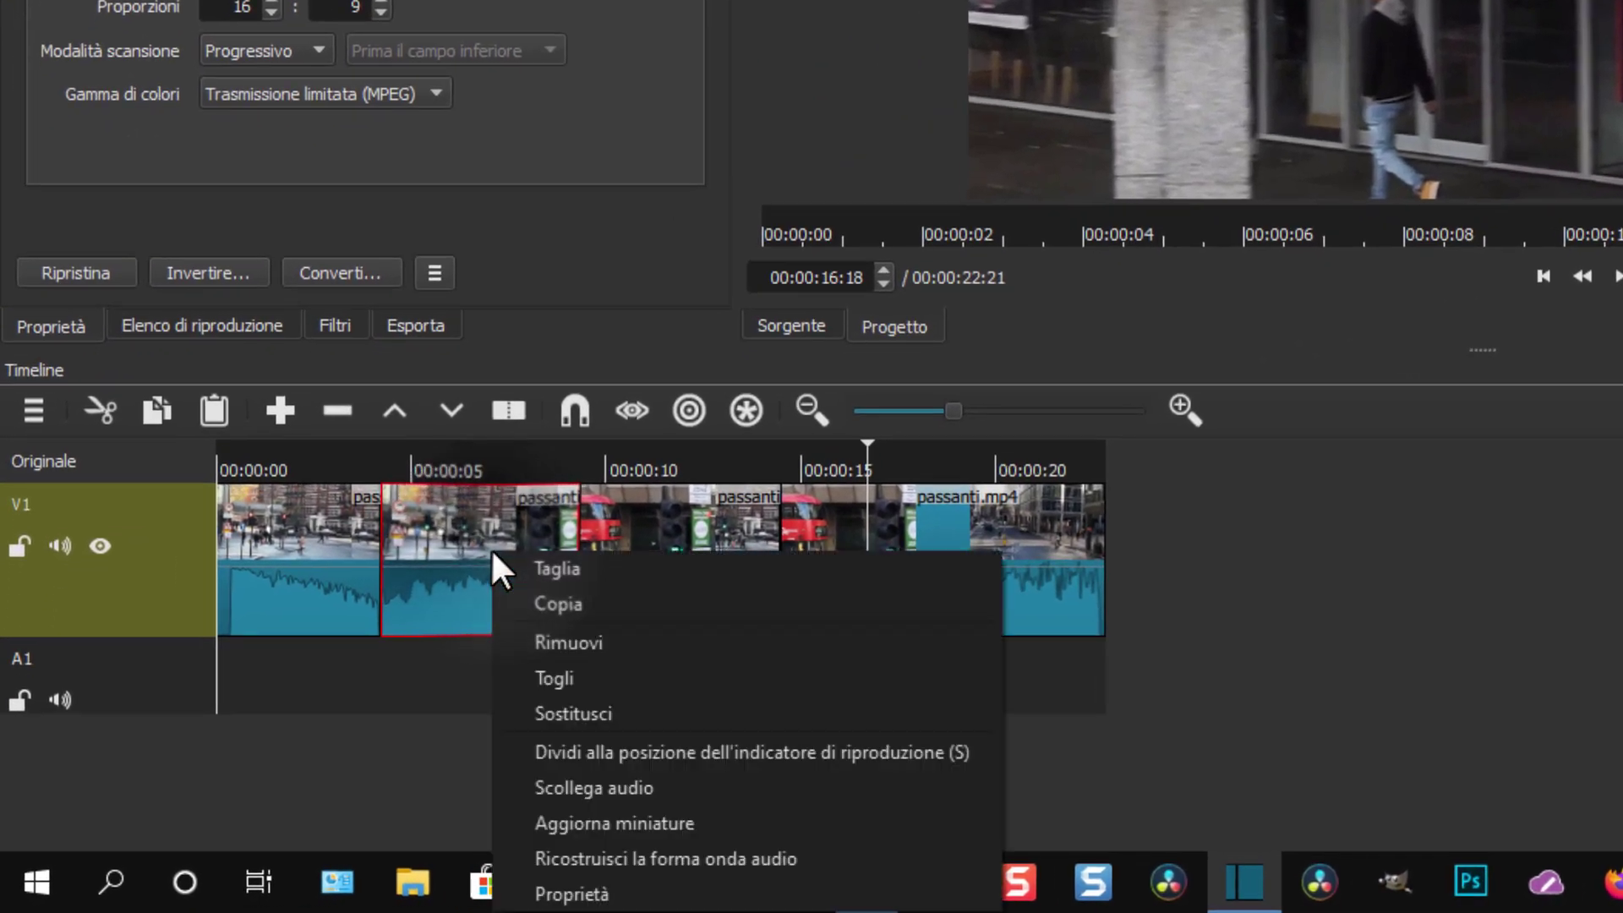
pyautogui.click(585, 786)
# - Lock track V1, copy the detached audio clip on A1, and paste it on A1 at 00:00:09:09, beneath the reversed segment
pyautogui.click(498, 664)
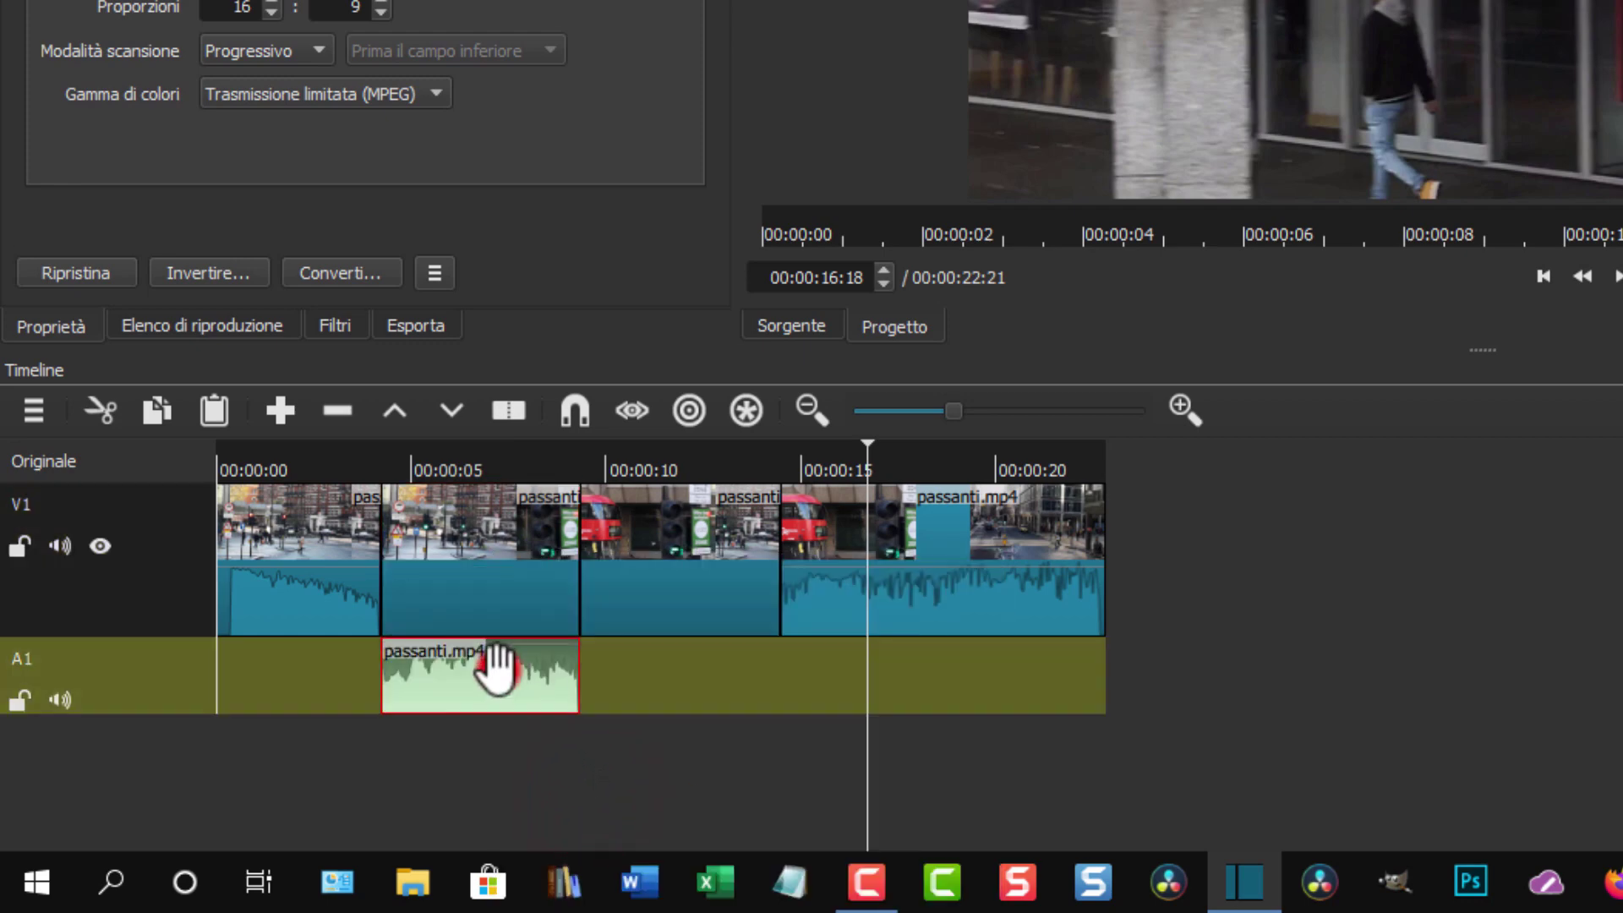
pyautogui.click(18, 547)
pyautogui.click(444, 676)
pyautogui.rightClick(444, 677)
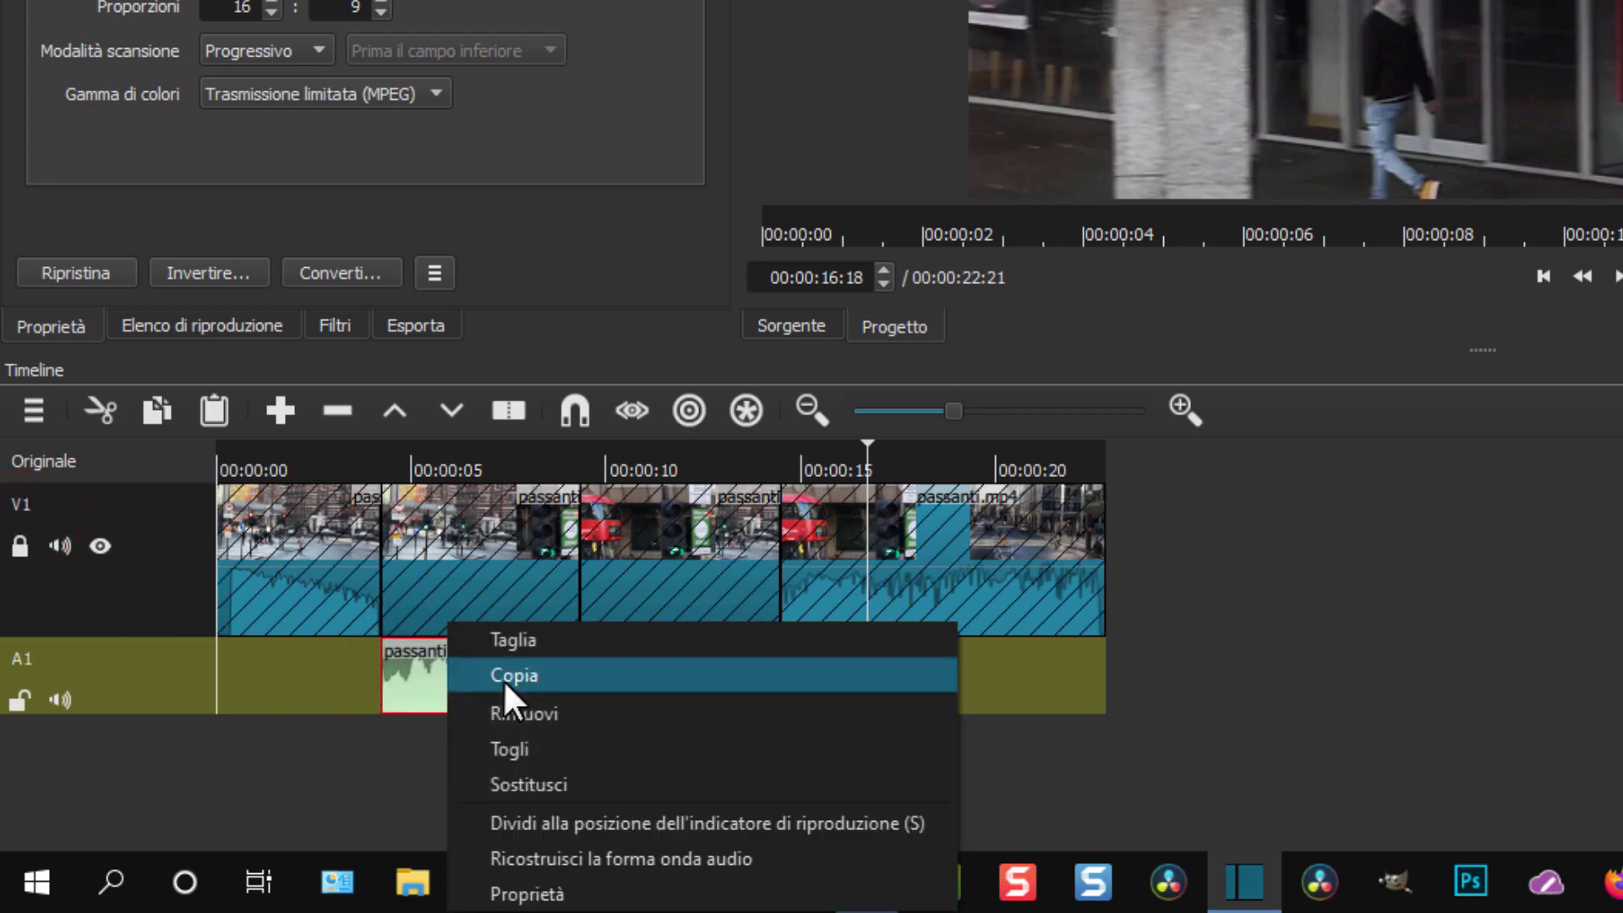
pyautogui.click(504, 678)
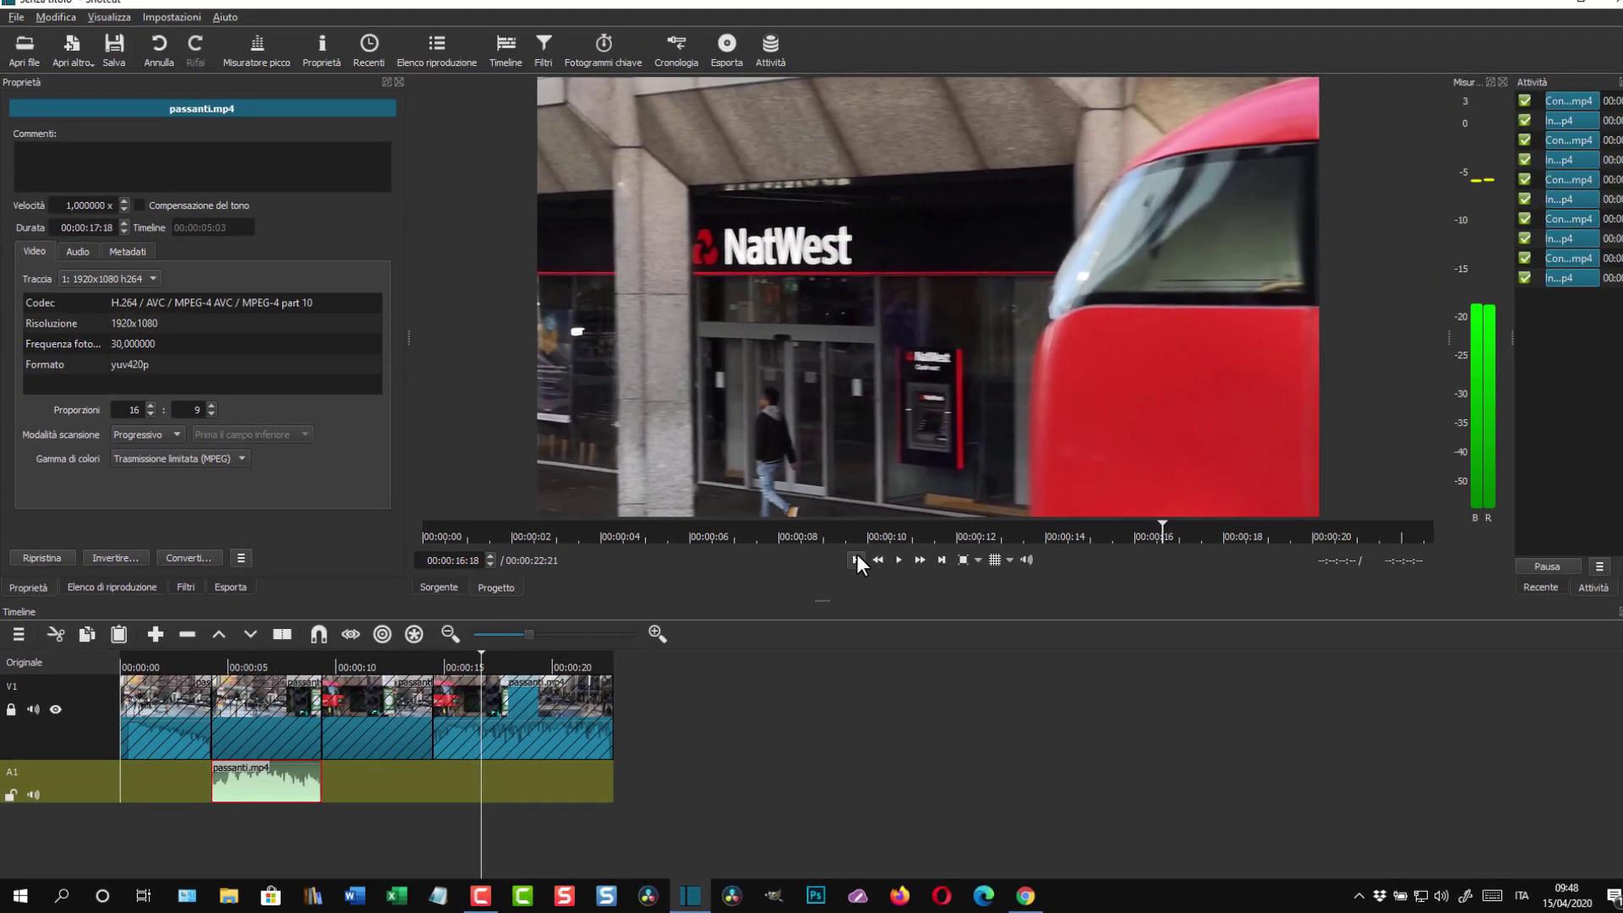
pyautogui.click(1542, 276)
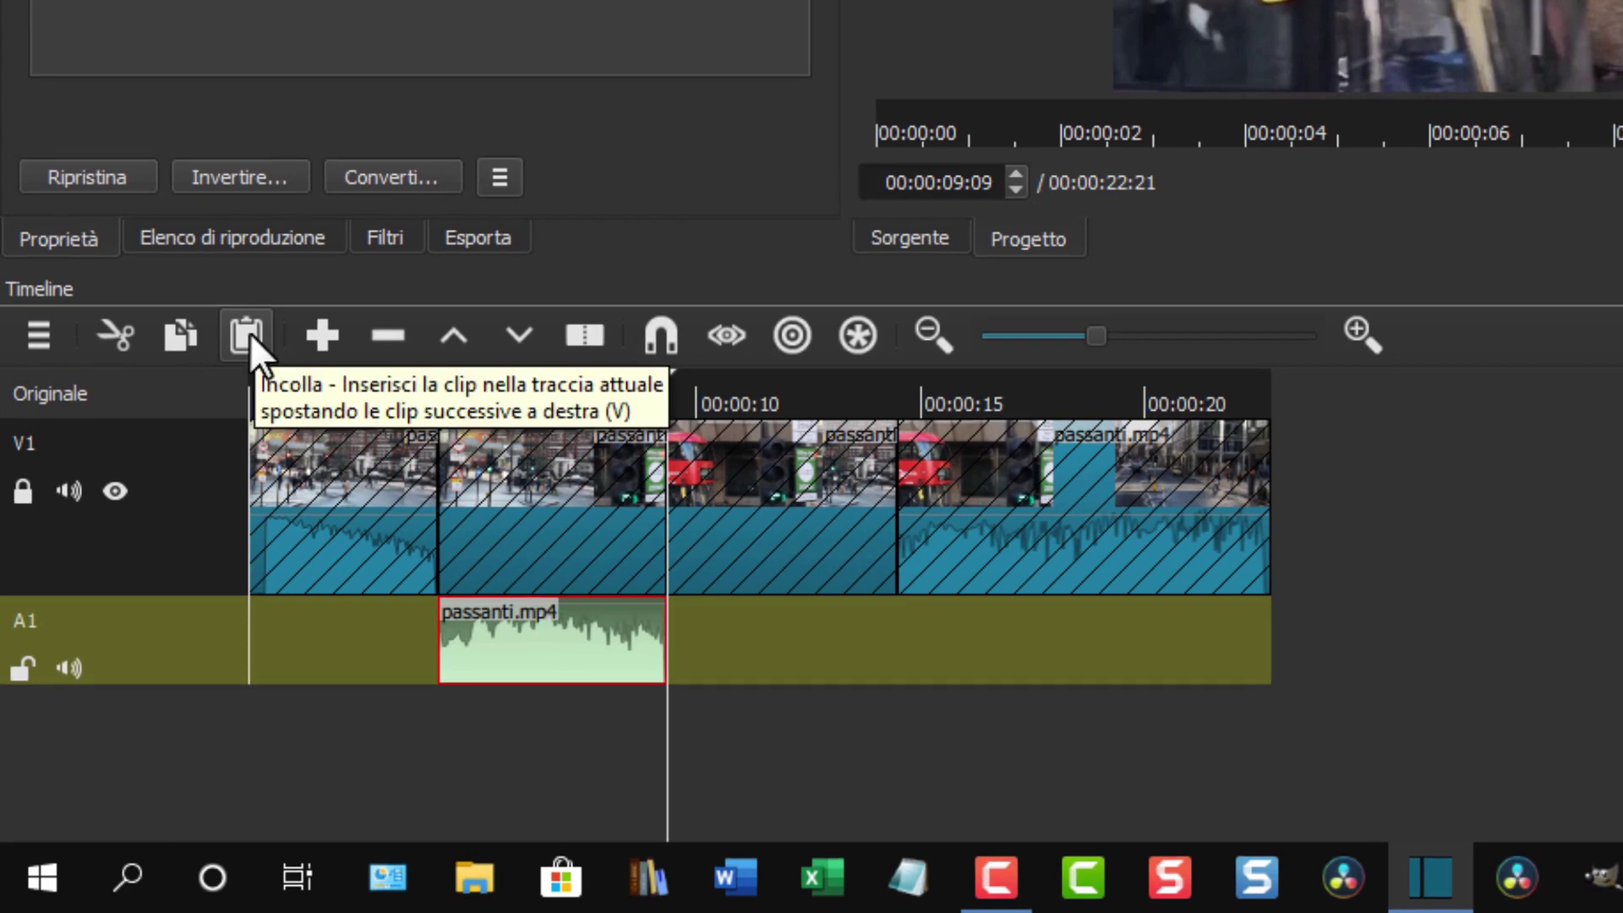
pyautogui.click(251, 332)
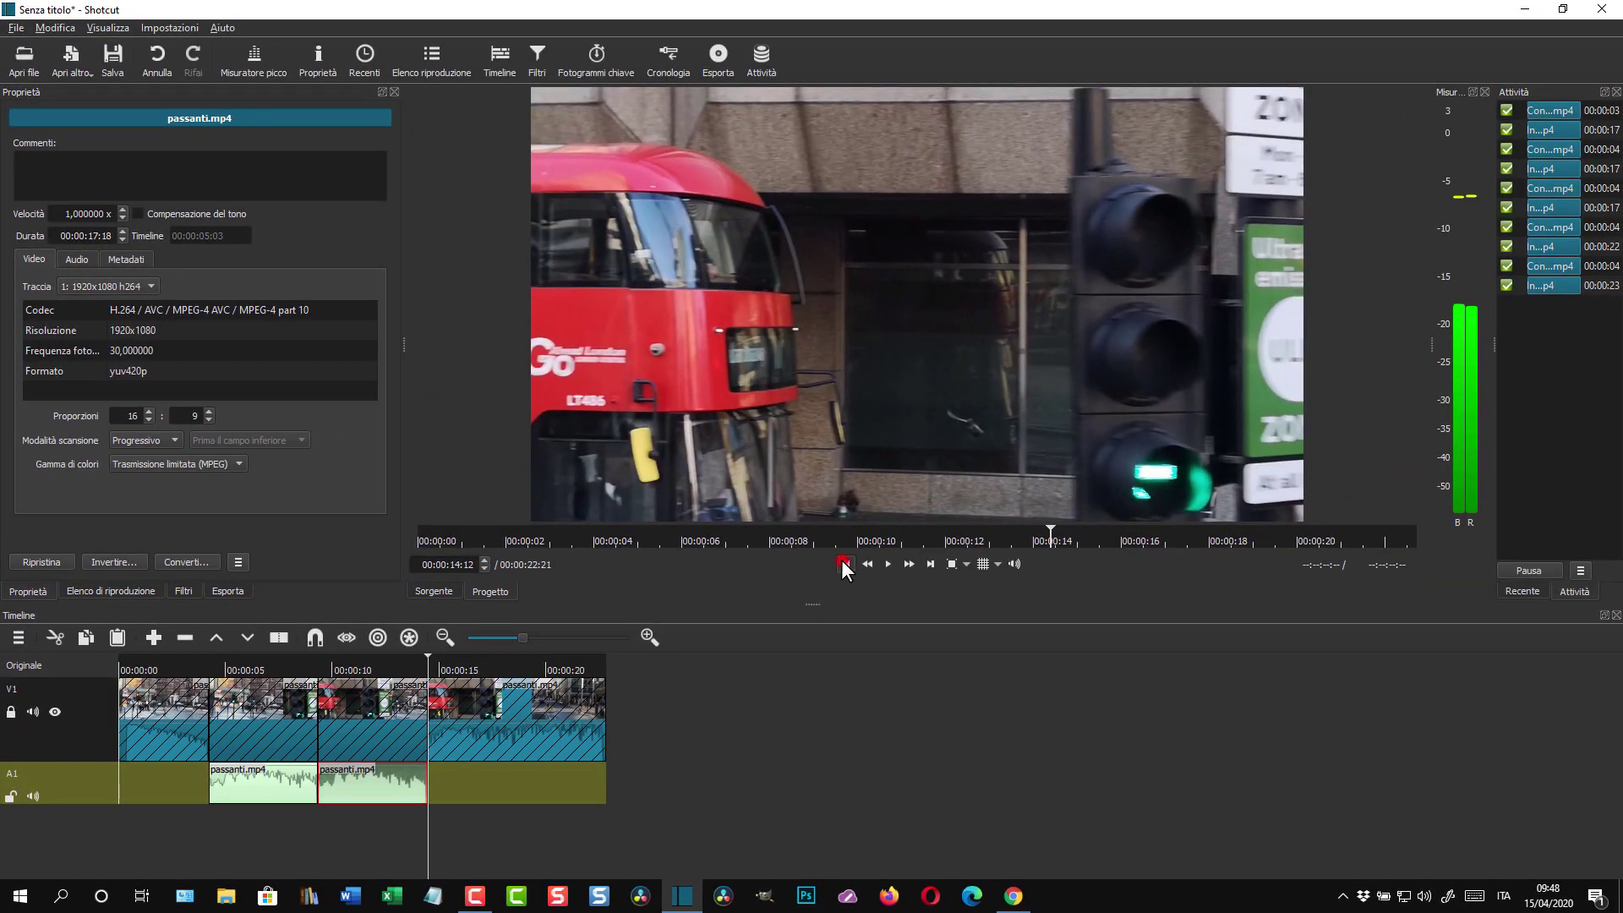
# - Unlock track V1 and play the timeline from the start past both audio clips, stopping at 00:00:18:18
pyautogui.click(845, 564)
pyautogui.click(845, 564)
pyautogui.click(845, 564)
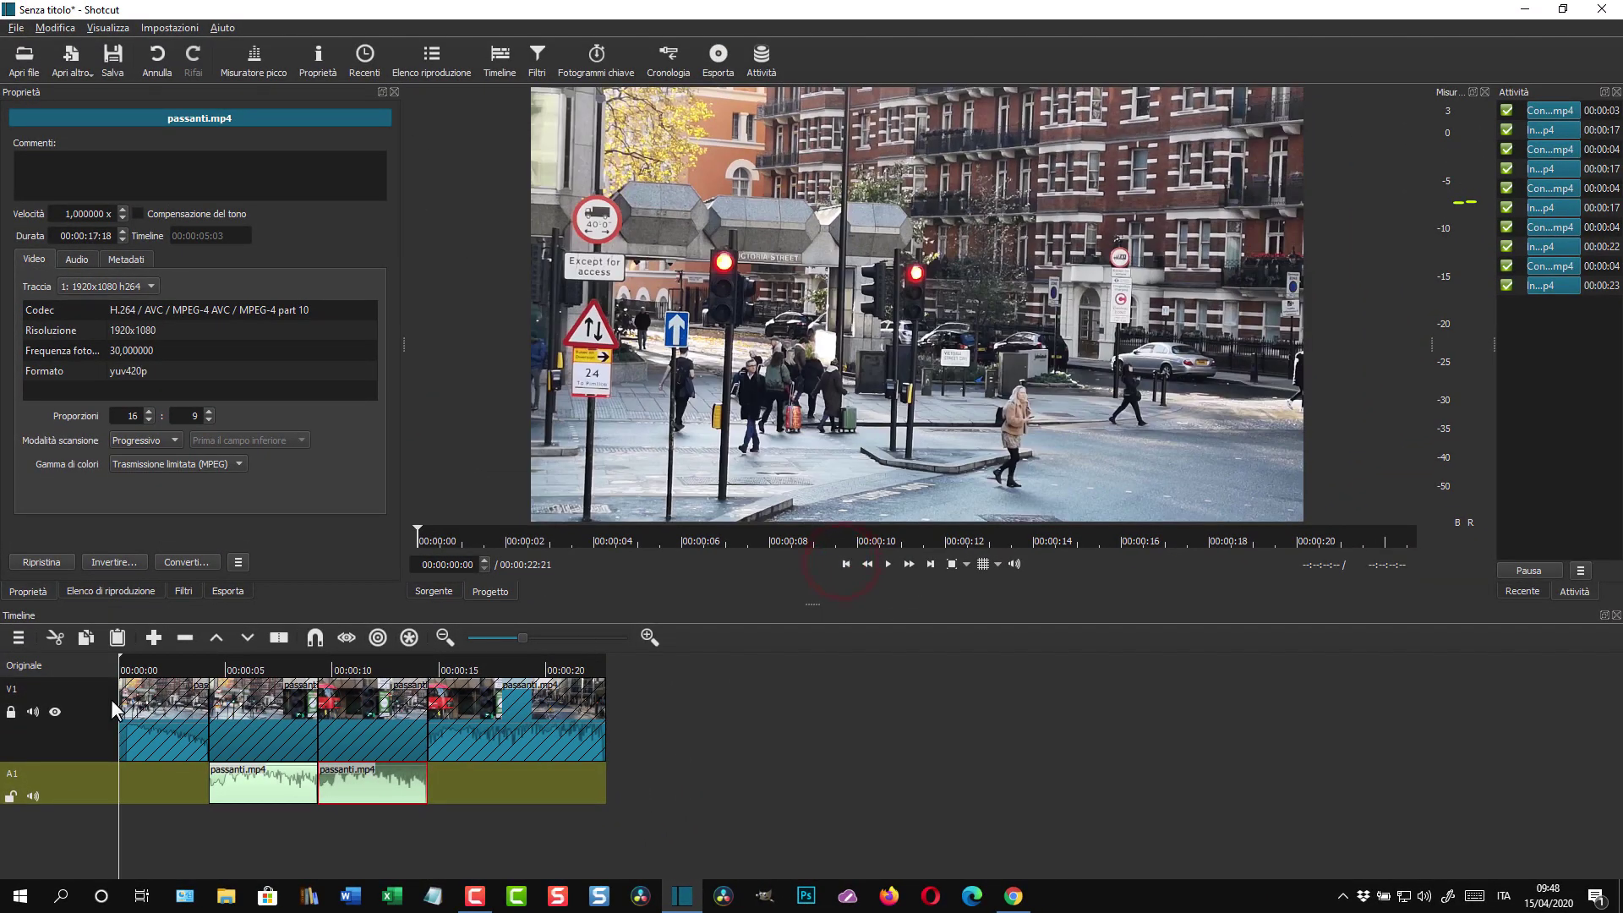
pyautogui.click(10, 712)
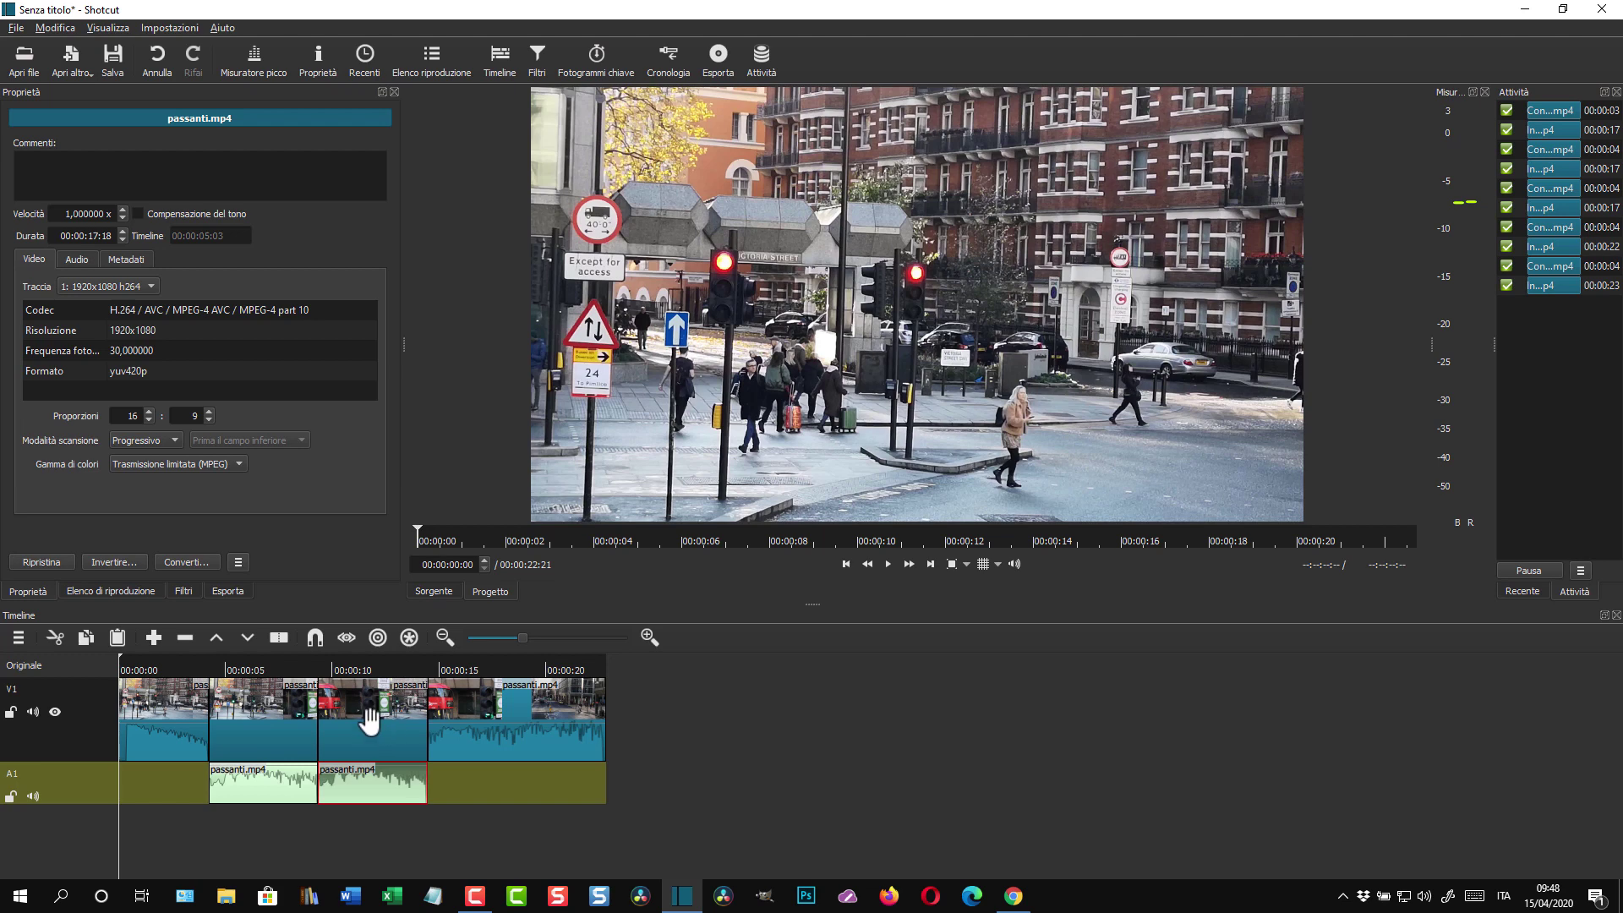
pyautogui.click(887, 565)
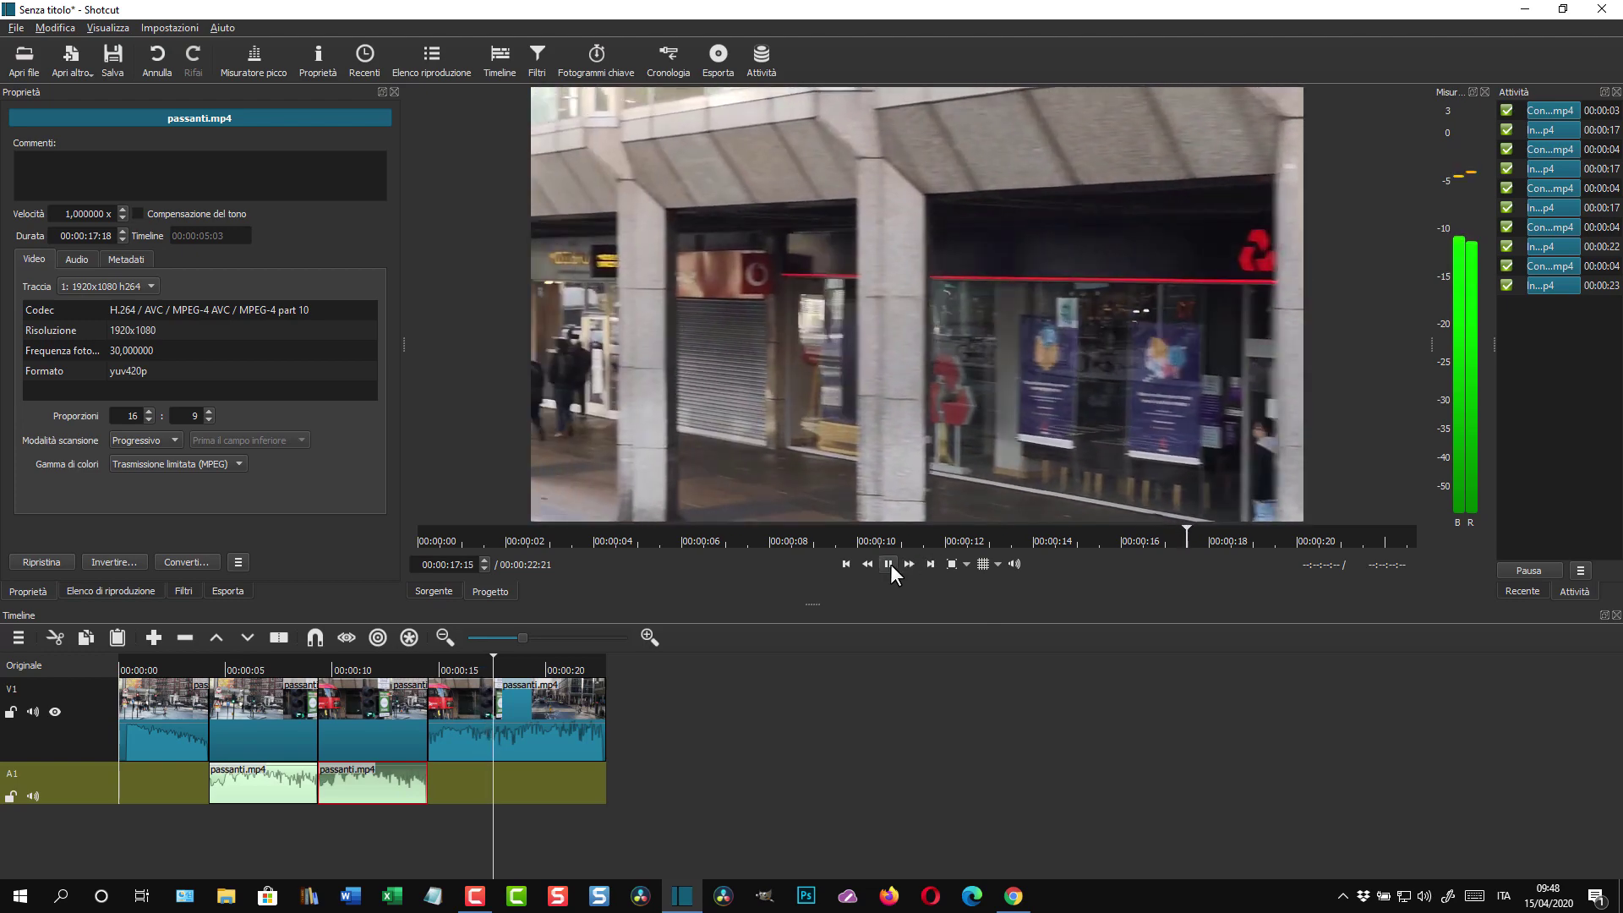
pyautogui.click(888, 564)
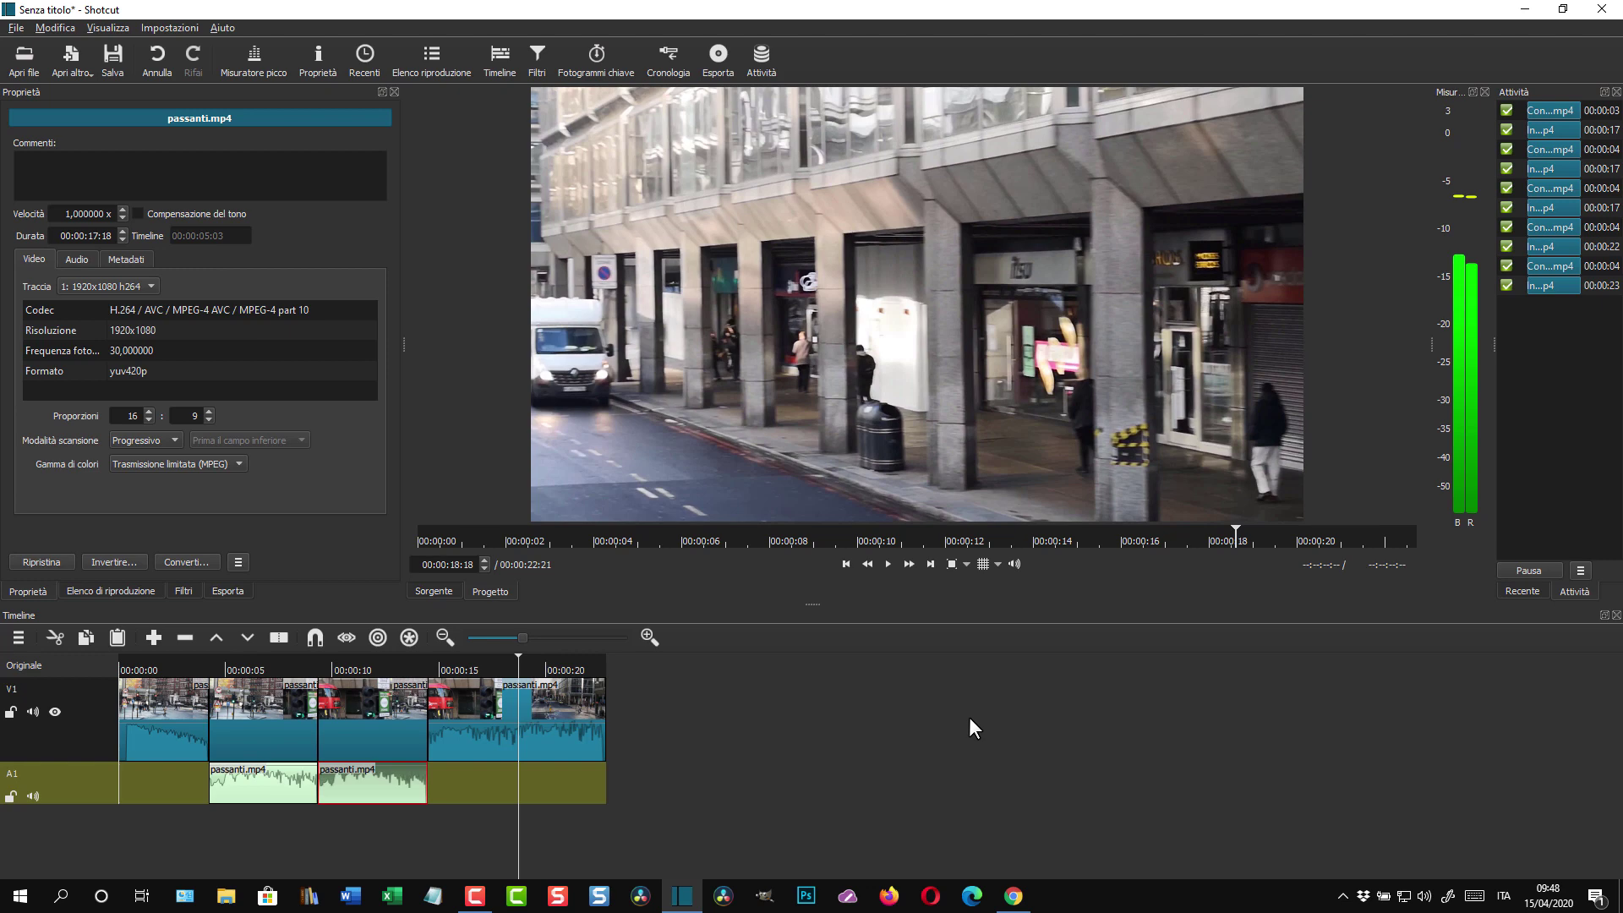
# - Show the audio properties of the pasted passanti.mp4 clip, including its synchronisation setting
pyautogui.click(74, 259)
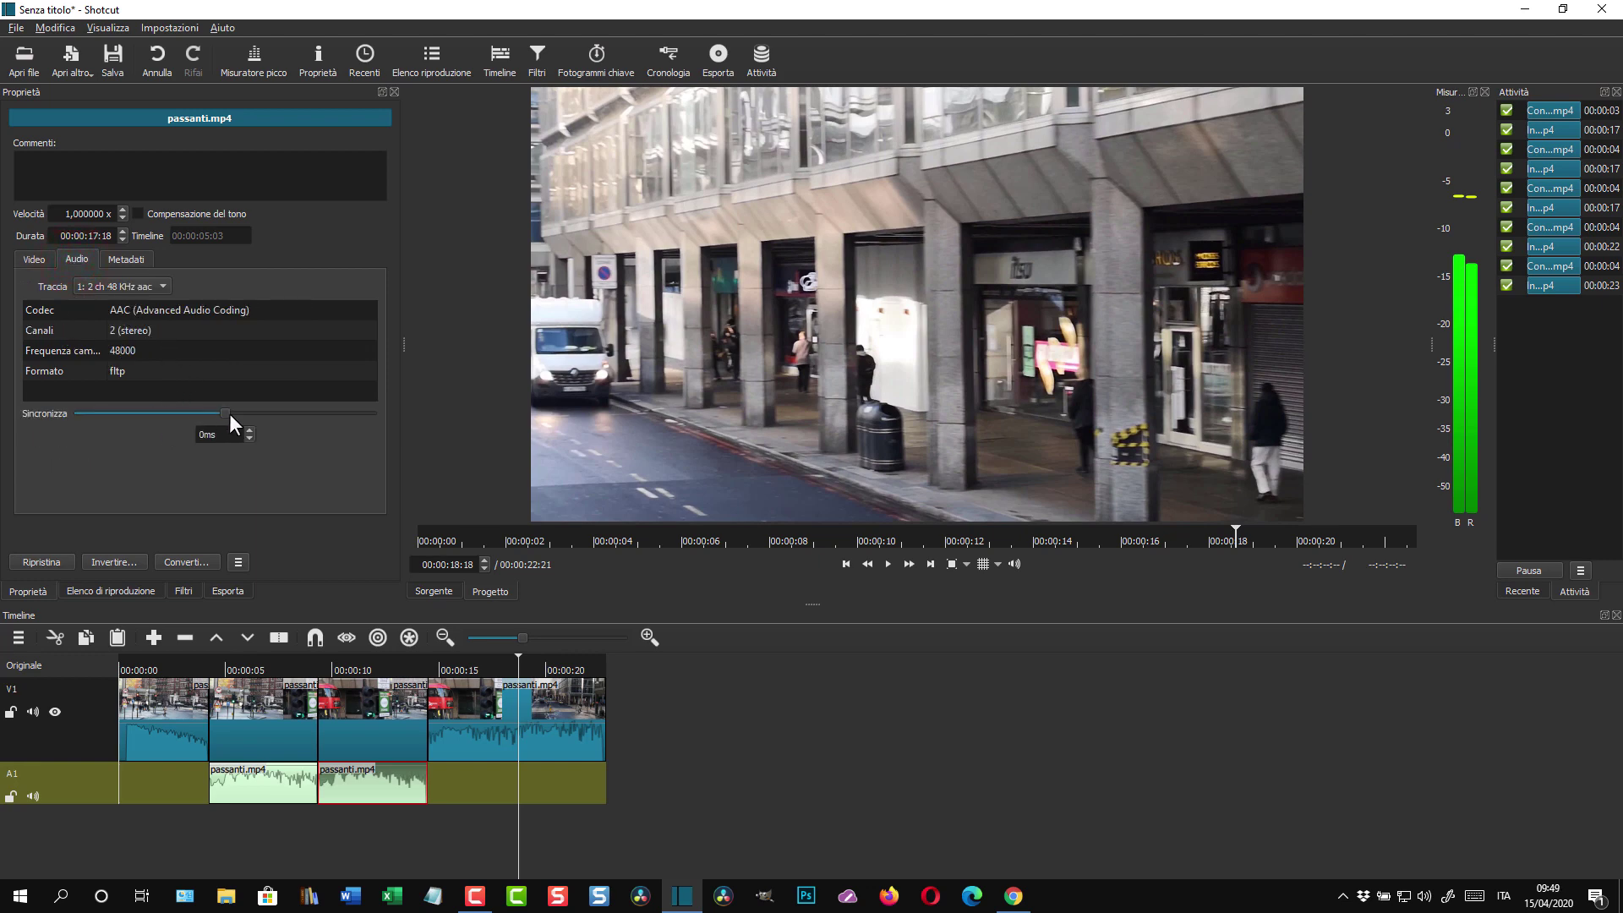